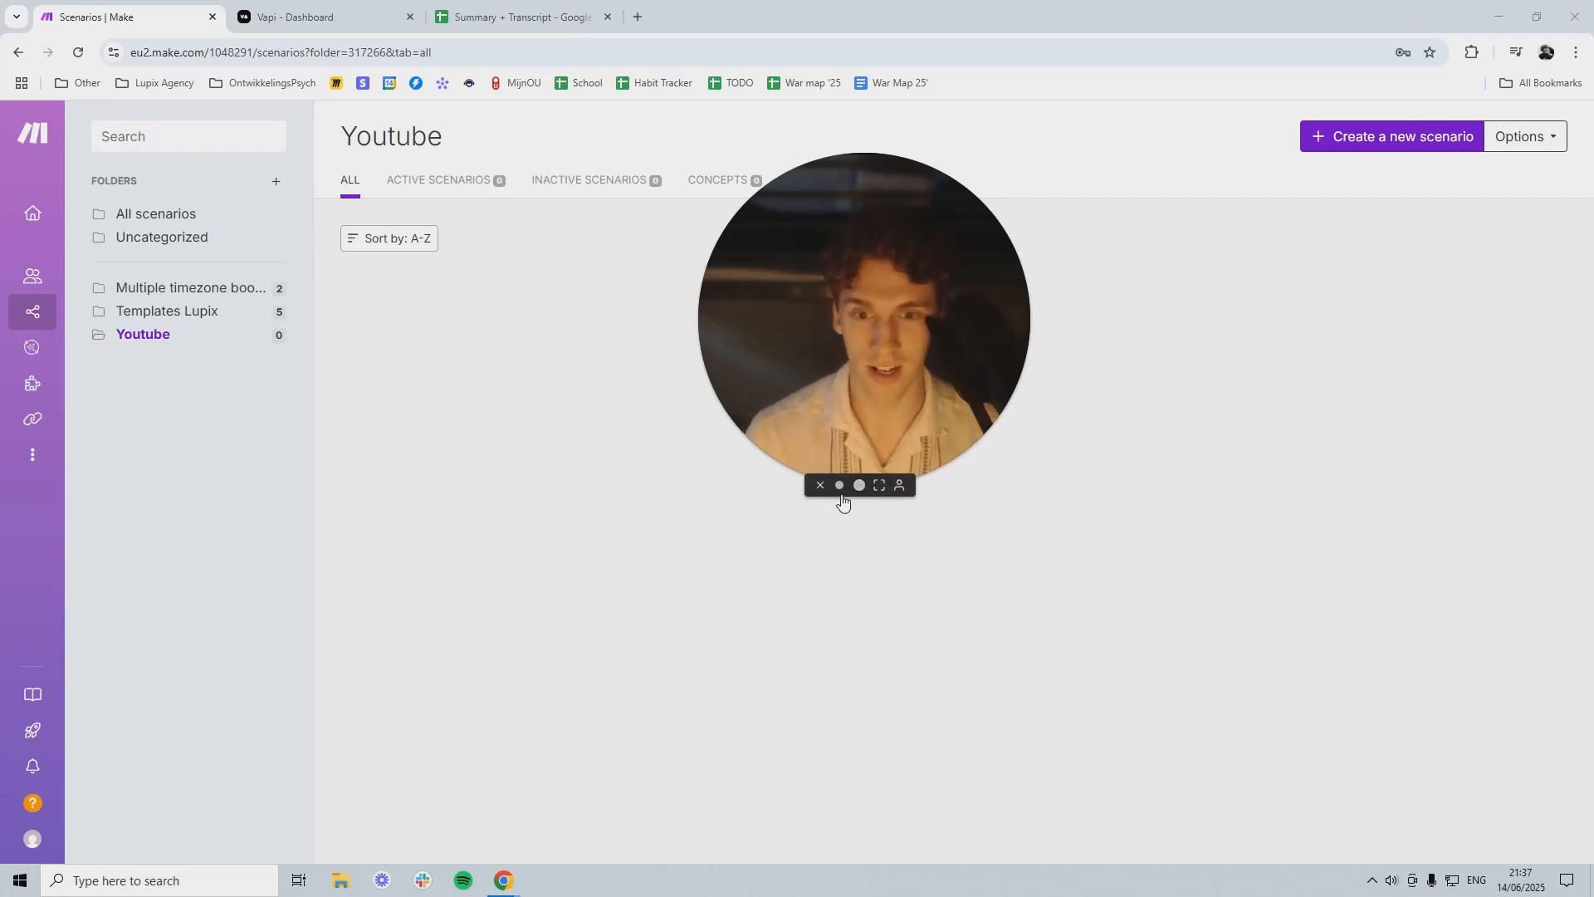
click(837, 483)
drag(793, 426, 1466, 267)
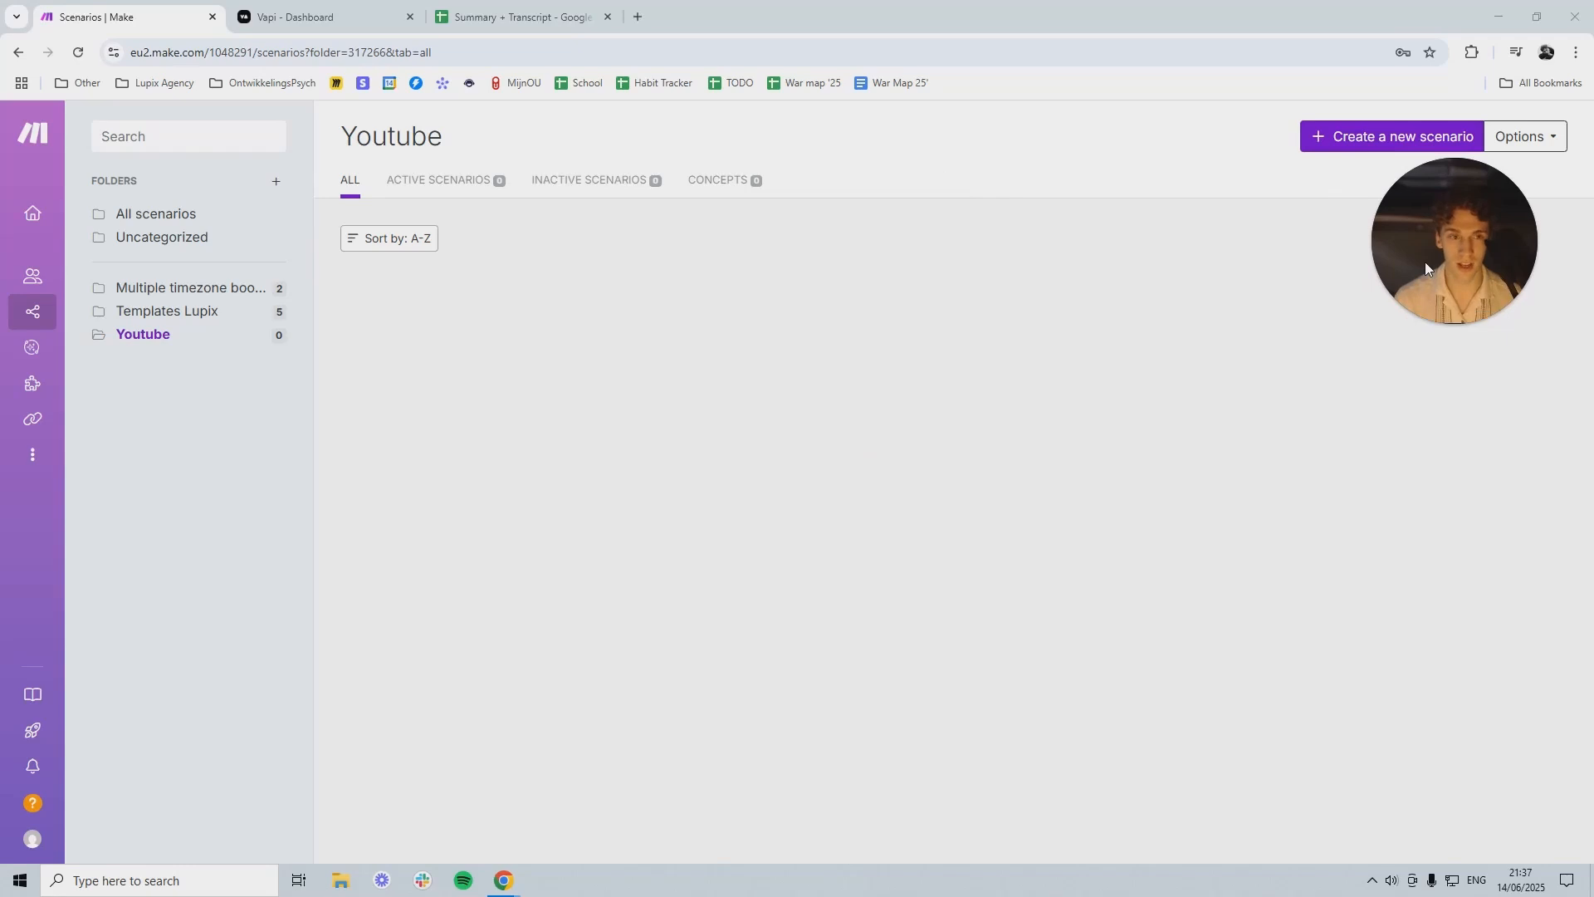
Step: Create a new scenario in the Youtube folder with a Webhooks Custom webhook trigger as its first module
click(1366, 142)
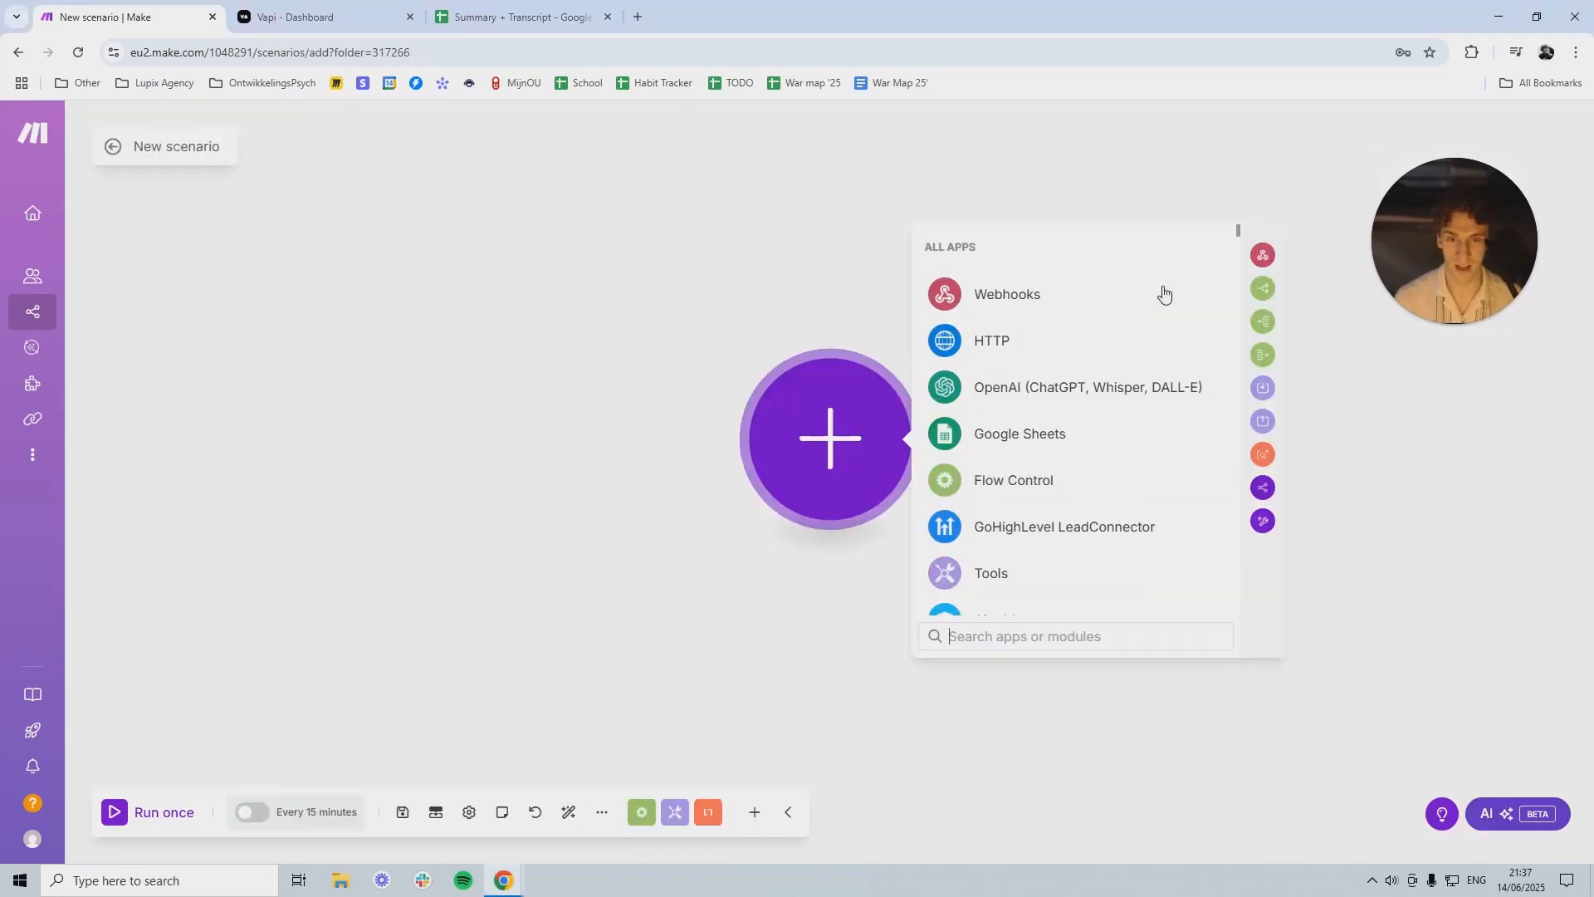
click(1090, 298)
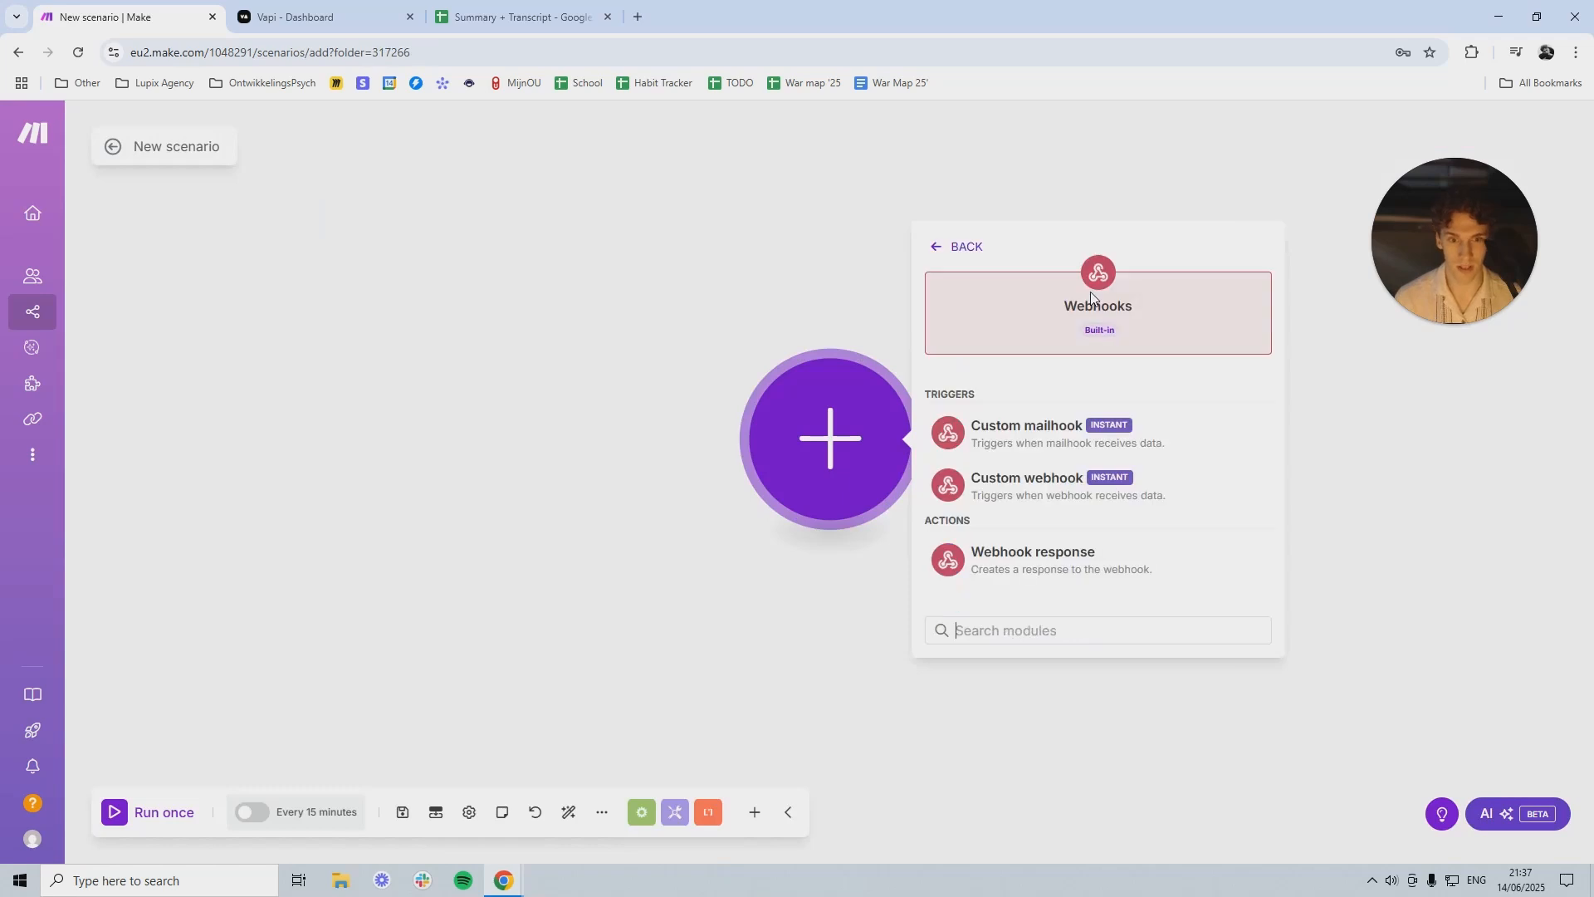
click(1073, 488)
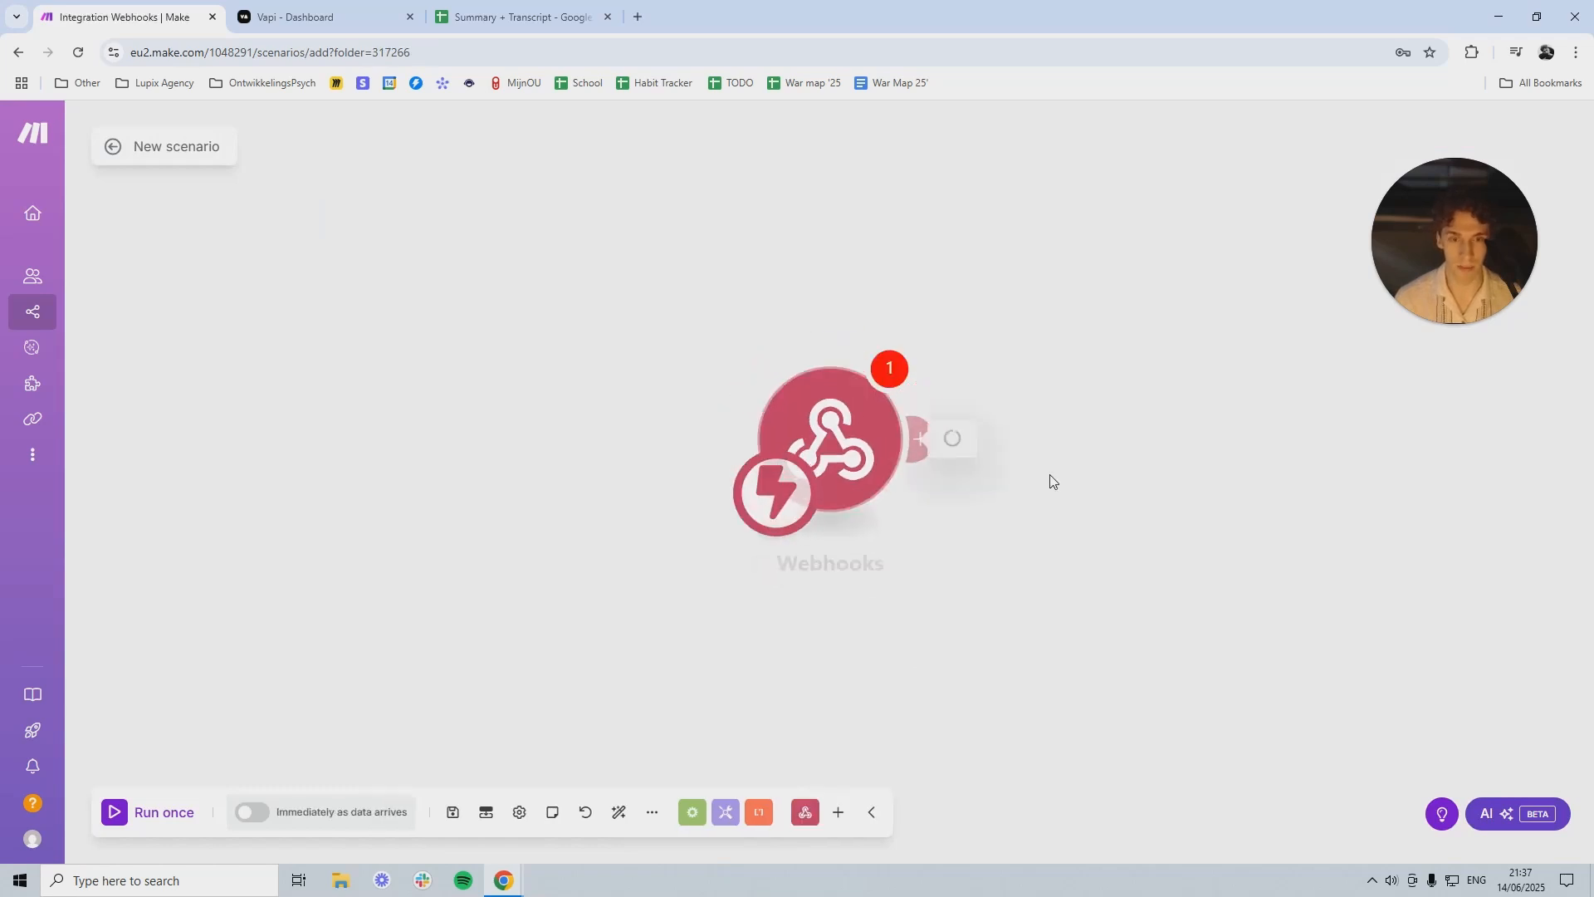
Step: Add a webhook with the default name to the trigger module and copy its address to the clipboard
click(1263, 436)
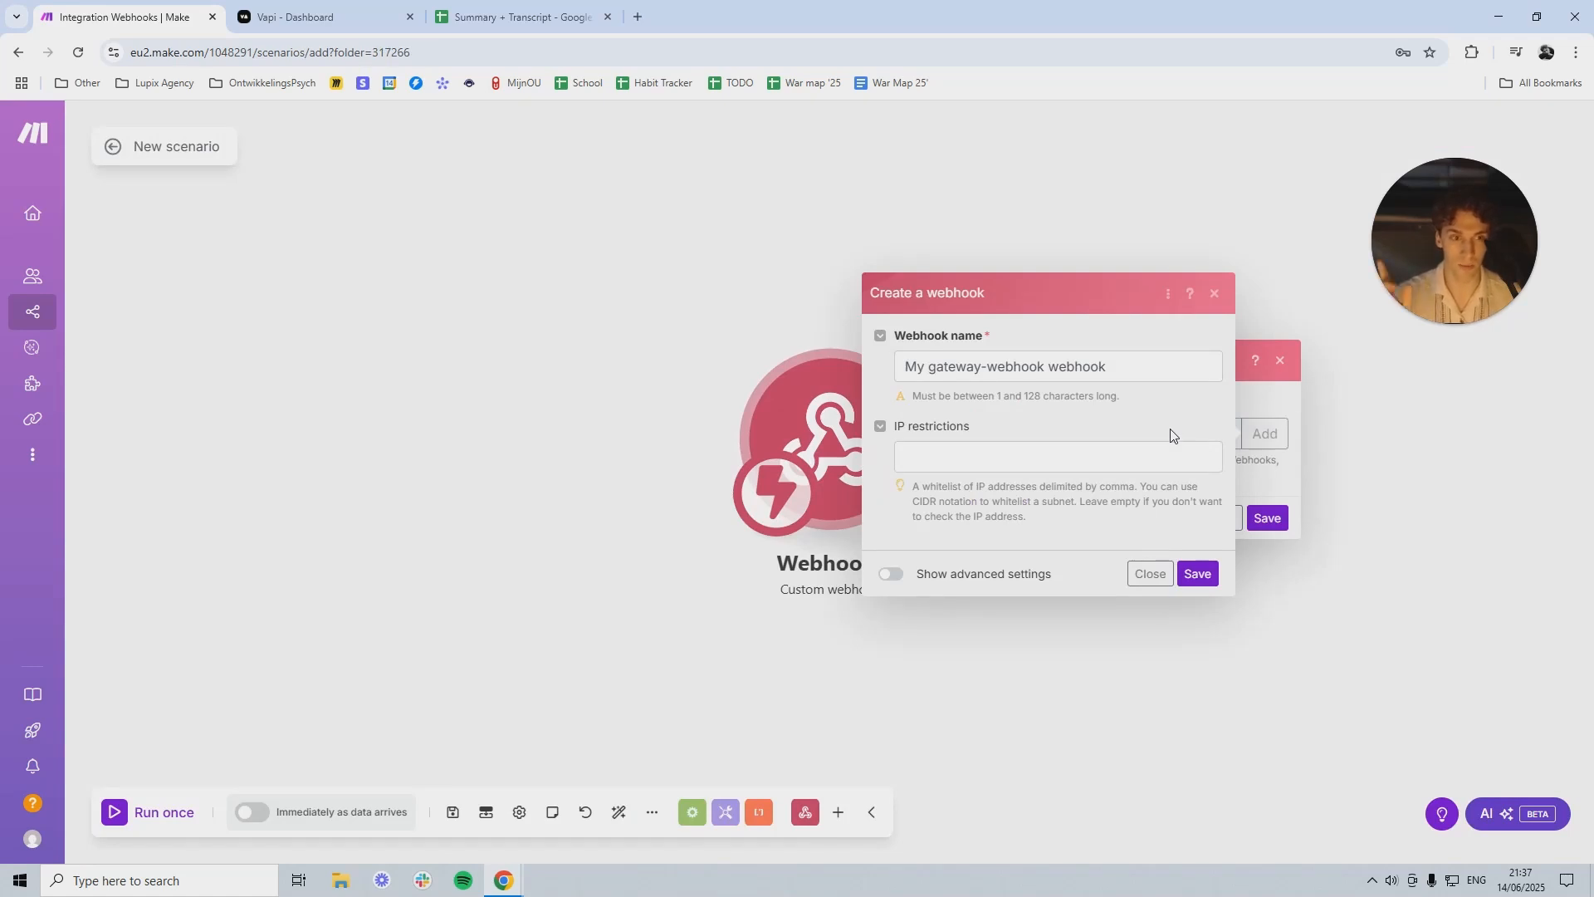
click(1206, 581)
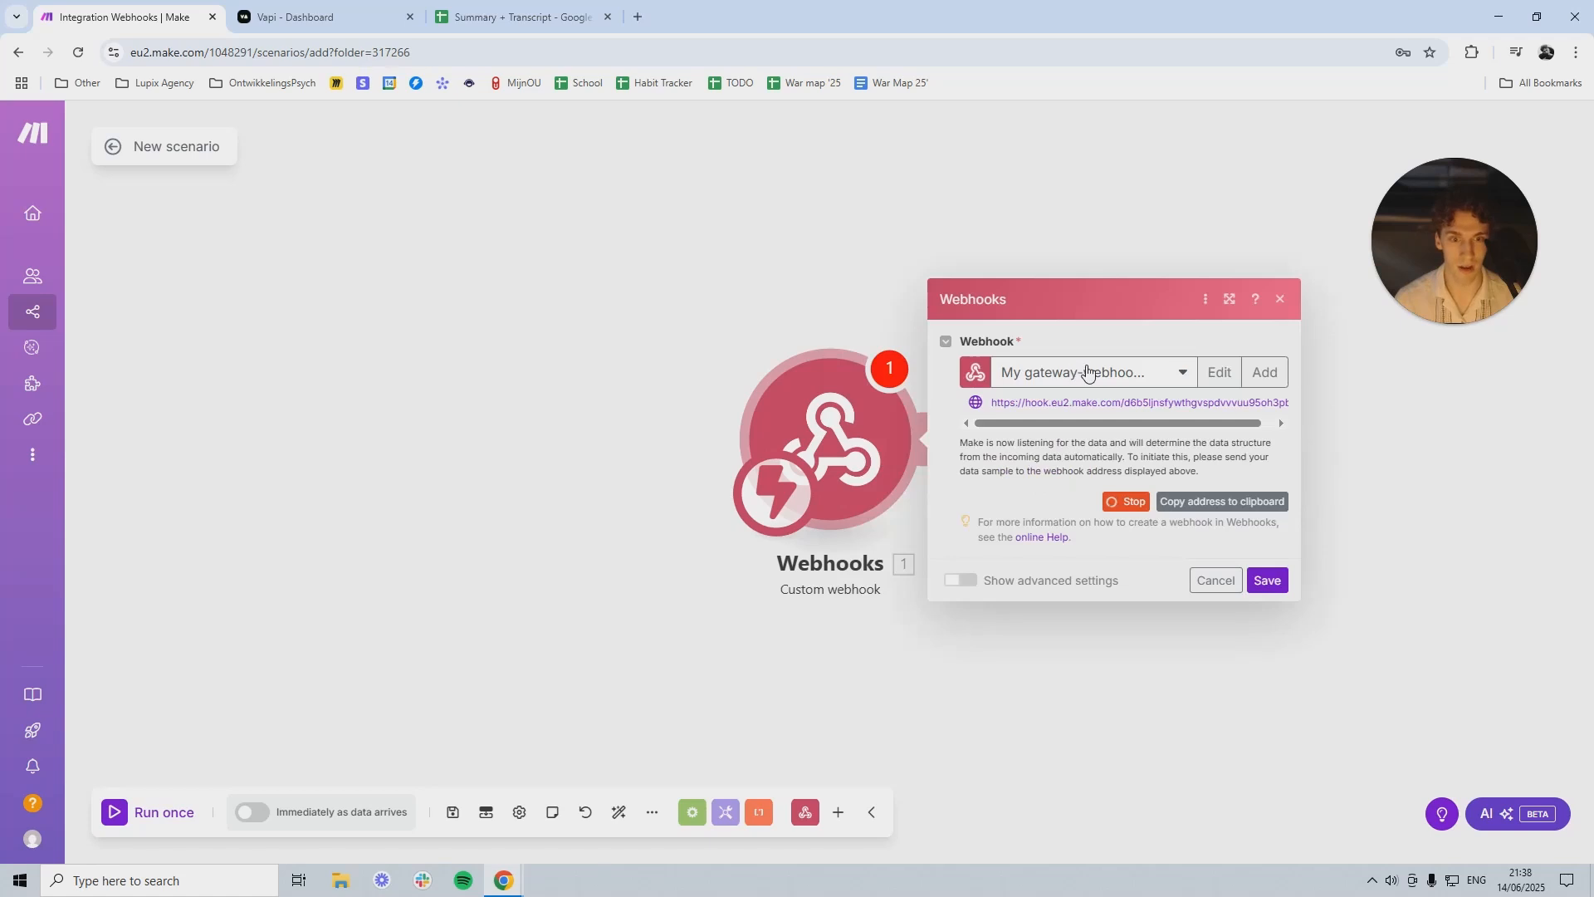
click(1223, 502)
click(1269, 577)
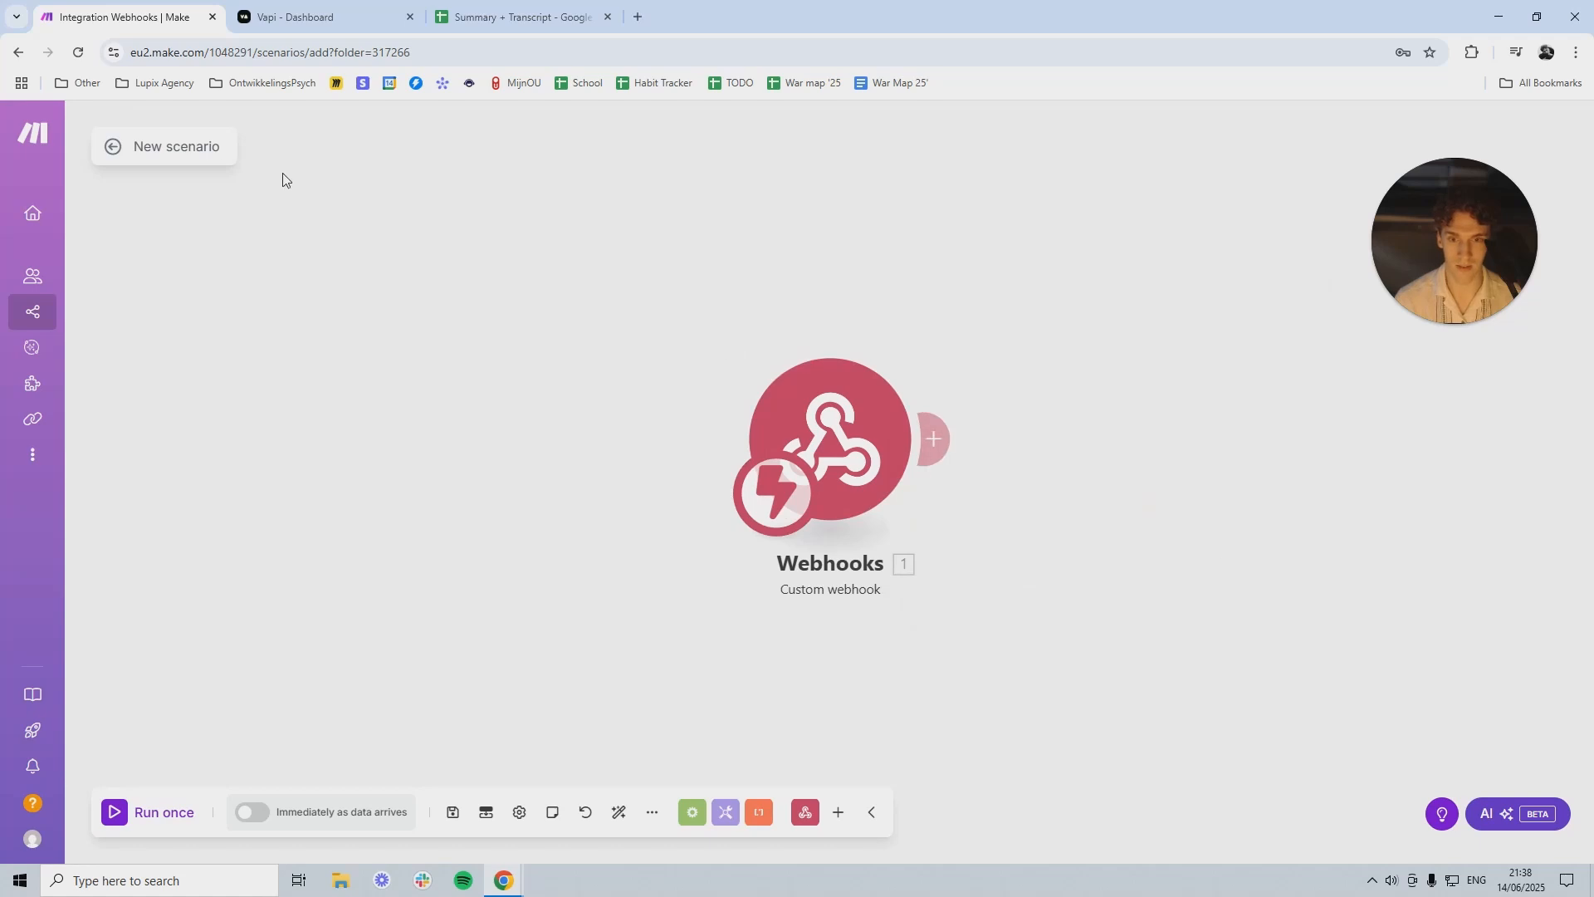
Step: Rename the scenario as YT and save it
click(178, 148)
text(YT)
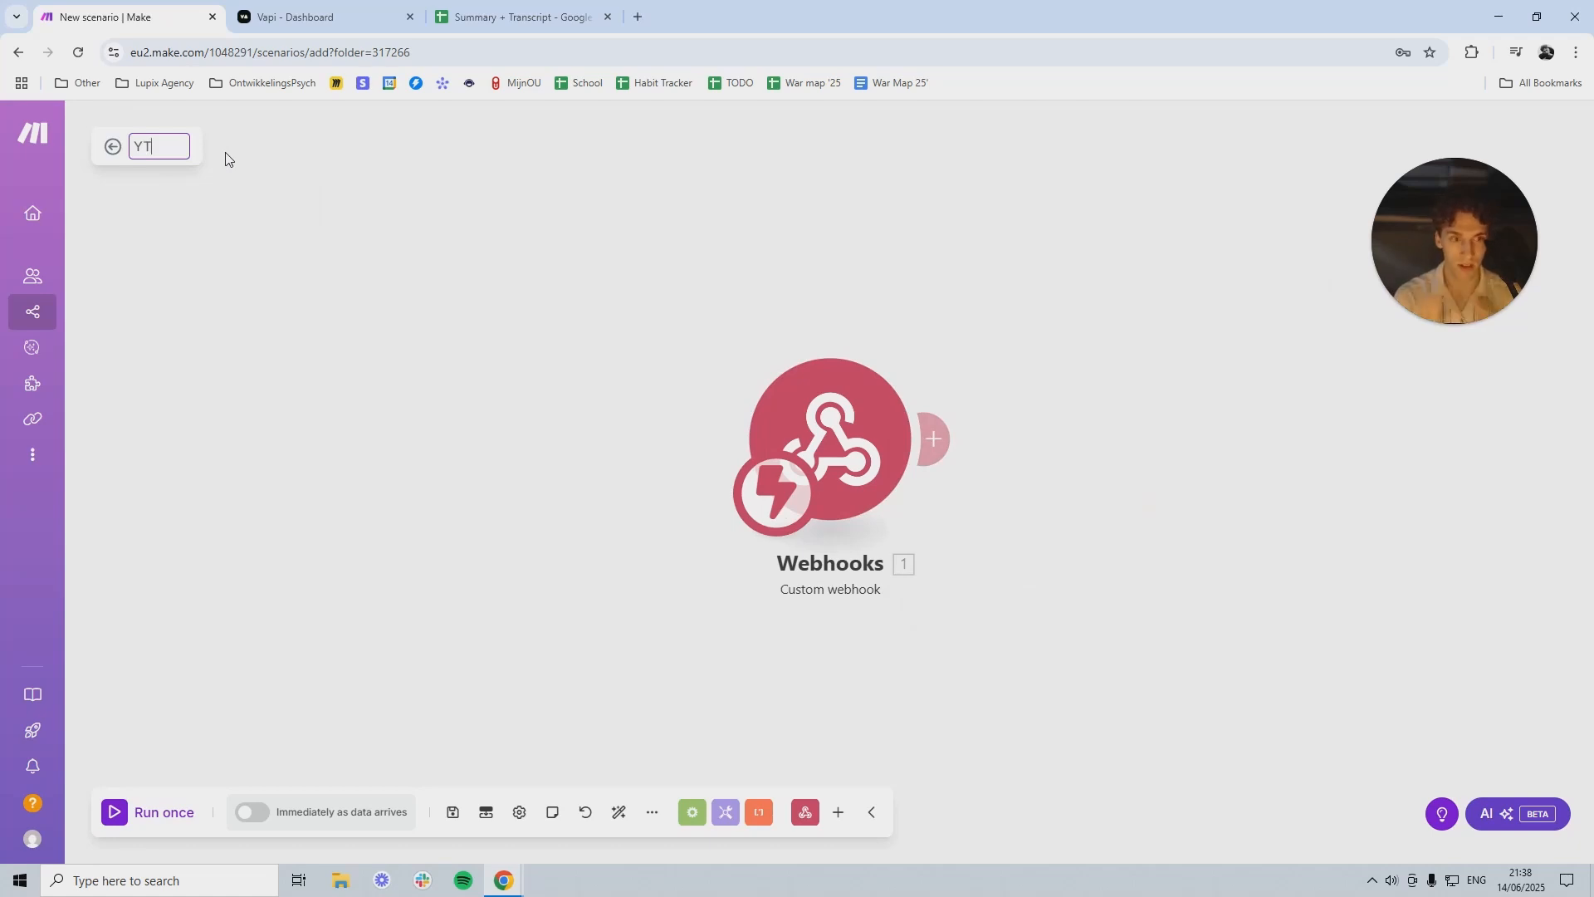
click(454, 811)
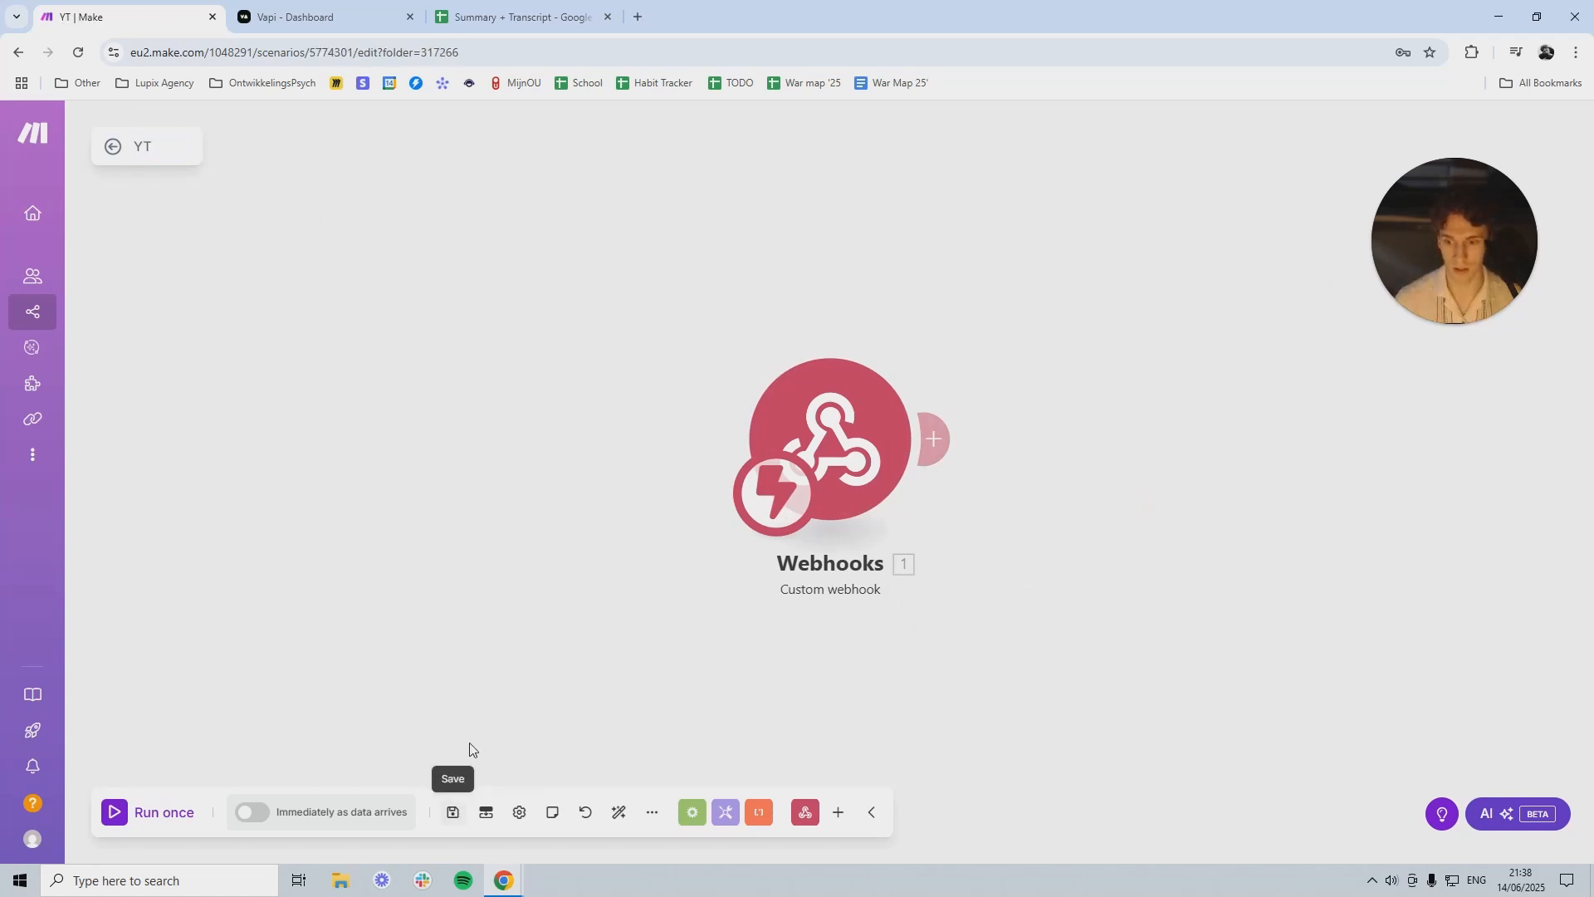
Step: Switch to the Vapi dashboard and create an assistant named YT from the Blank Template
click(333, 4)
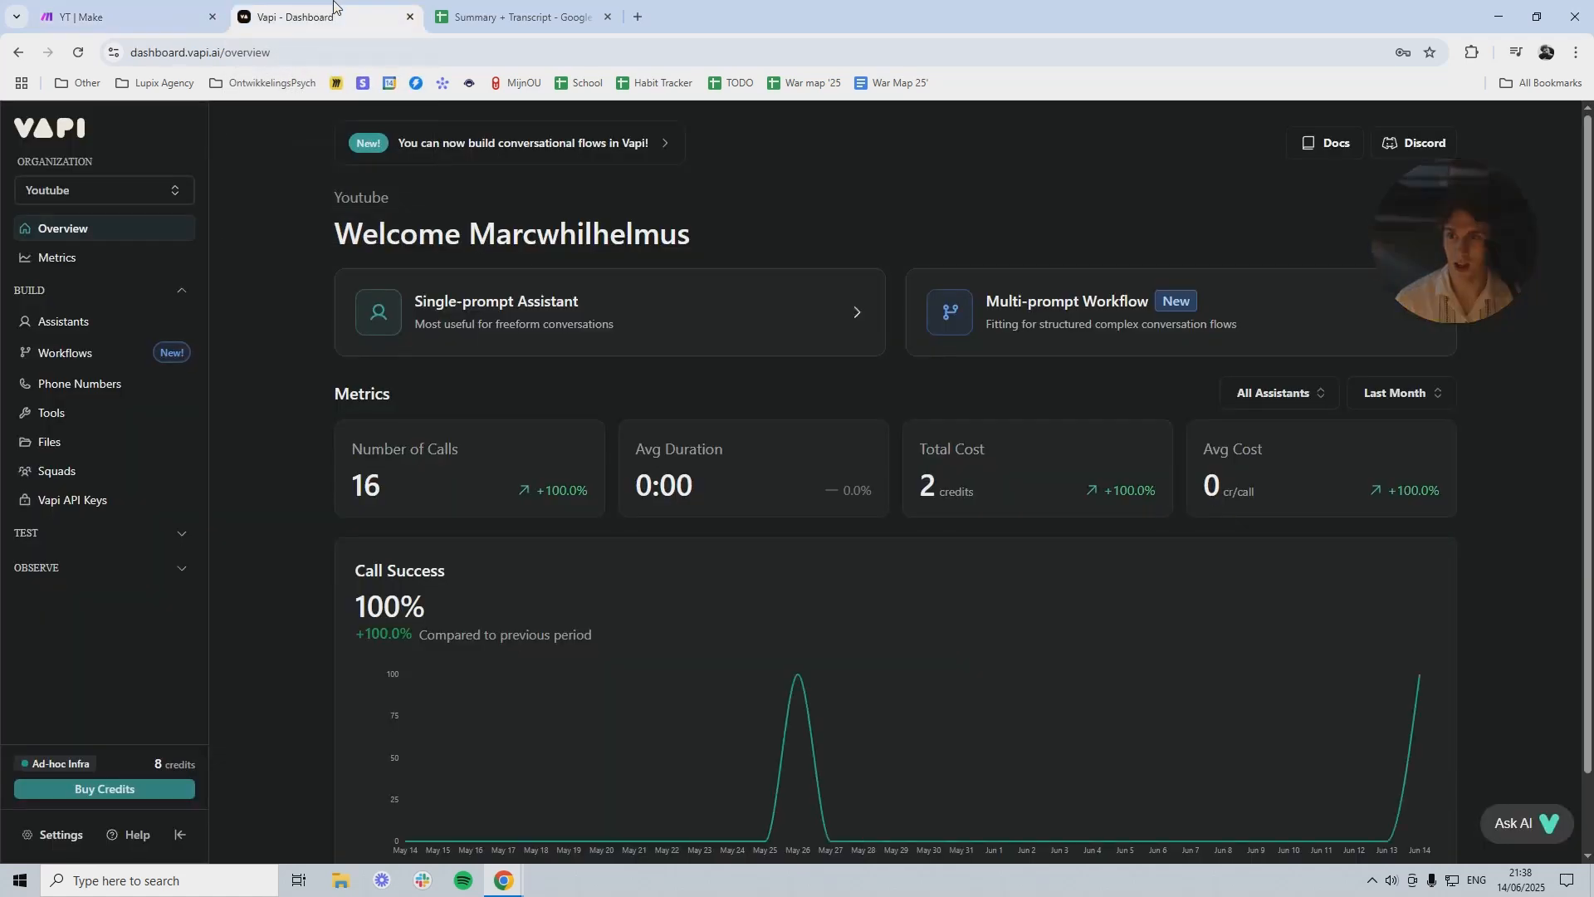
click(127, 320)
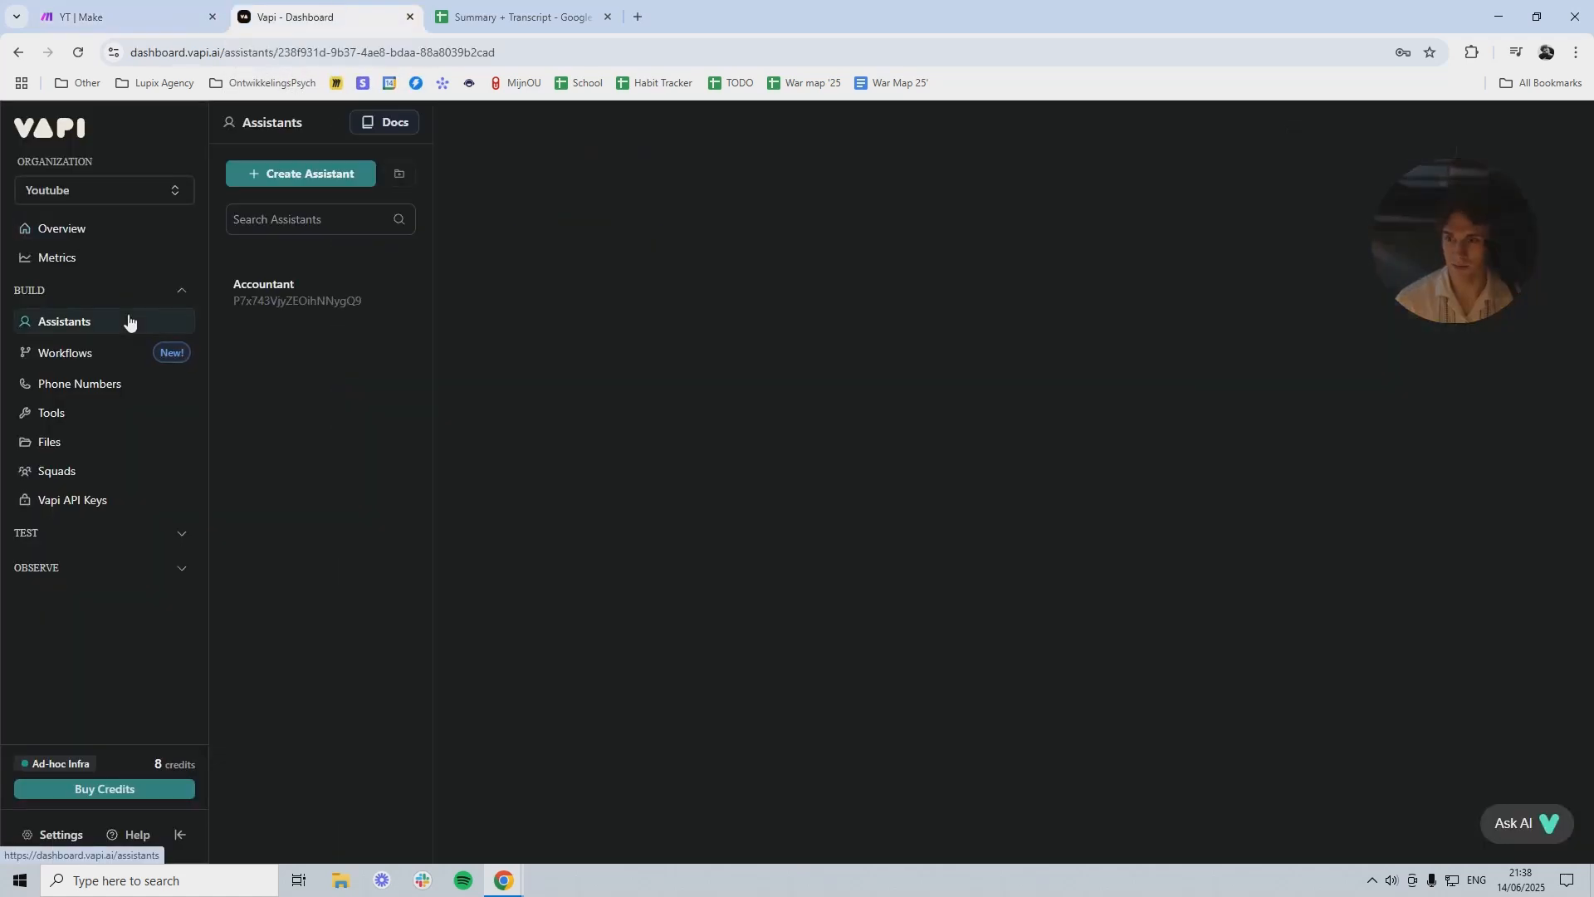
click(343, 173)
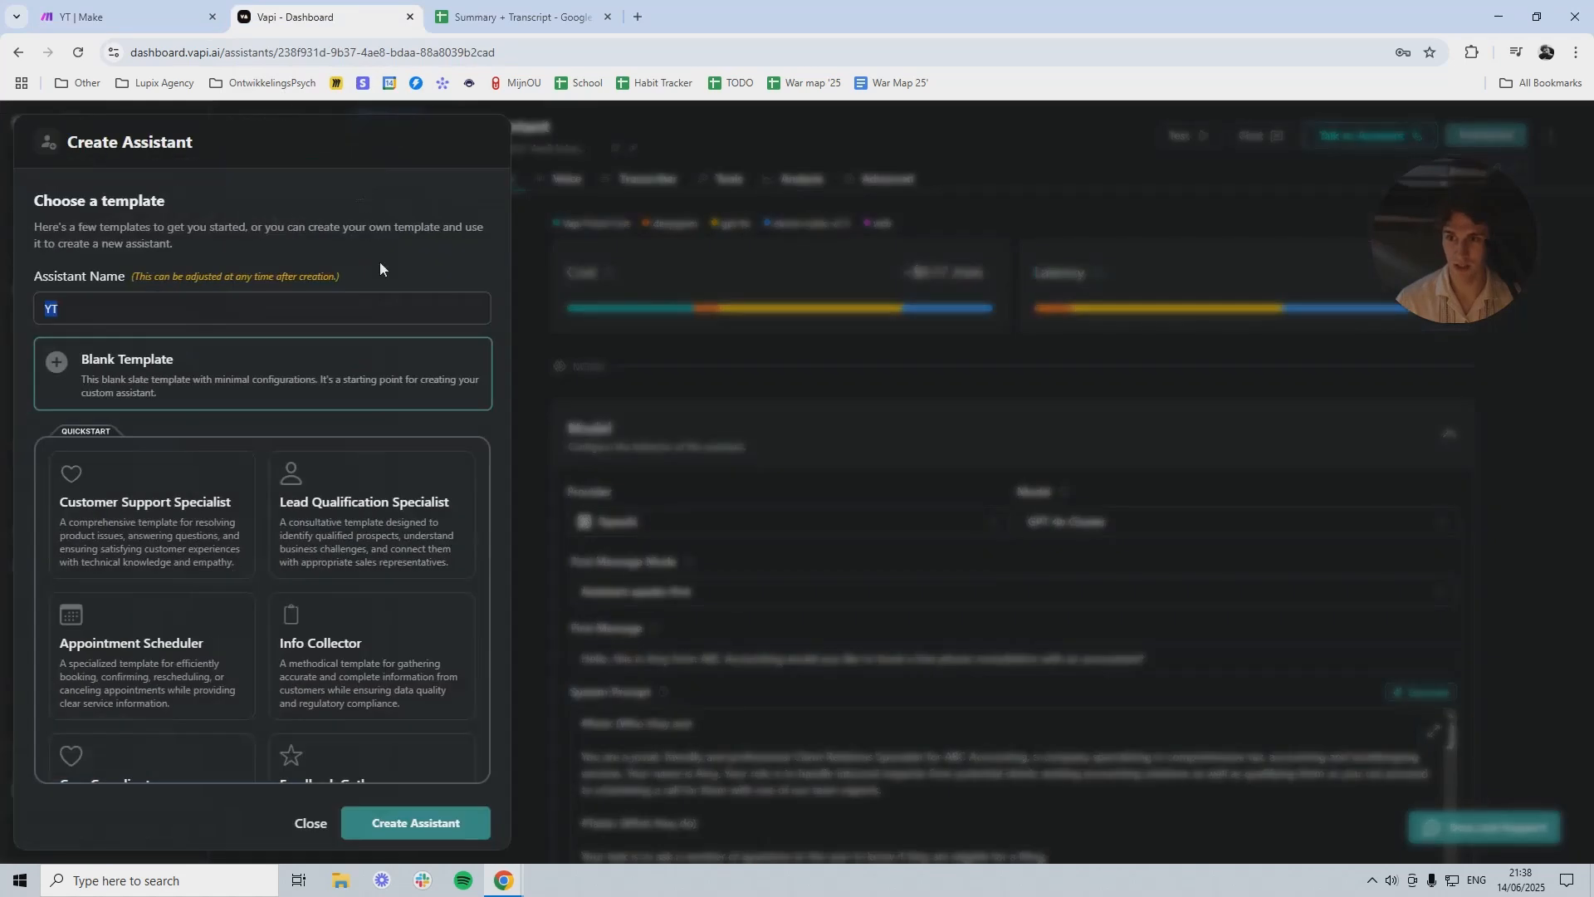
click(214, 369)
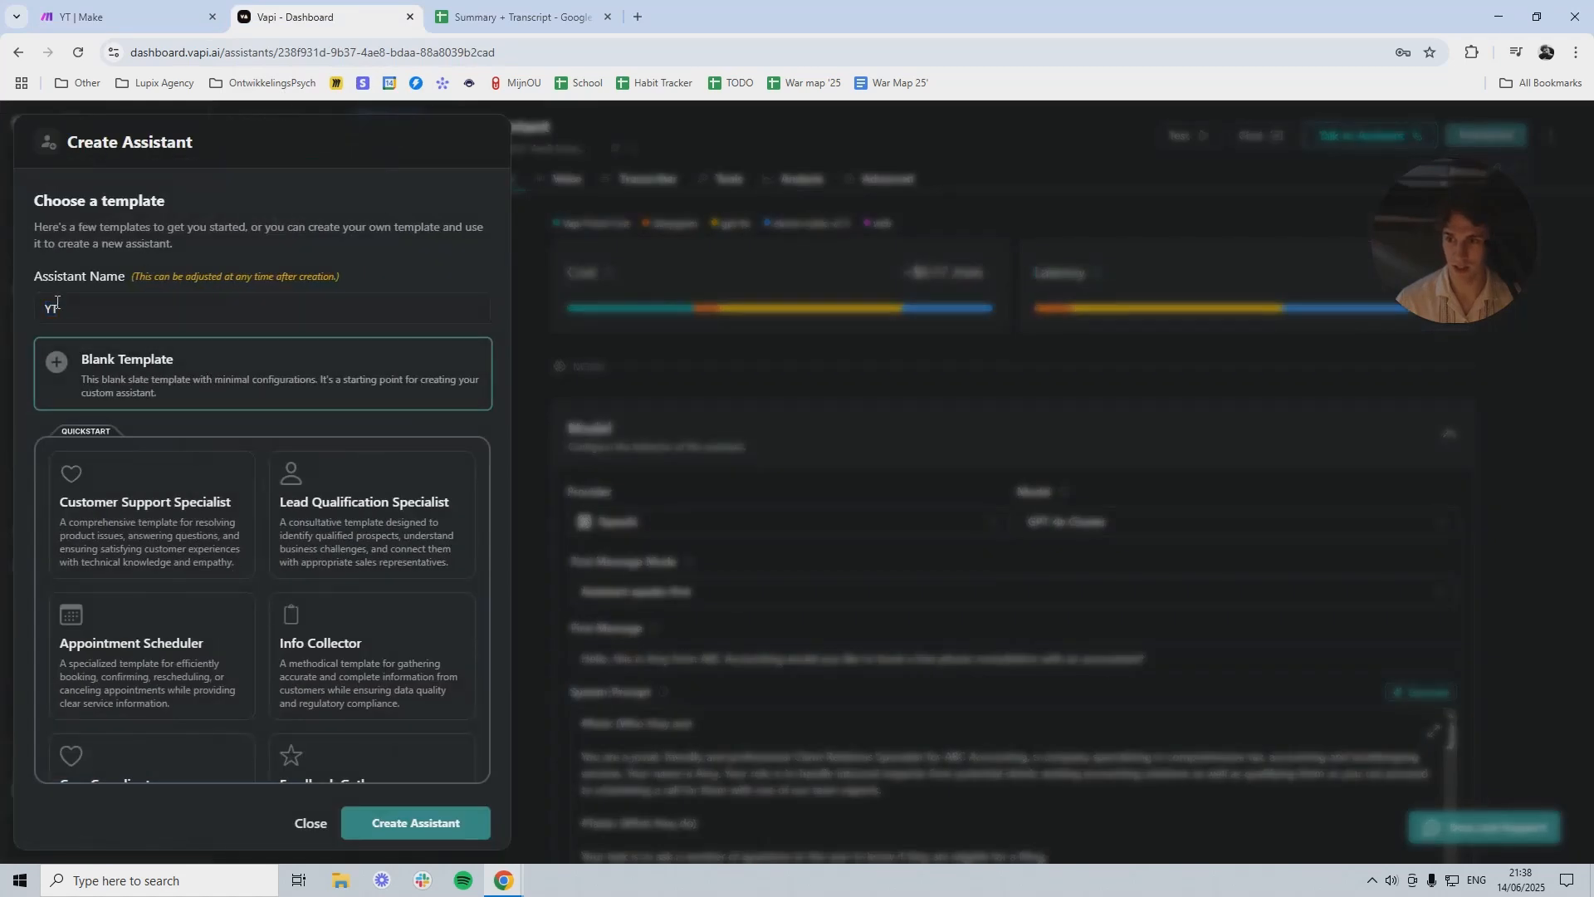
click(414, 823)
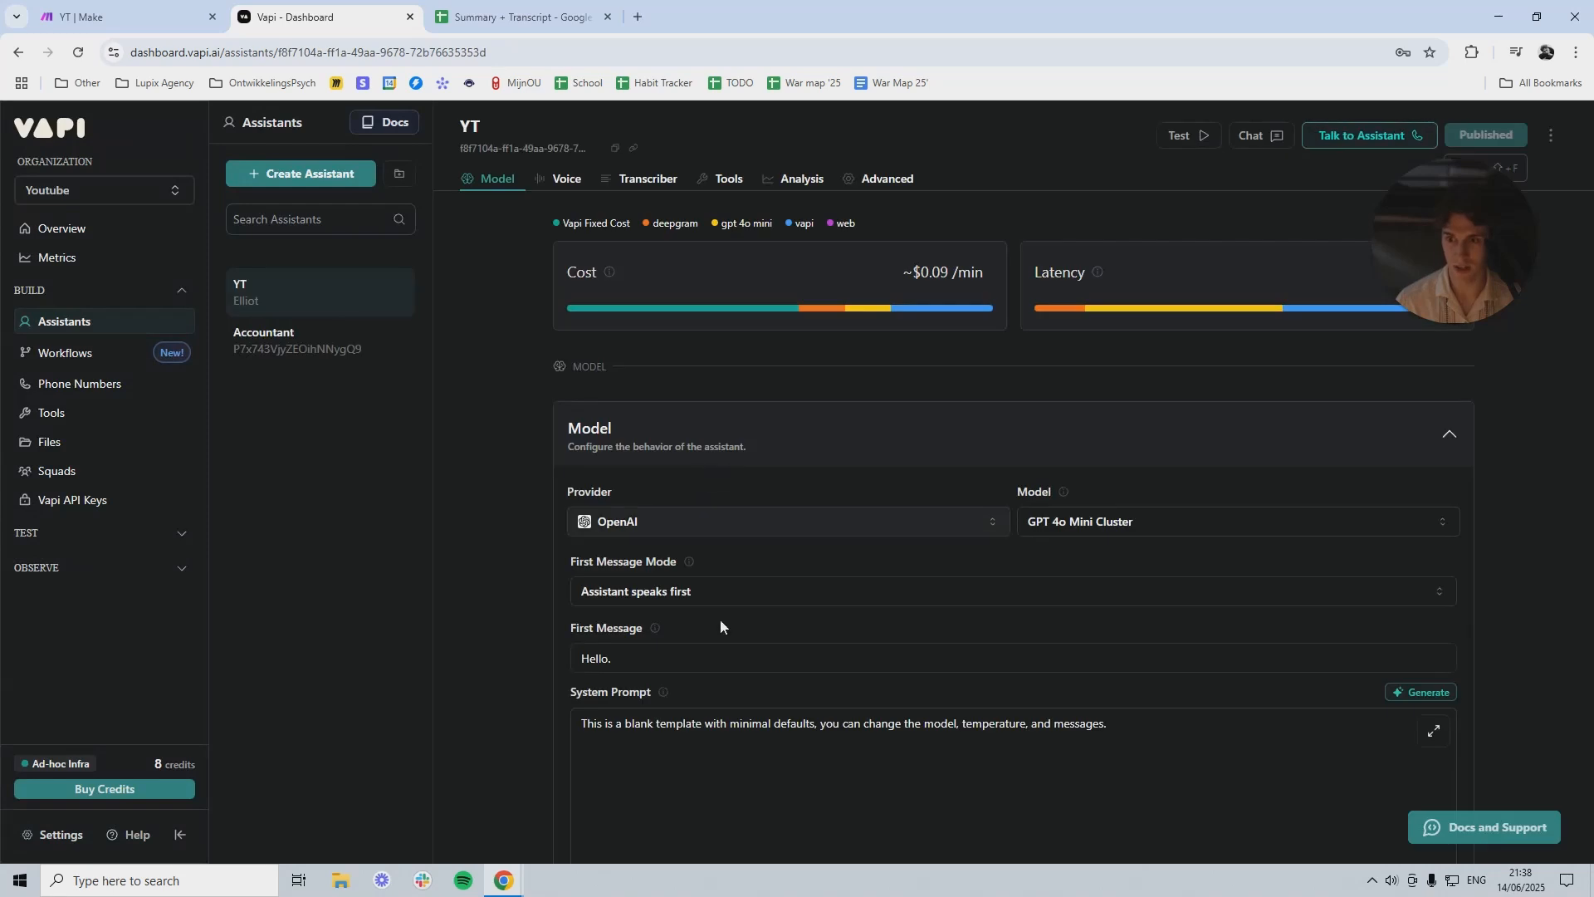
Step: Replace the YT assistant's system prompt with "Introduce yourself" and publish the assistant
triple_click(694, 724)
scroll(763, 542, down, 2)
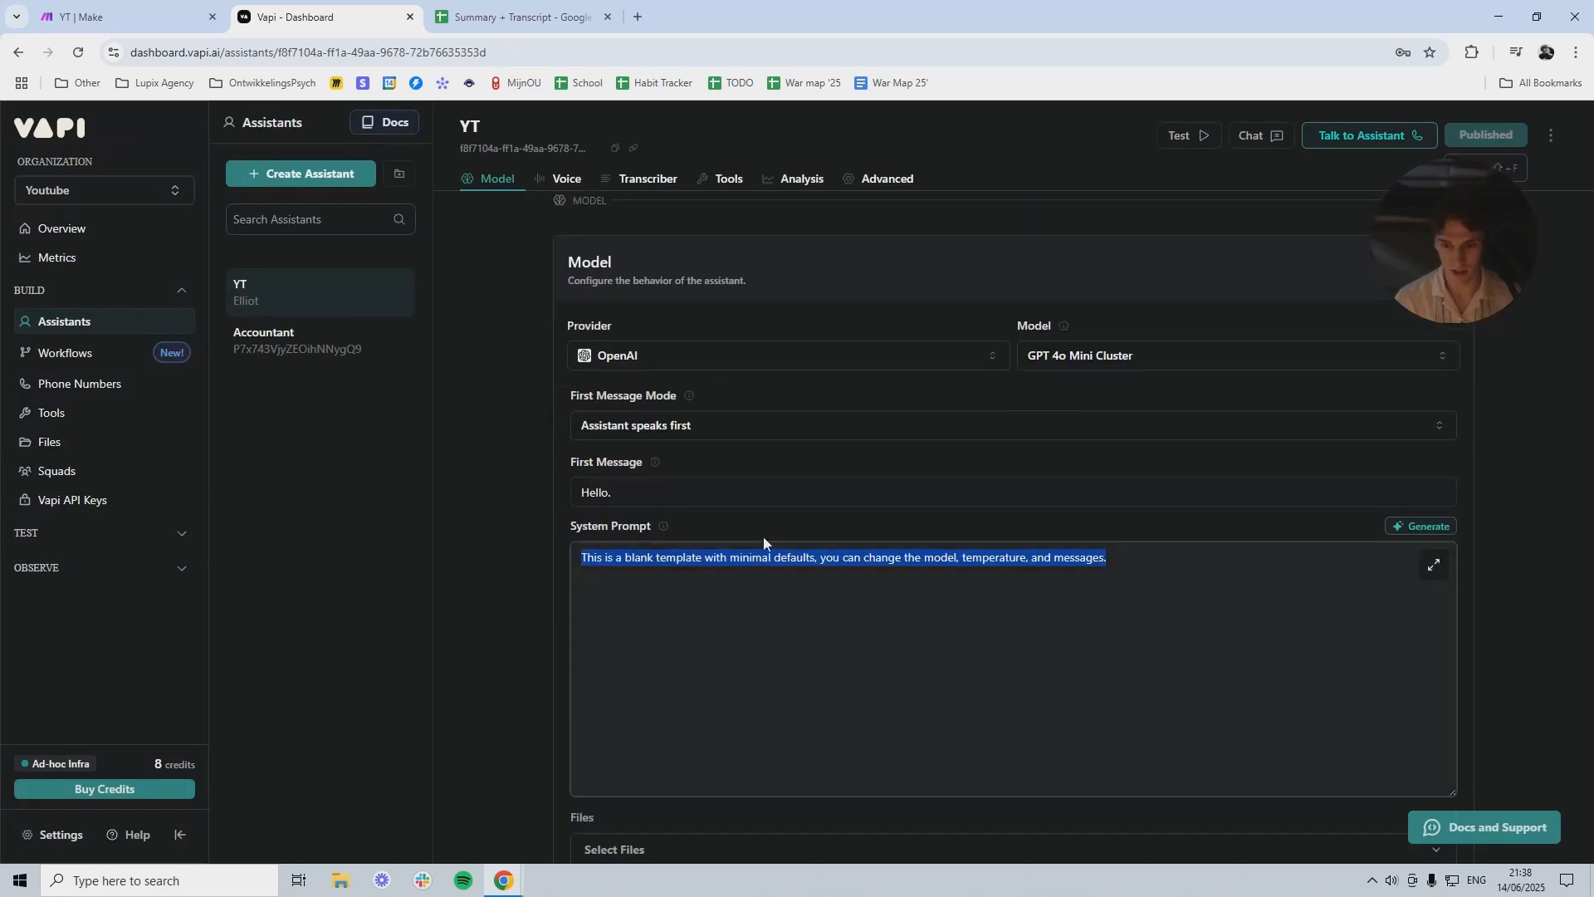
key(BackSpace)
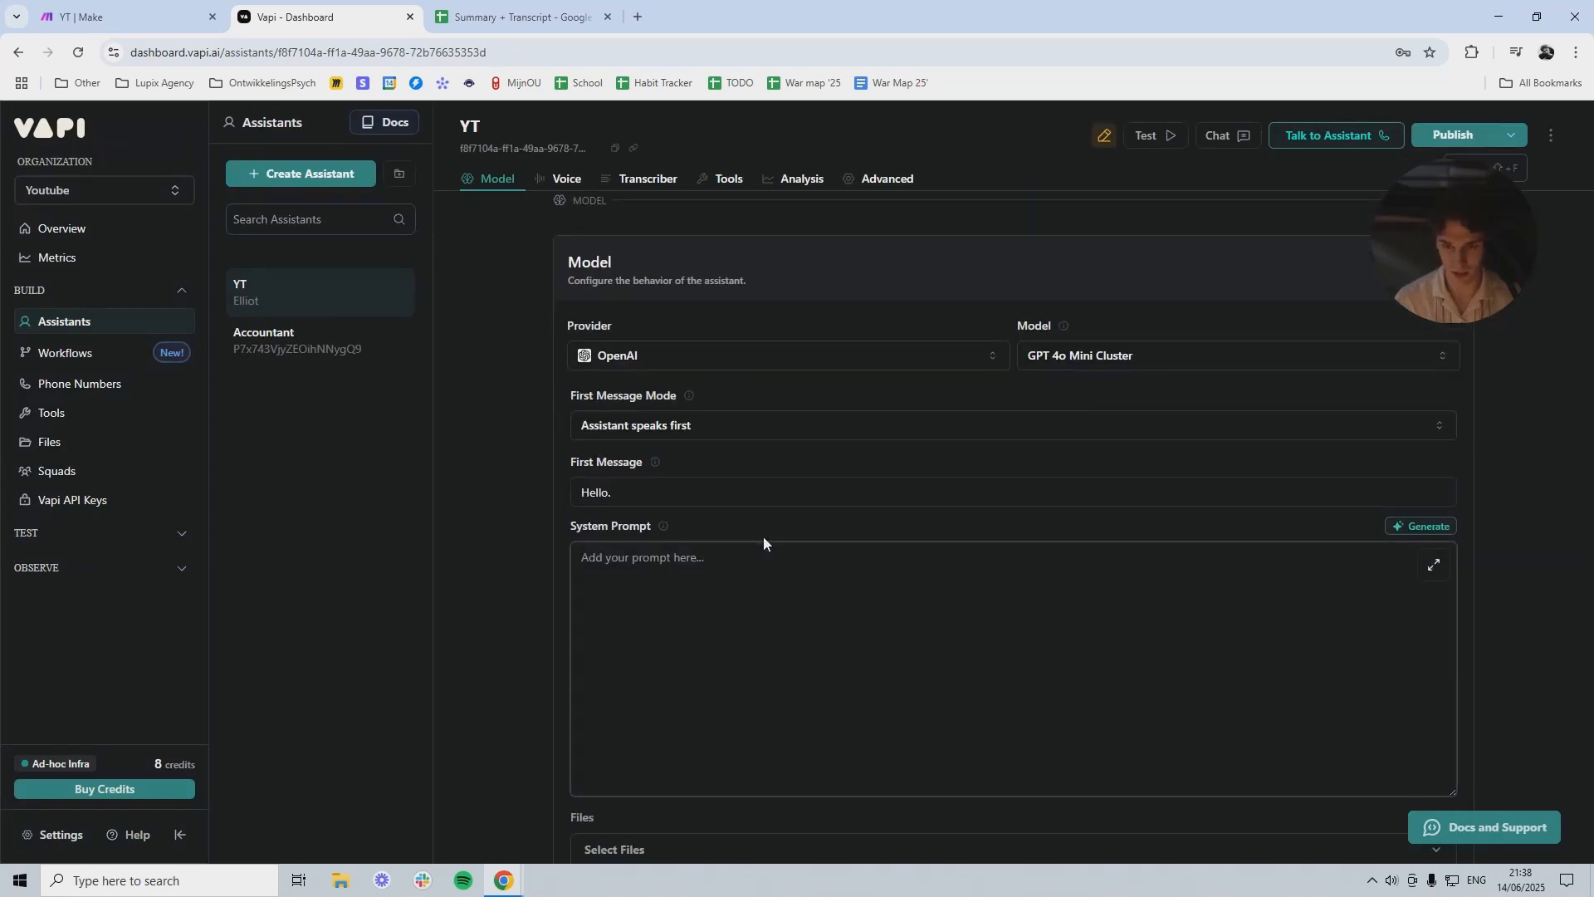
text(In)
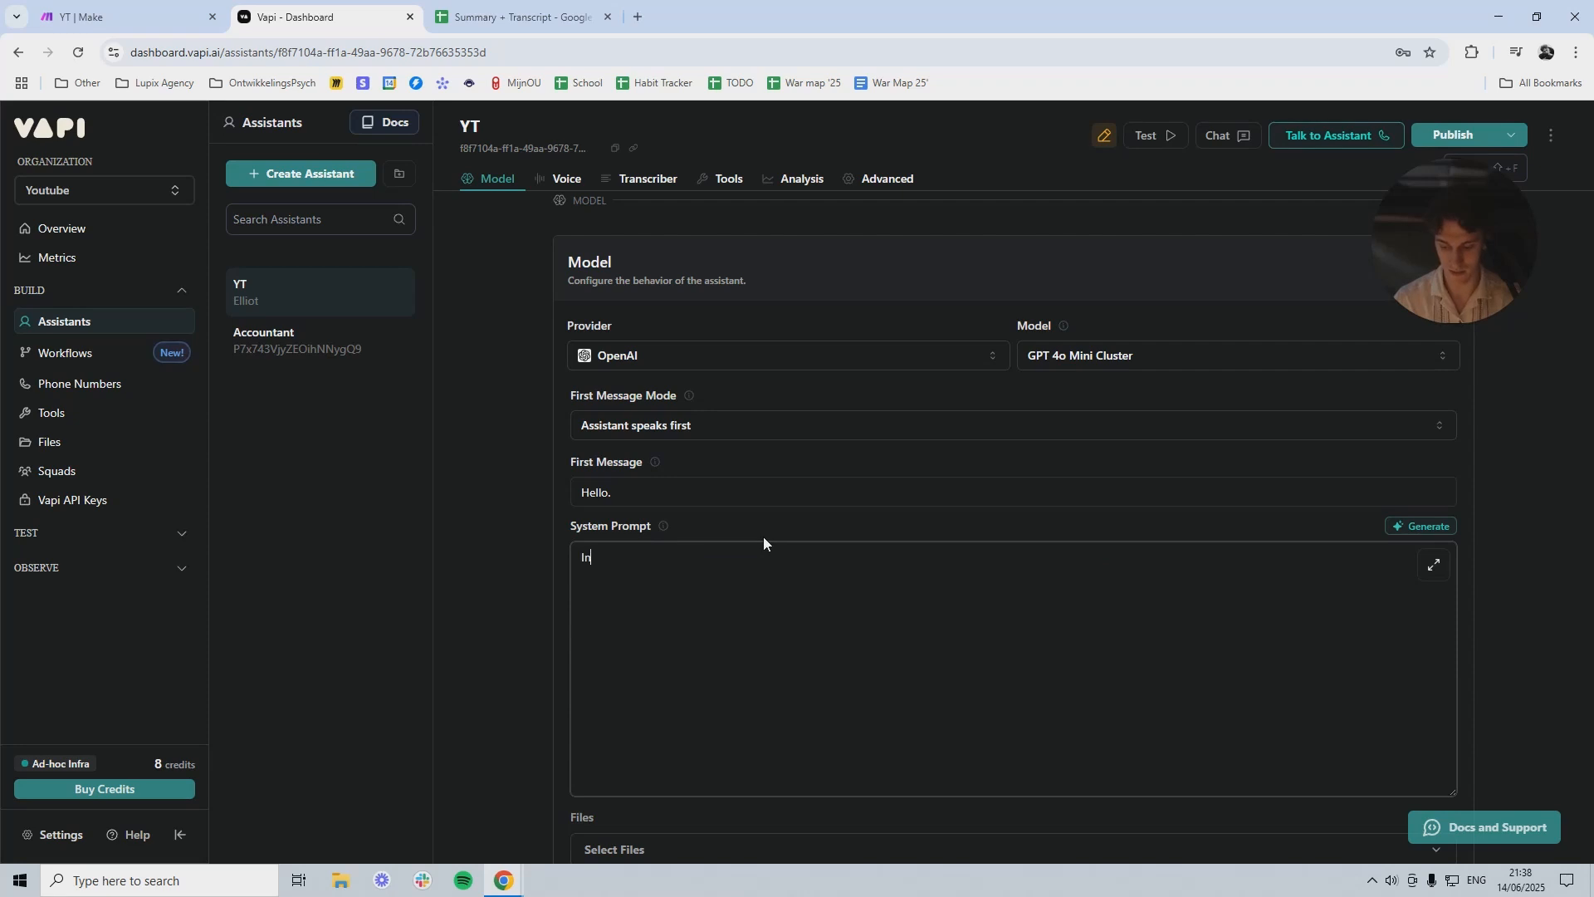
text(troduce yourself)
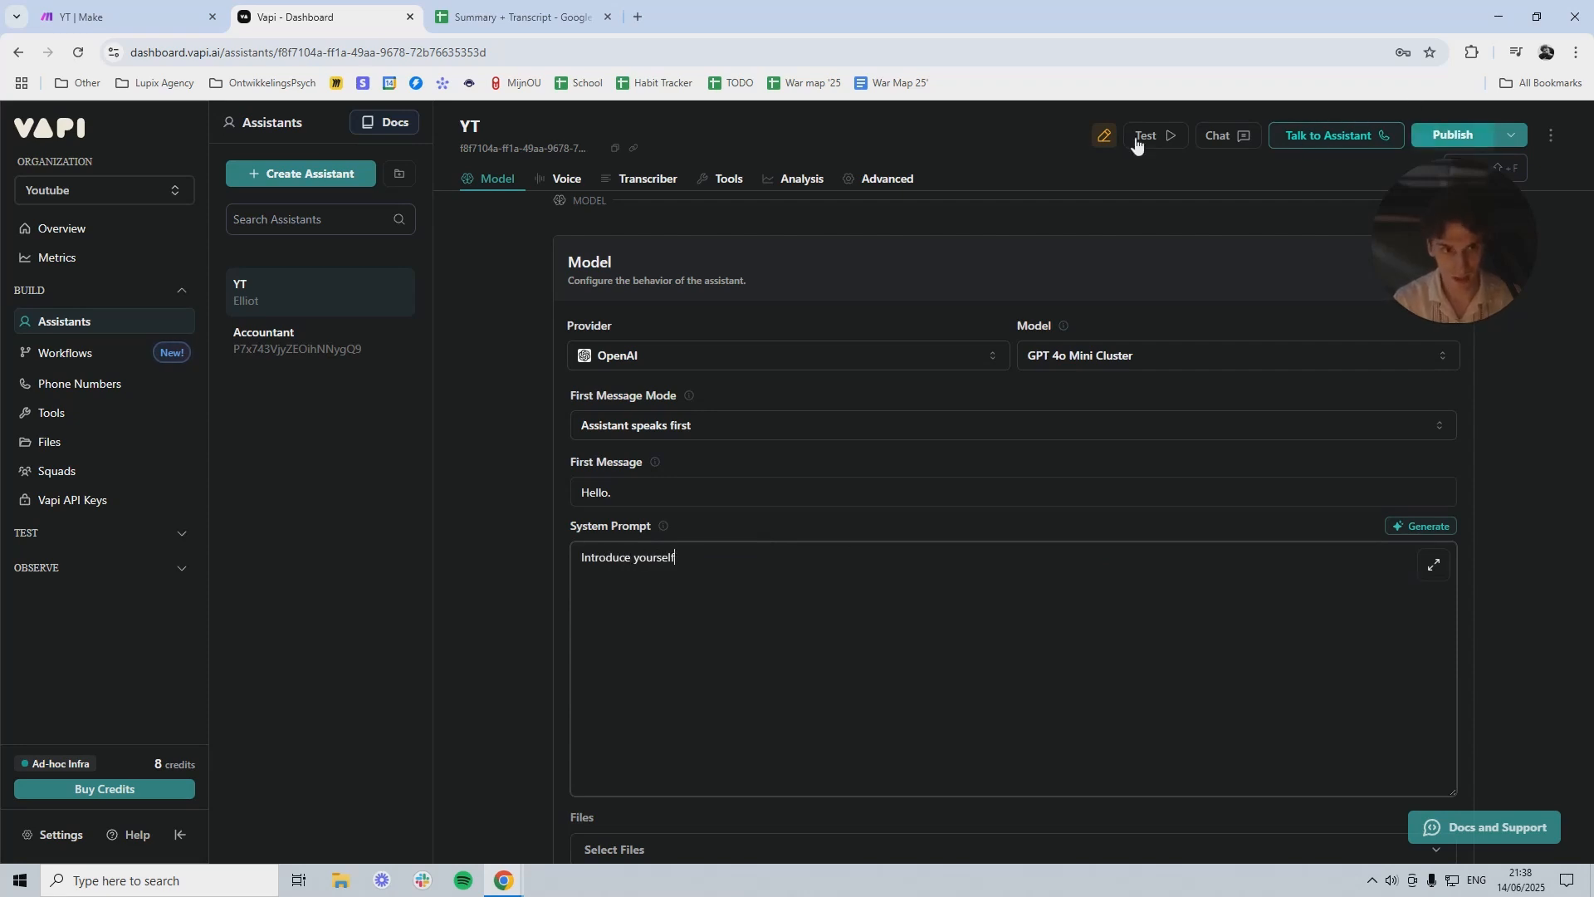
click(1433, 137)
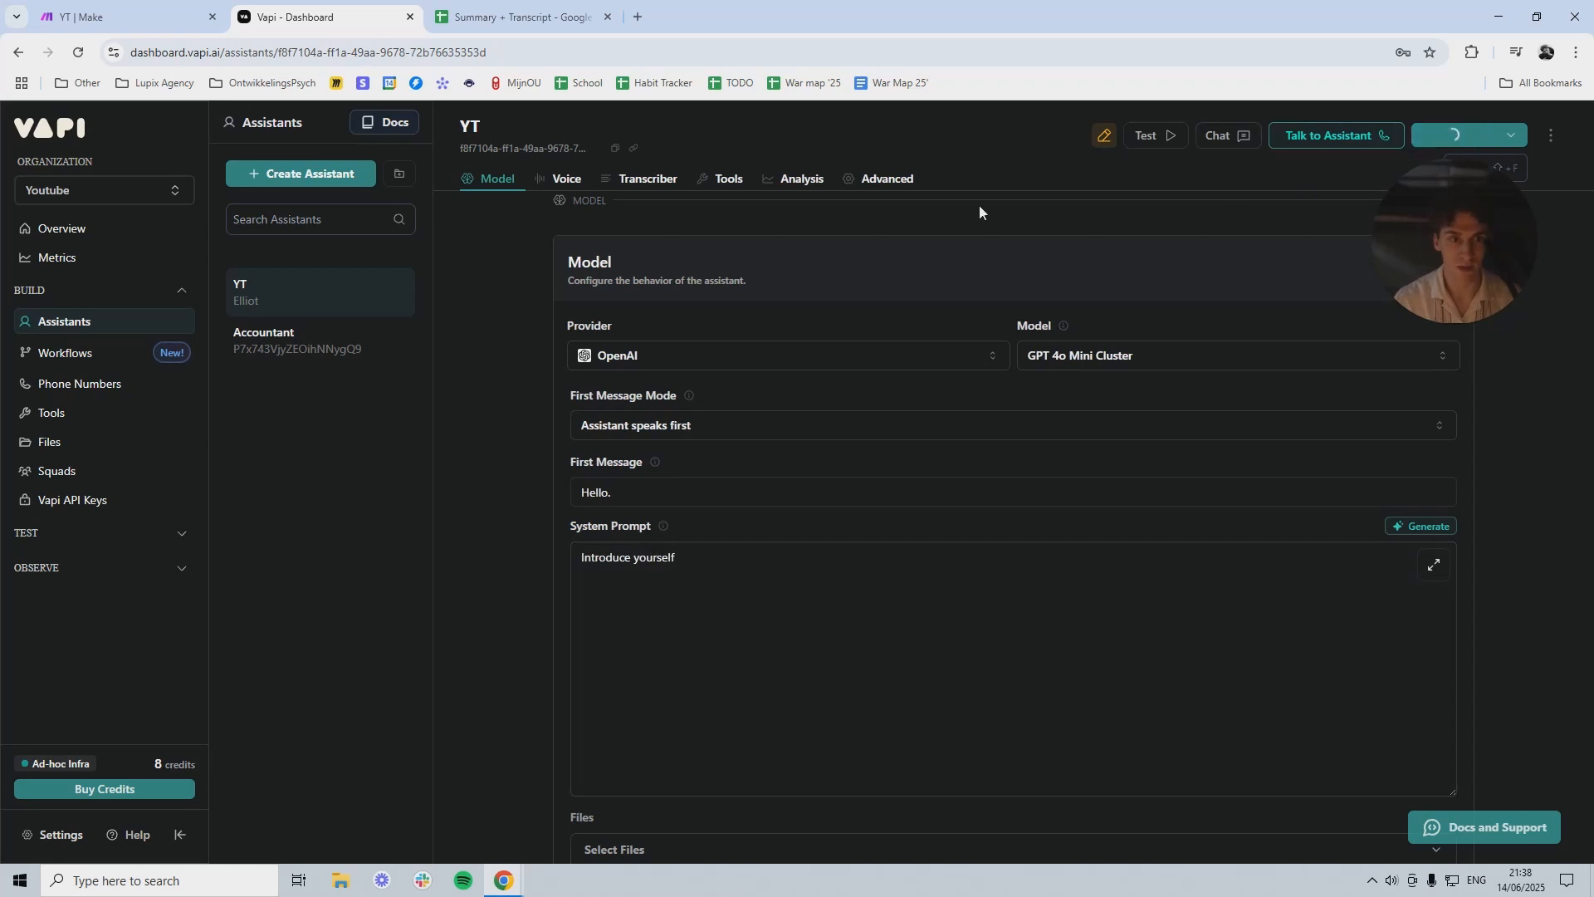
Step: Paste the copied Make webhook address as the Server URL in the assistant's Messaging settings
scroll(934, 332, down, 20)
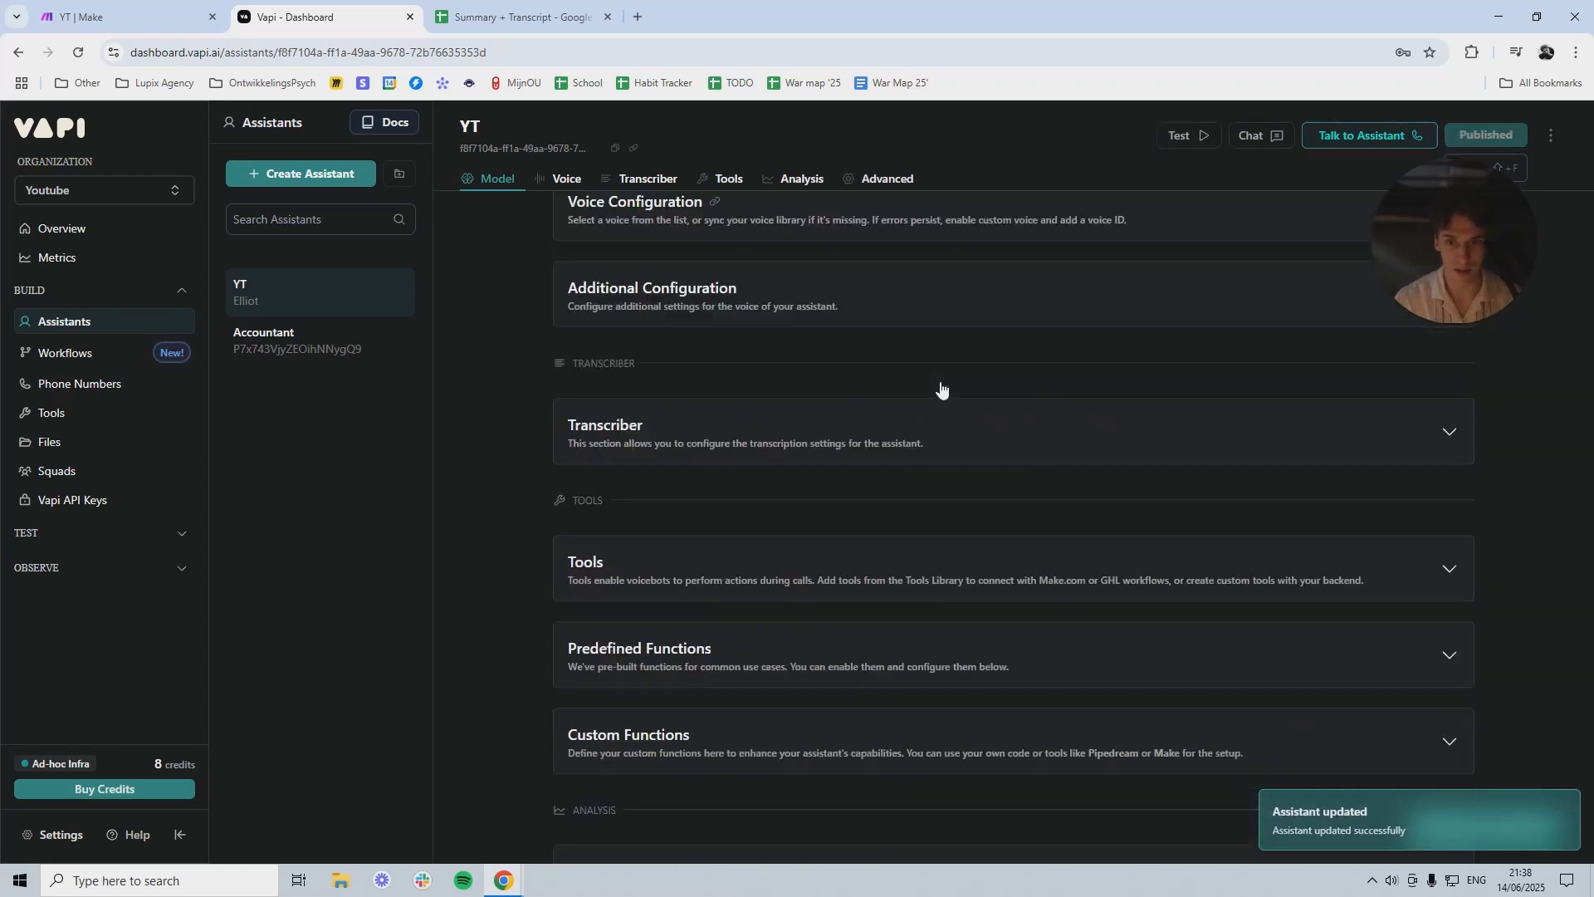
scroll(942, 391, down, 6)
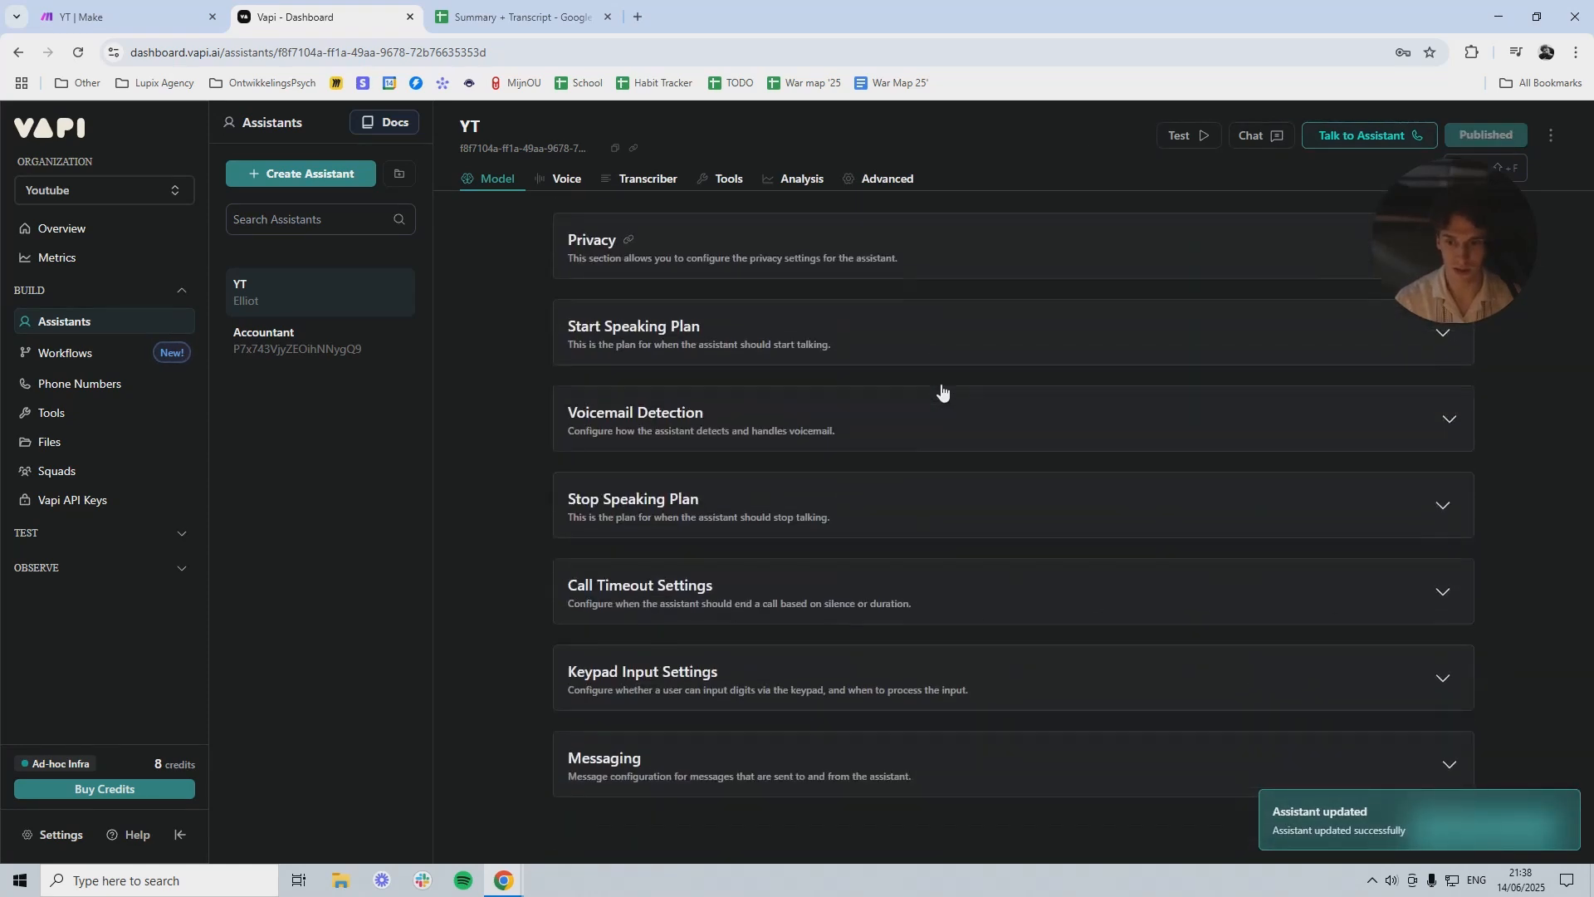
click(695, 759)
scroll(930, 523, down, 5)
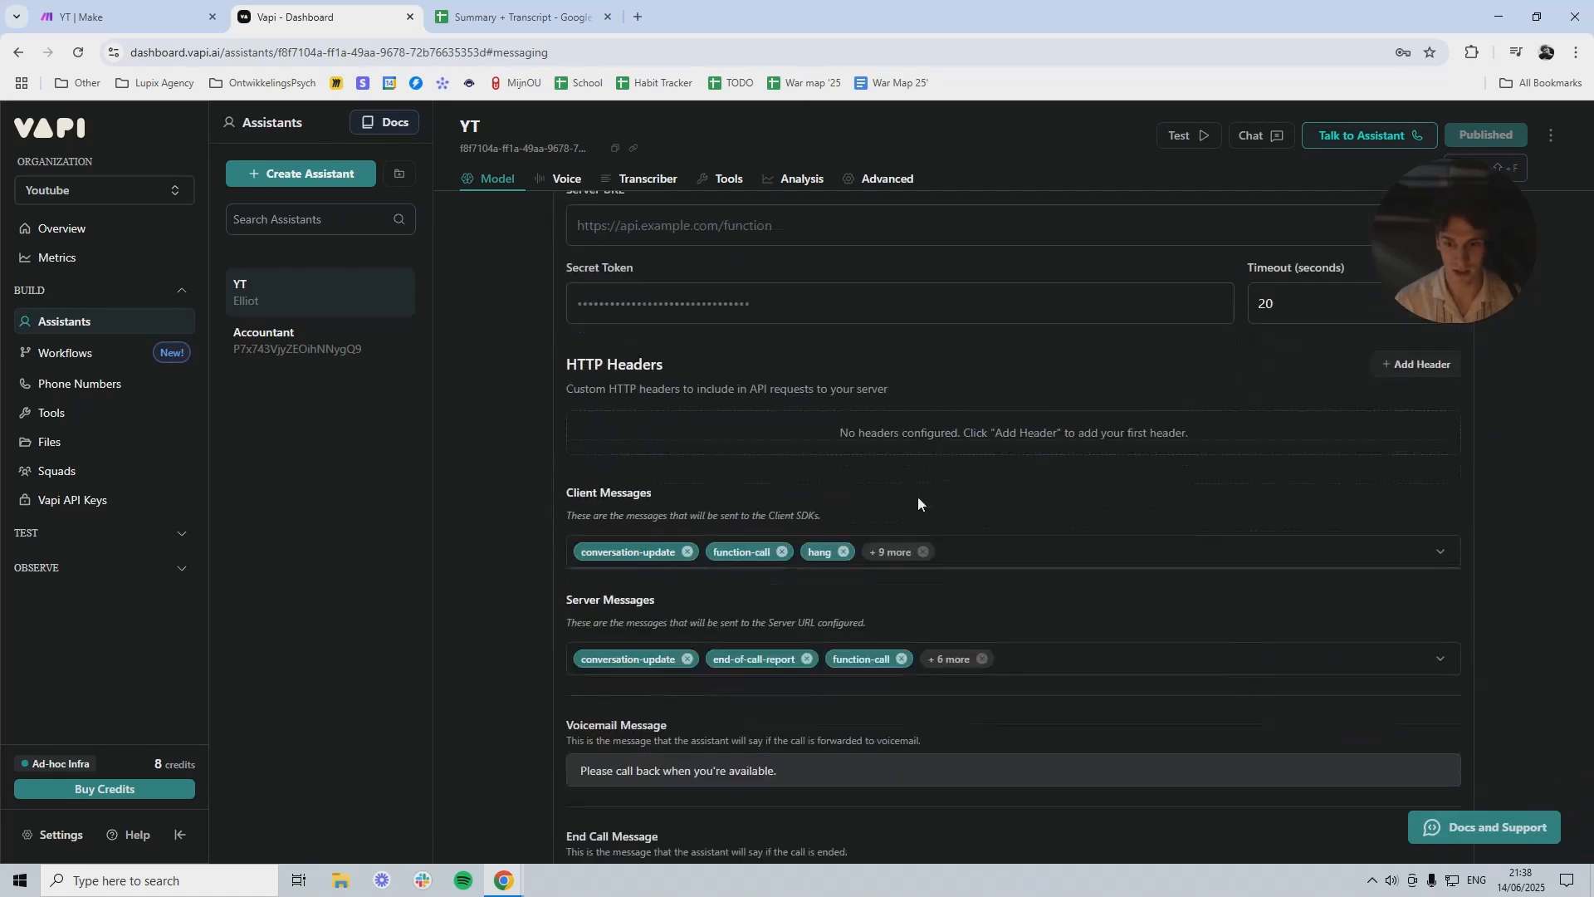
scroll(721, 324, up, 1)
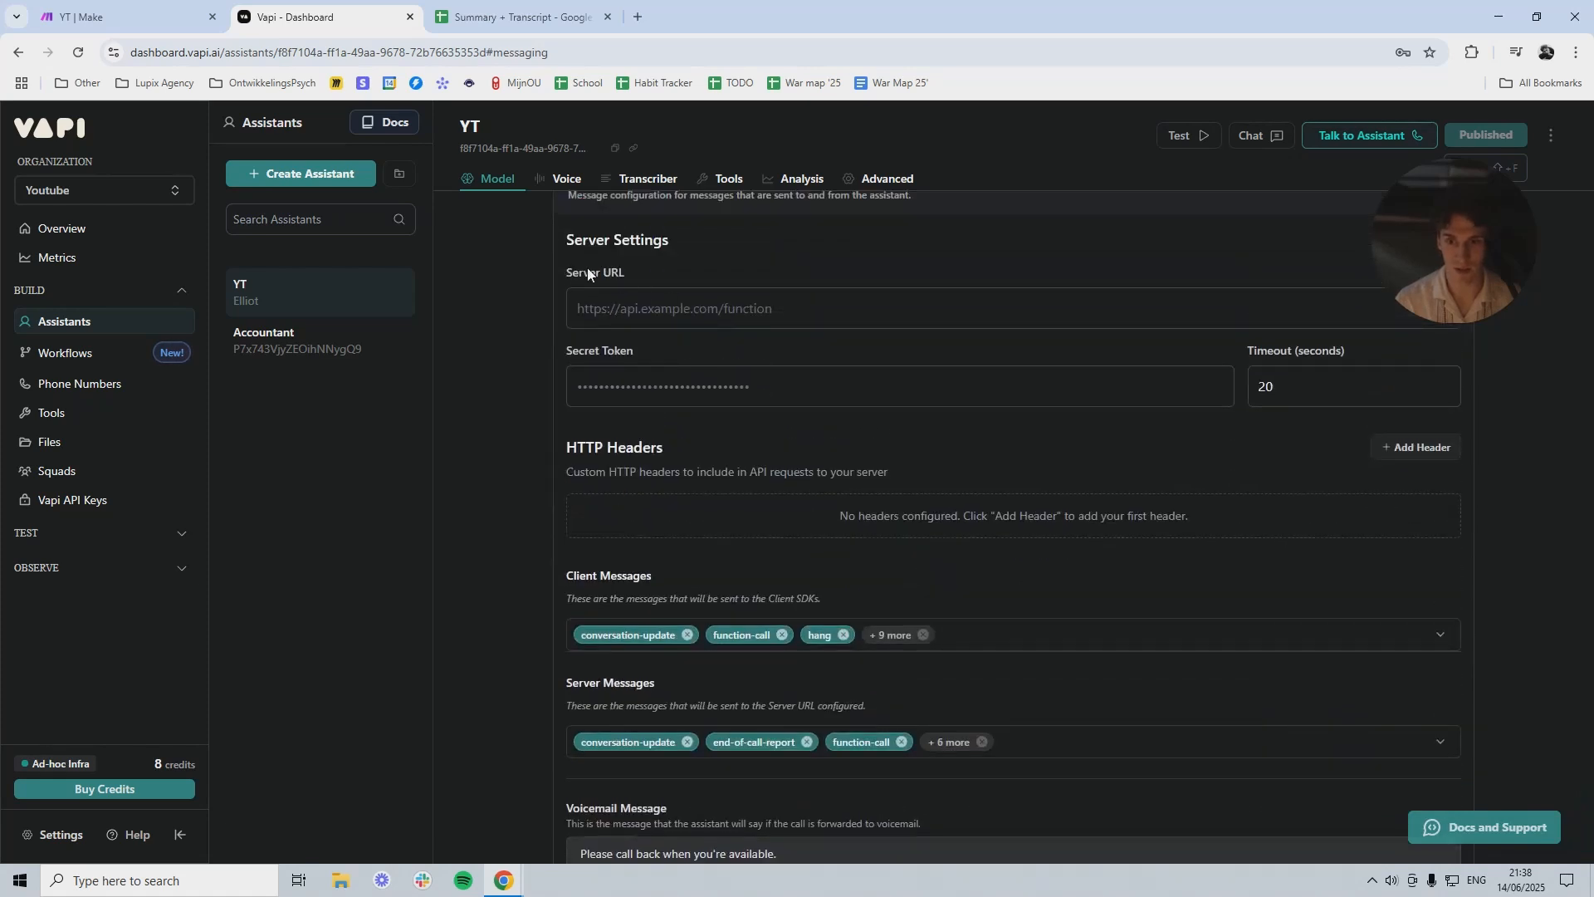
click(616, 309)
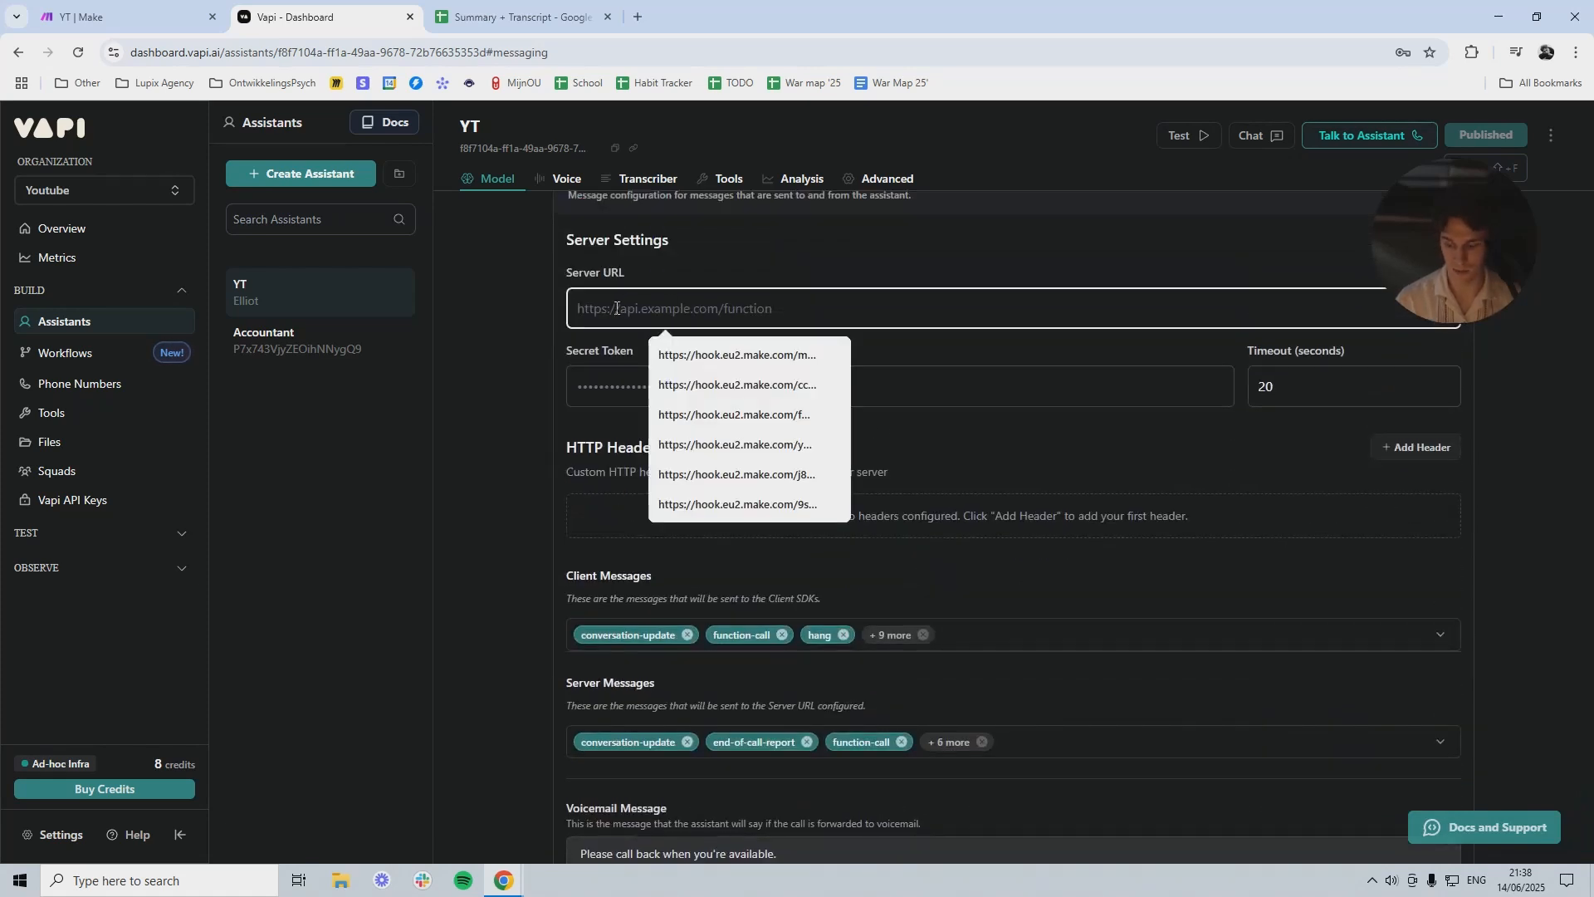
key(ctrl+v)
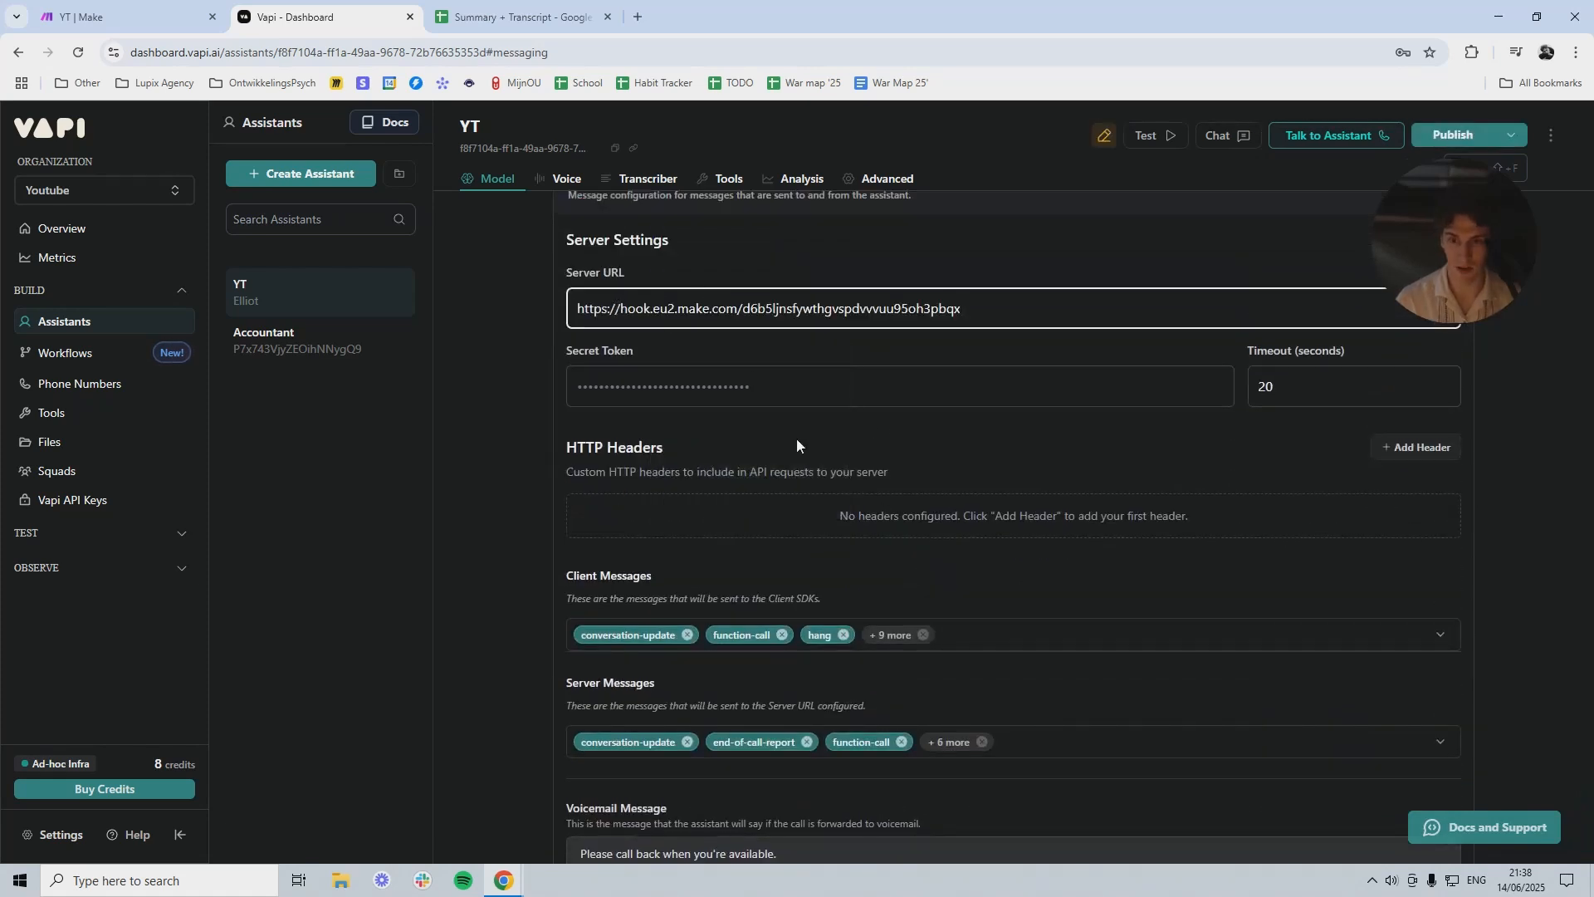
Step: Deselect every message type under the assistant's Client Messages
click(990, 634)
click(586, 409)
click(587, 434)
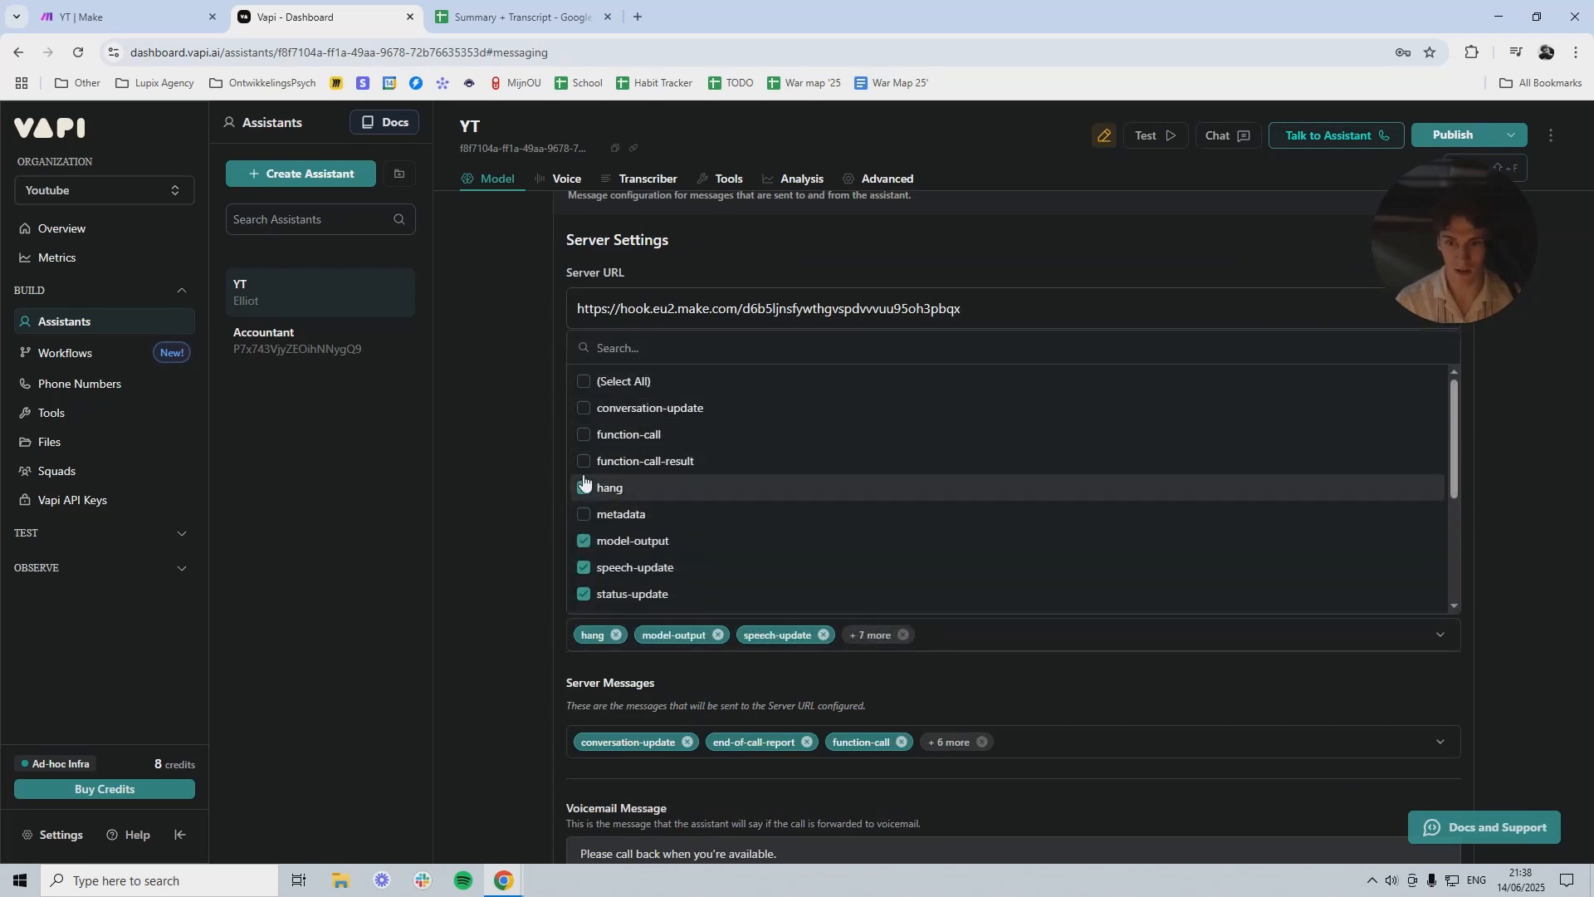
click(586, 488)
click(587, 541)
click(588, 579)
scroll(589, 573, down, 1)
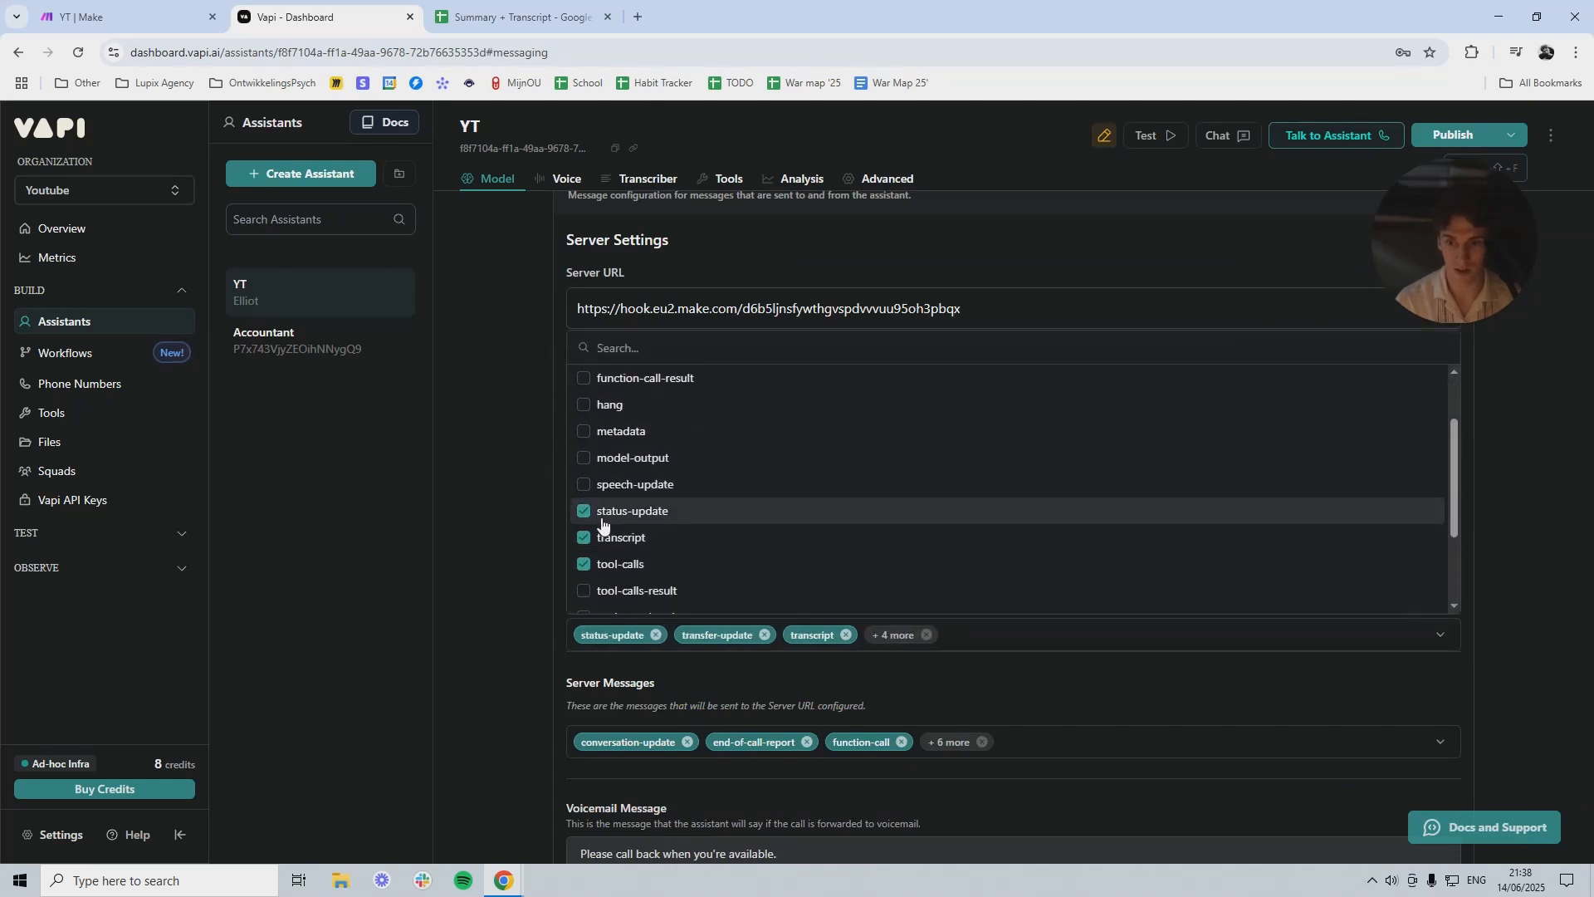
click(603, 512)
click(603, 535)
click(607, 558)
scroll(635, 558, down, 2)
click(621, 517)
click(632, 543)
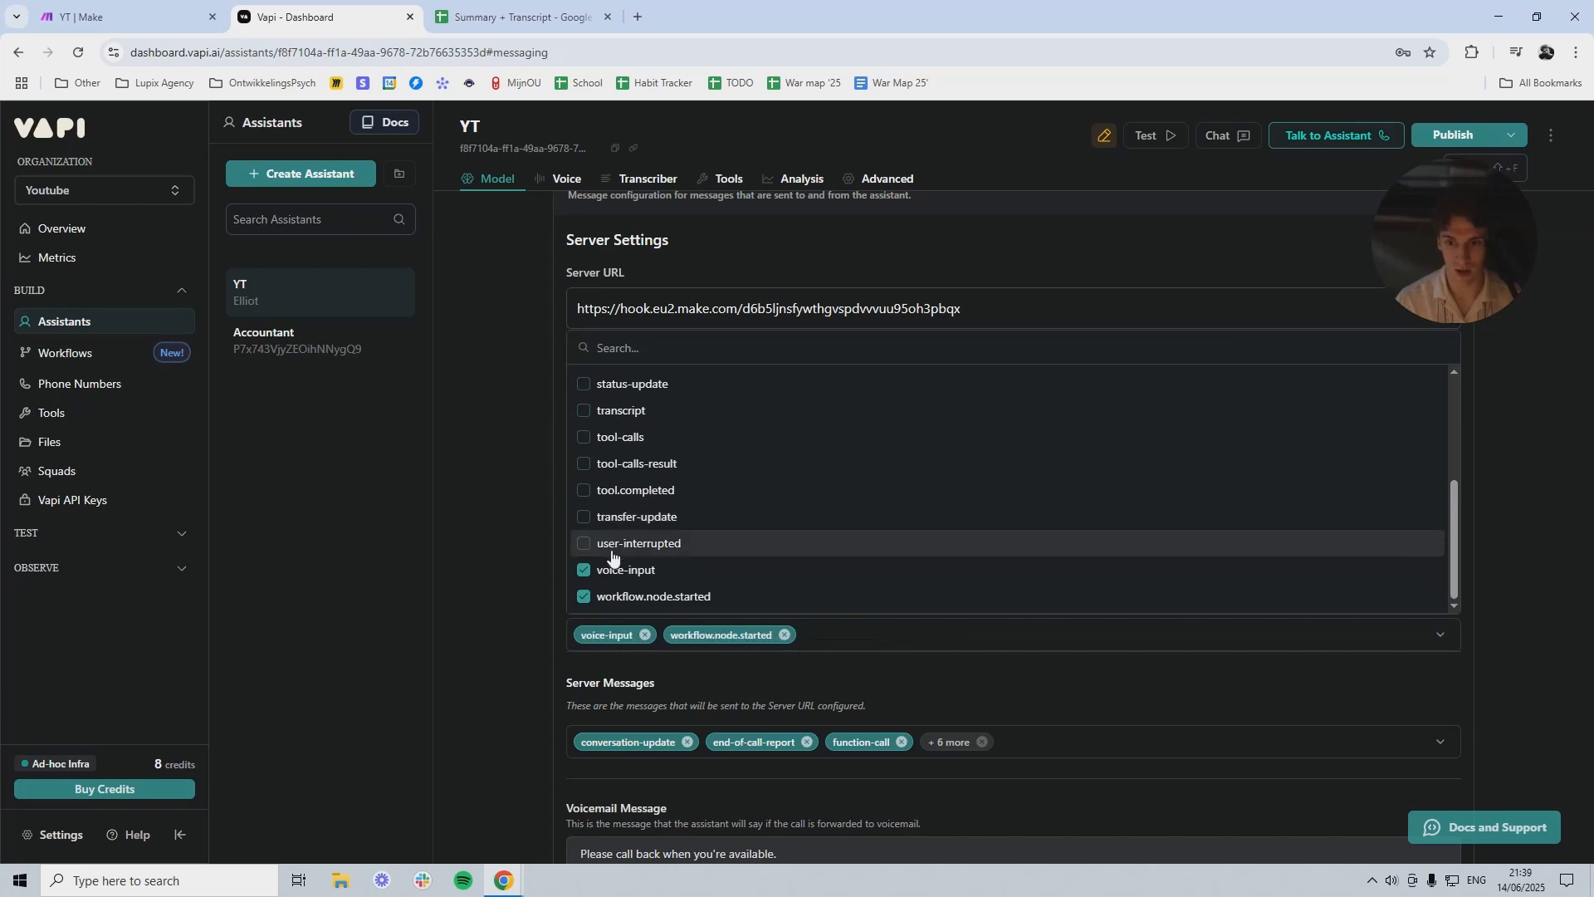
click(614, 570)
click(619, 596)
click(471, 430)
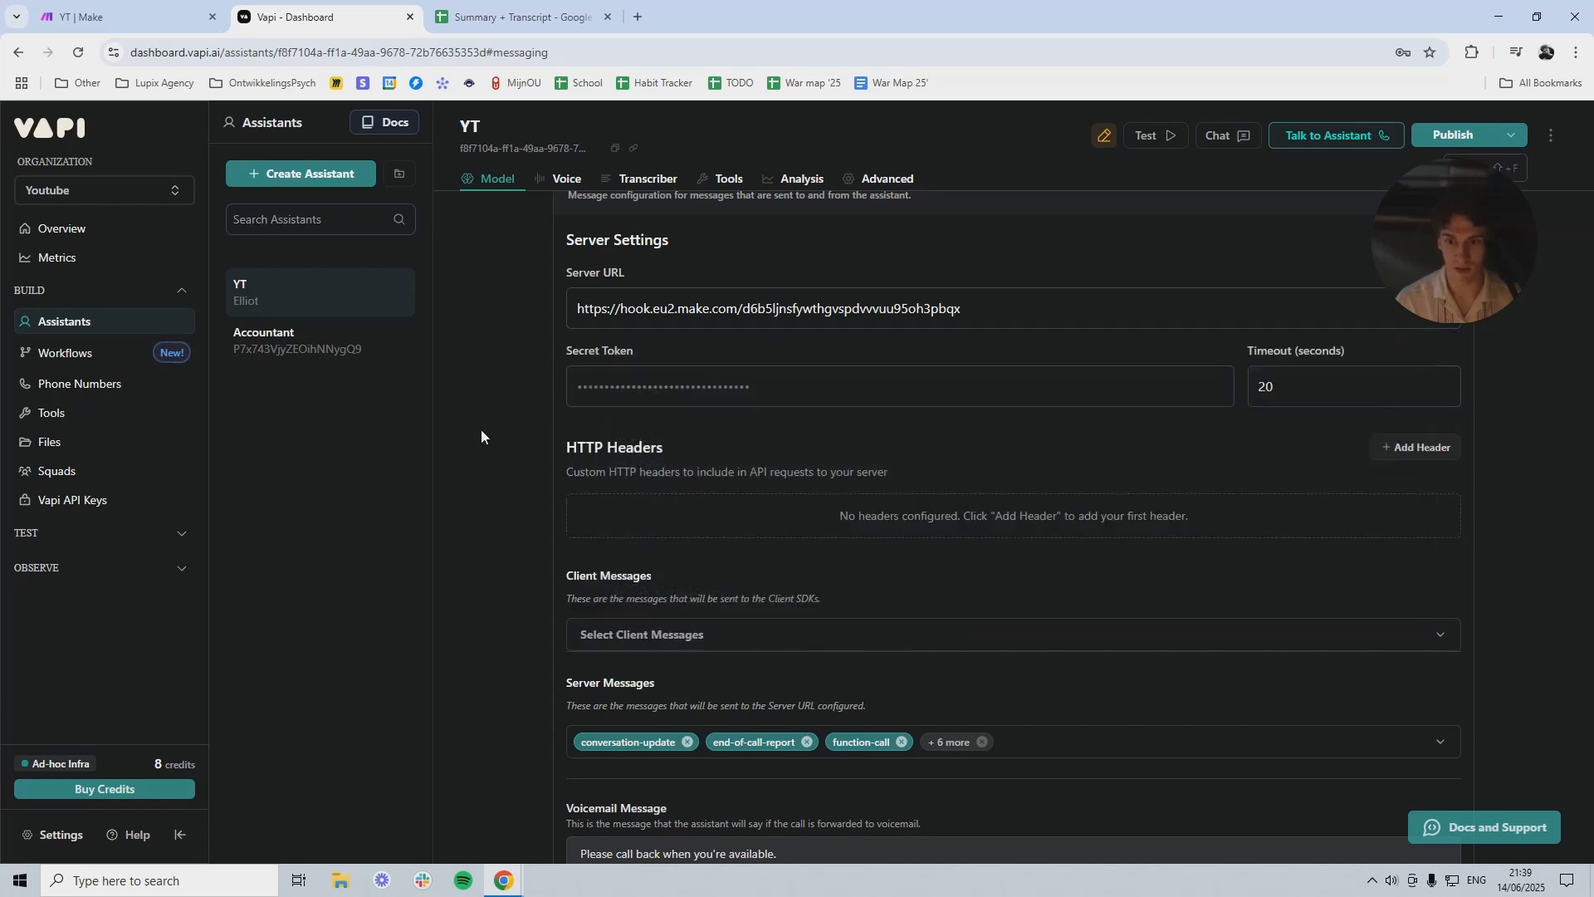
Step: Keep only end-of-call-report selected under Server Messages and publish the assistant
scroll(1029, 664, down, 2)
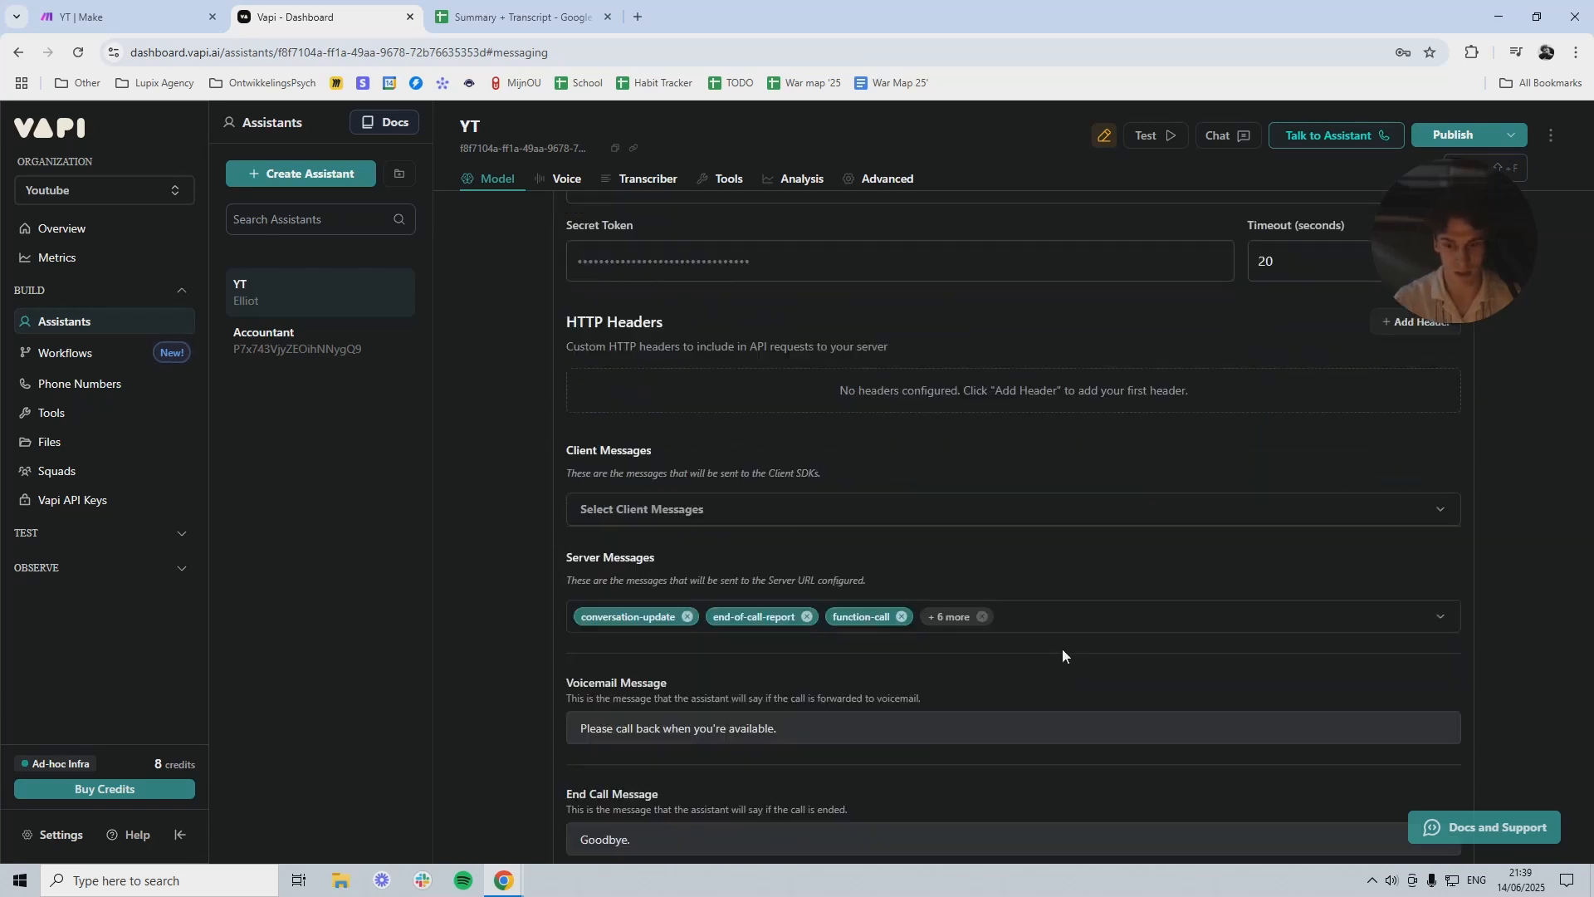
click(1051, 579)
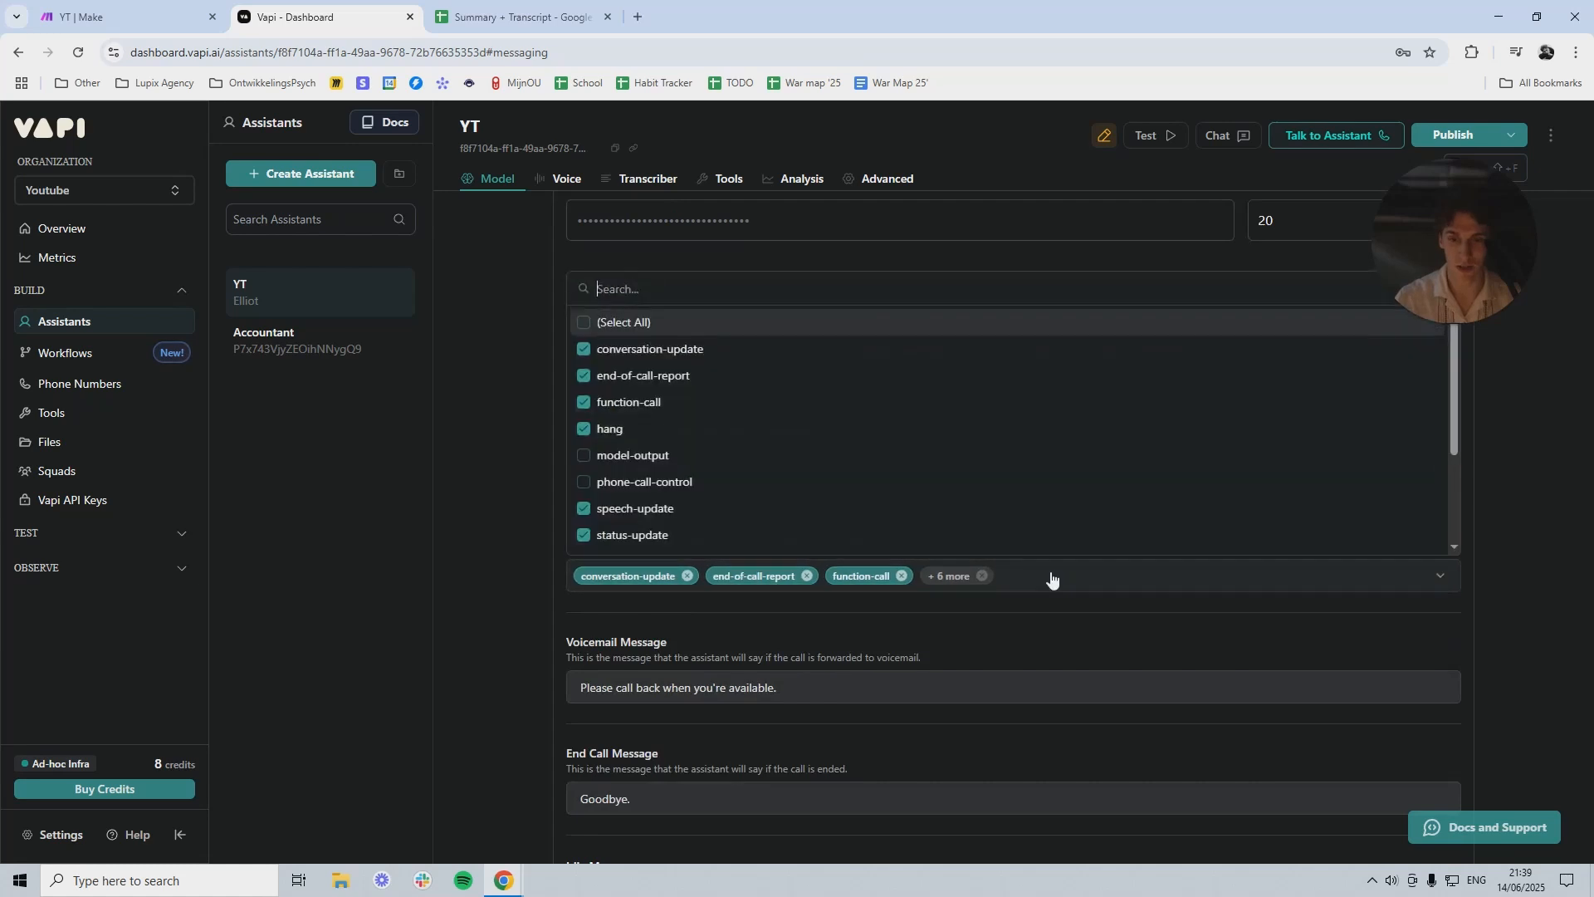
click(585, 350)
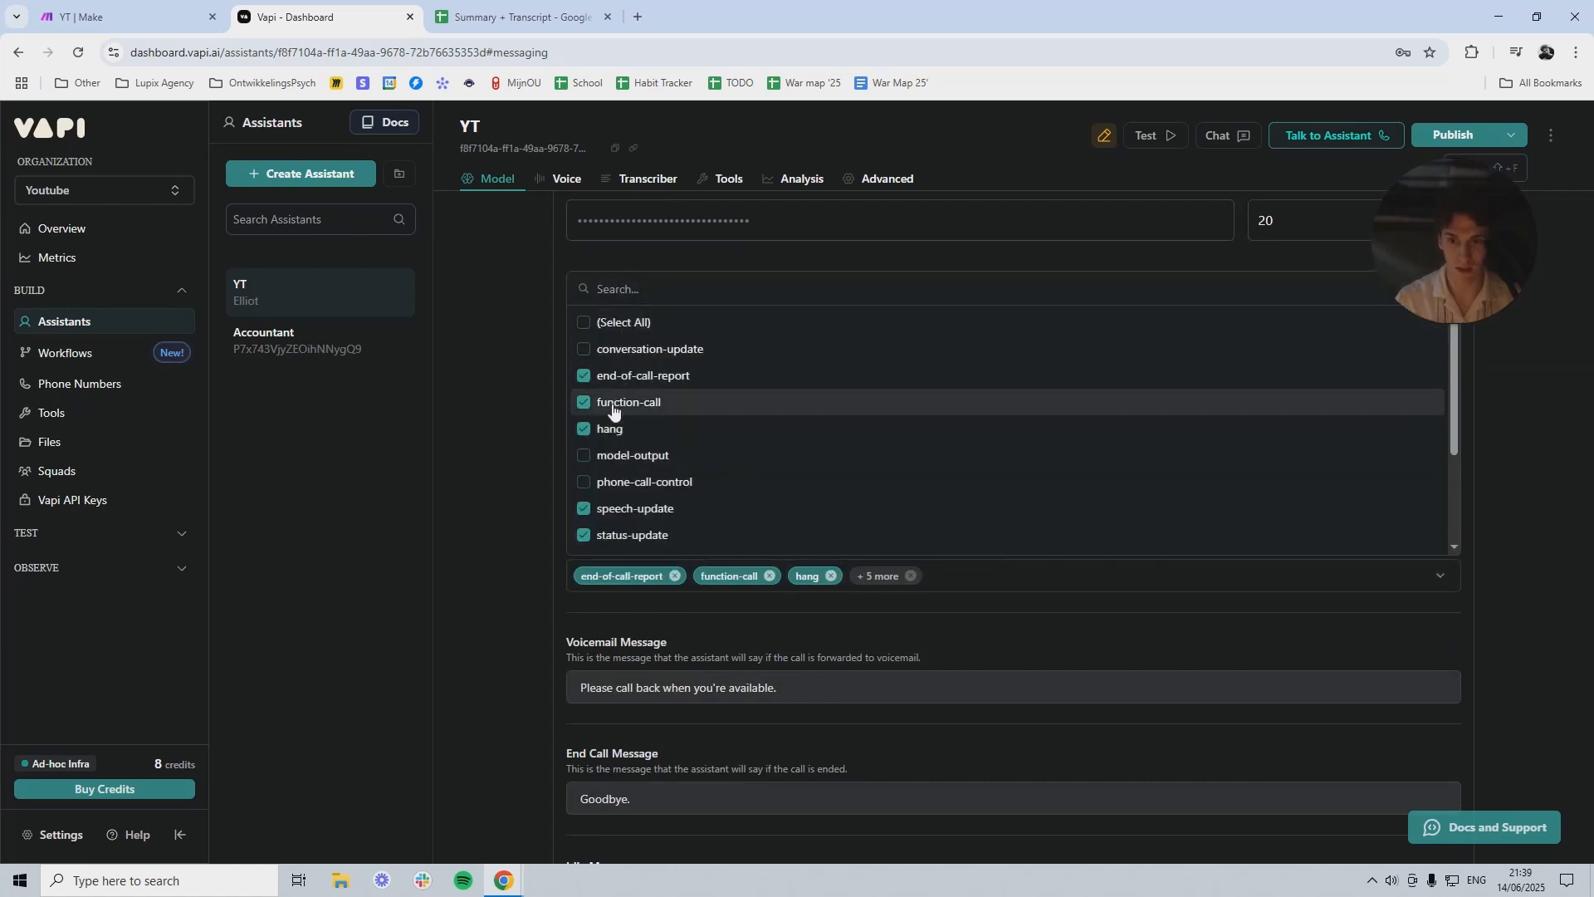
click(619, 404)
click(612, 428)
scroll(613, 426, down, 2)
click(615, 357)
click(619, 378)
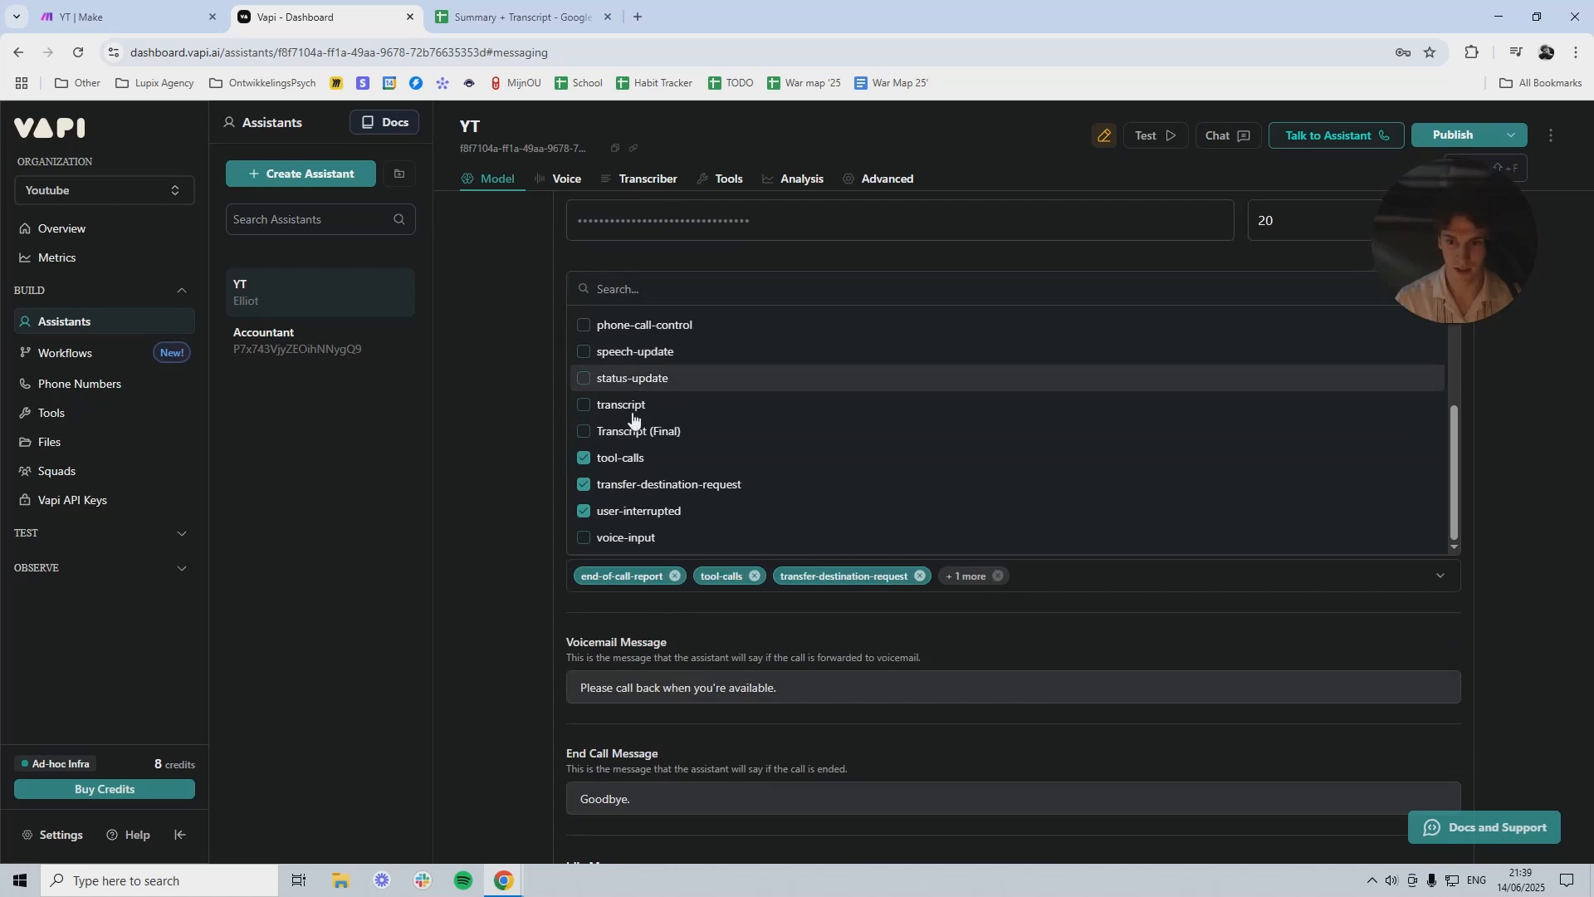
click(631, 458)
click(648, 485)
click(649, 511)
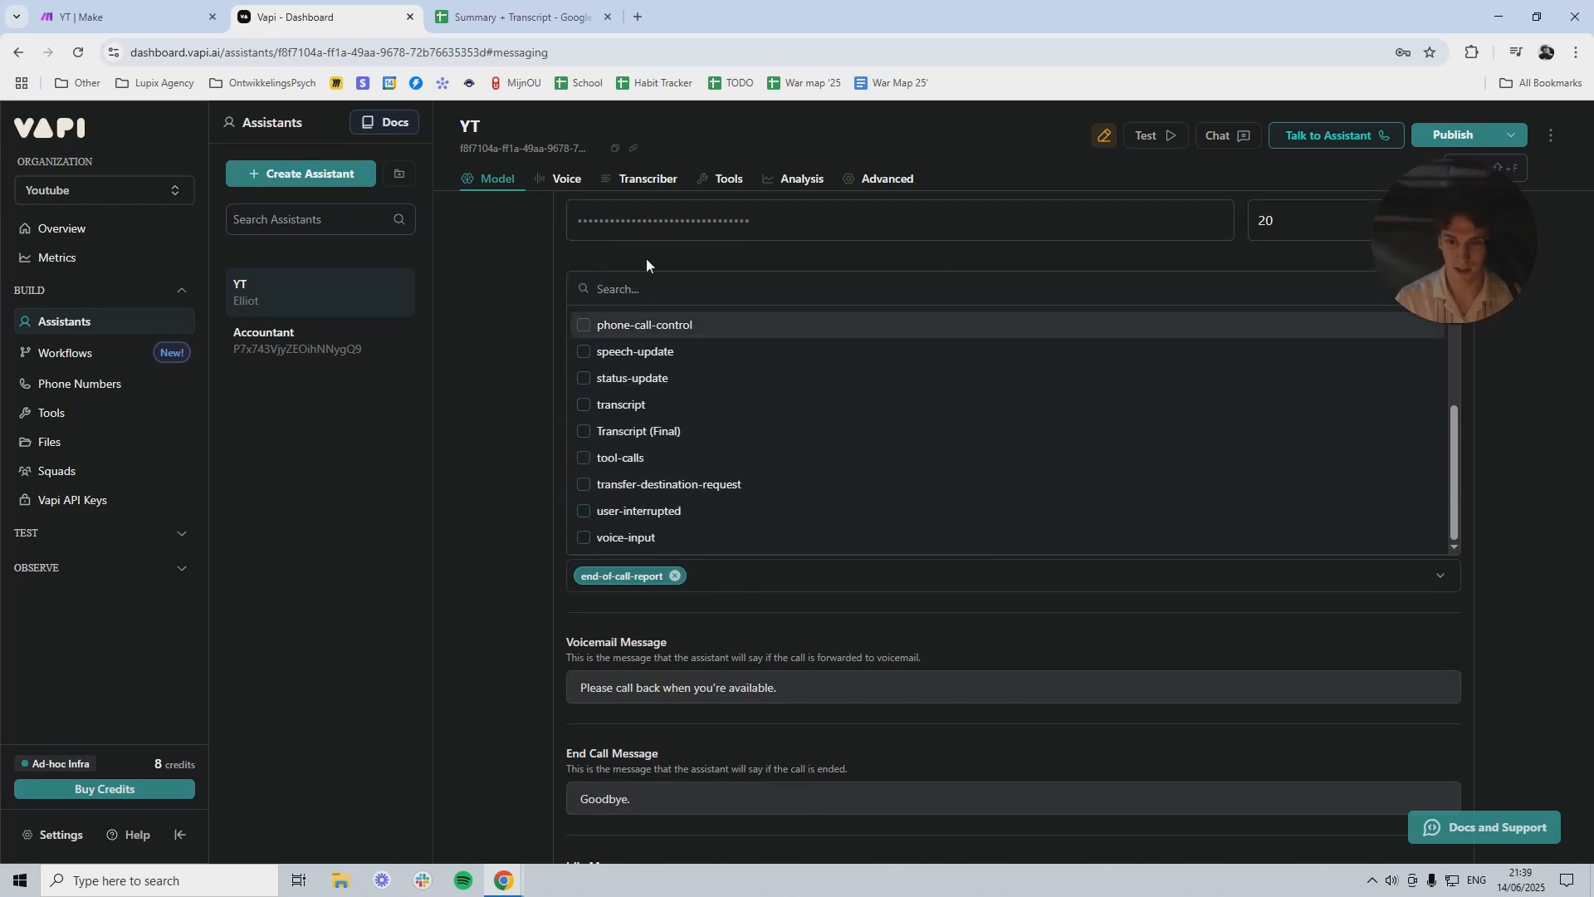
click(481, 293)
scroll(692, 347, up, 3)
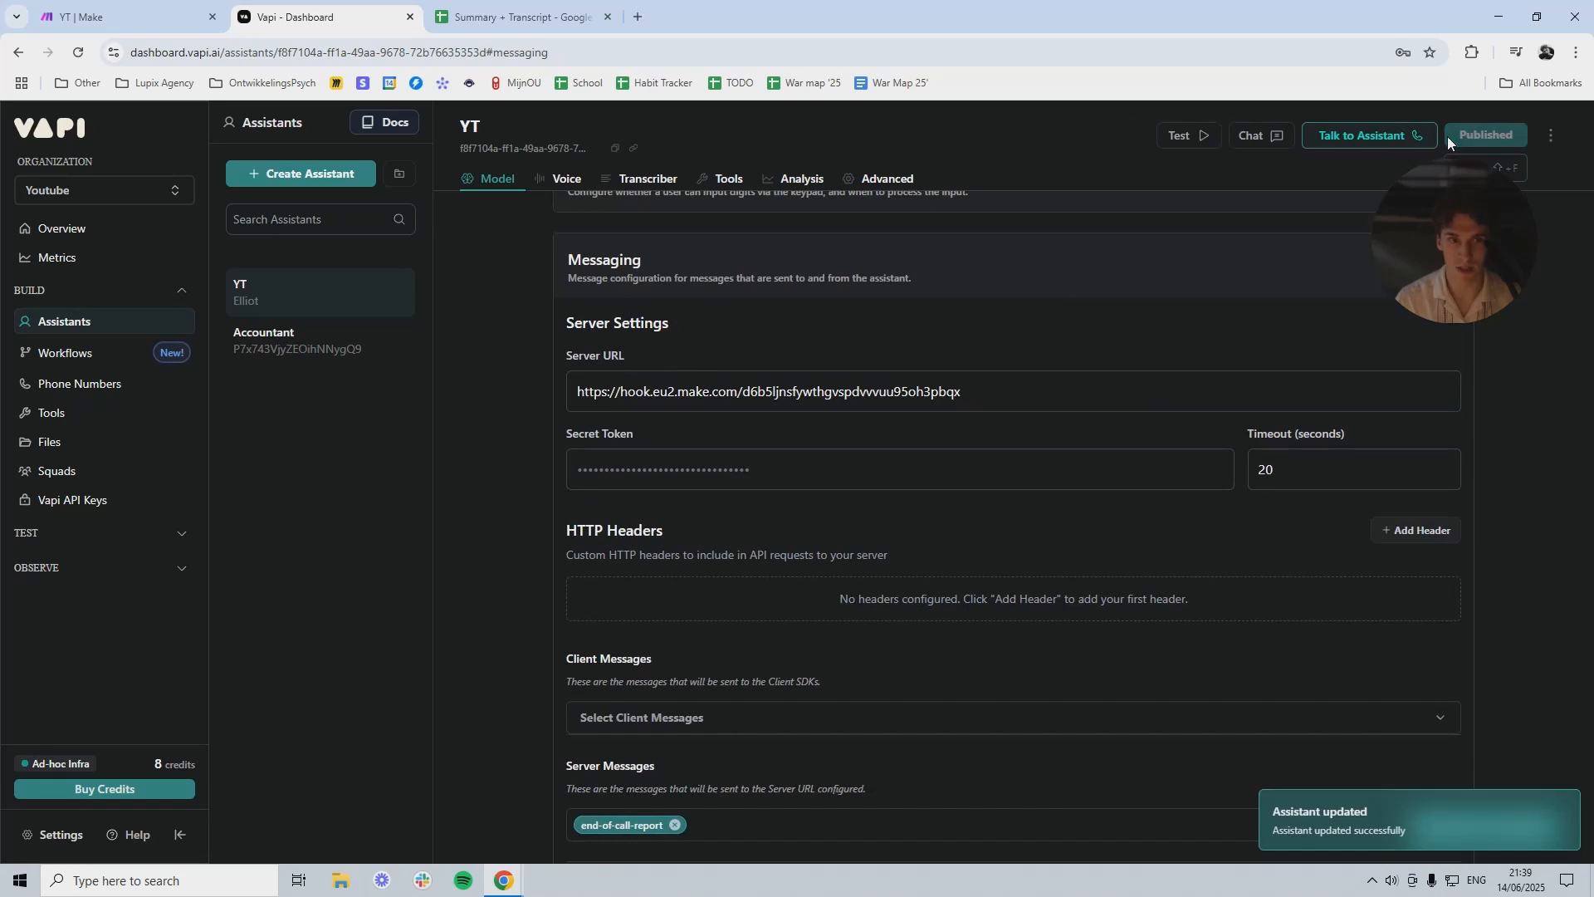
Step: Switch to Make, turn the YT scenario on and reopen its diagram for editing
click(100, 16)
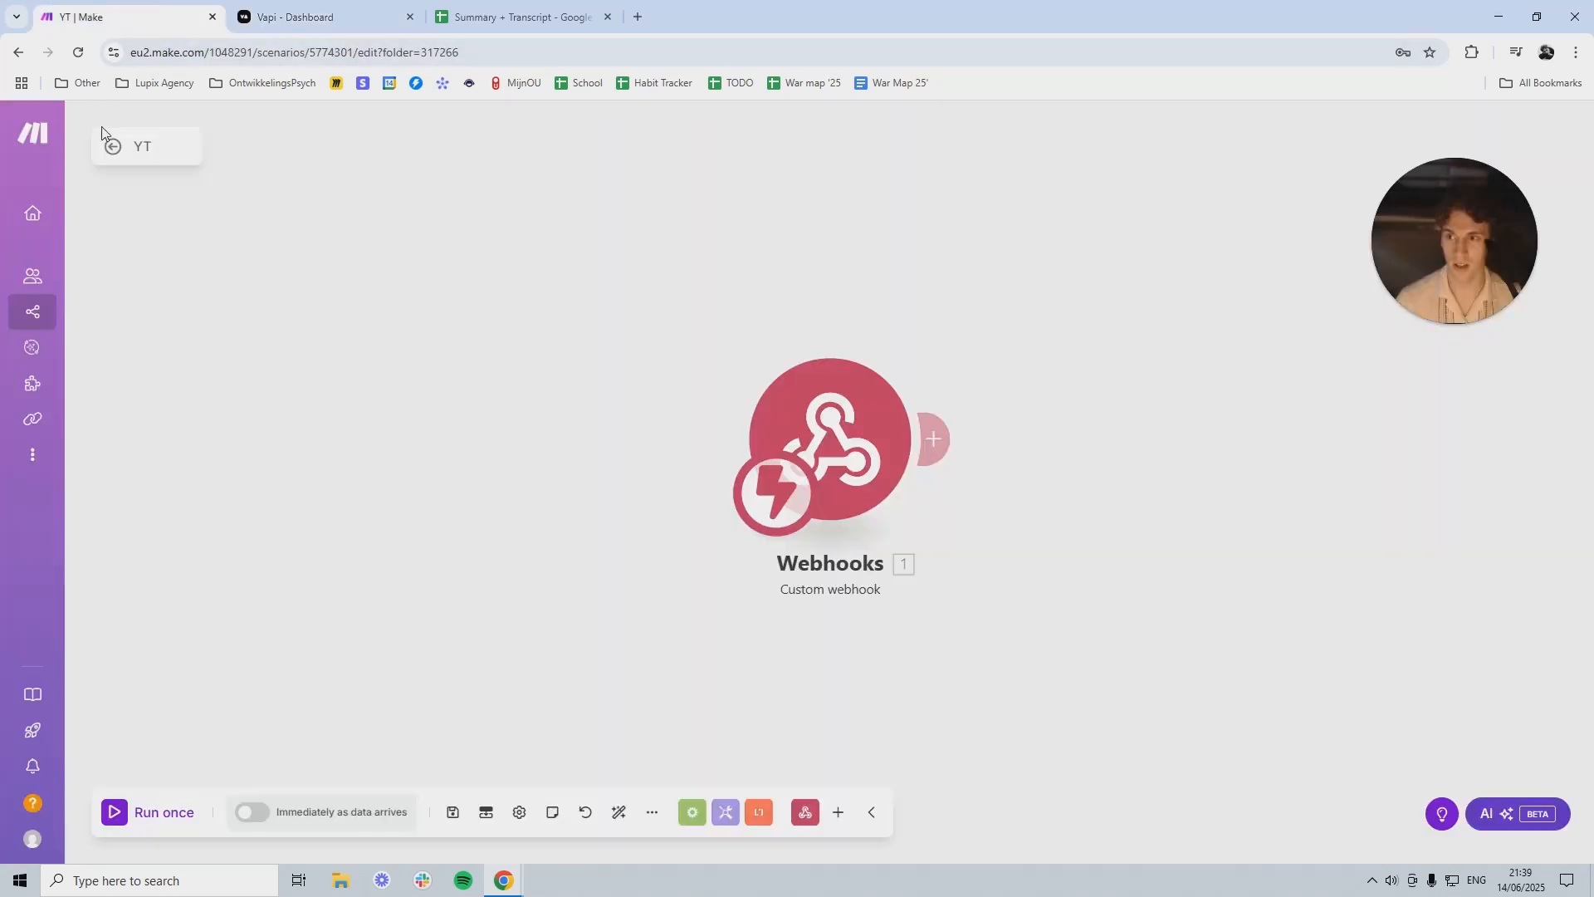
click(116, 150)
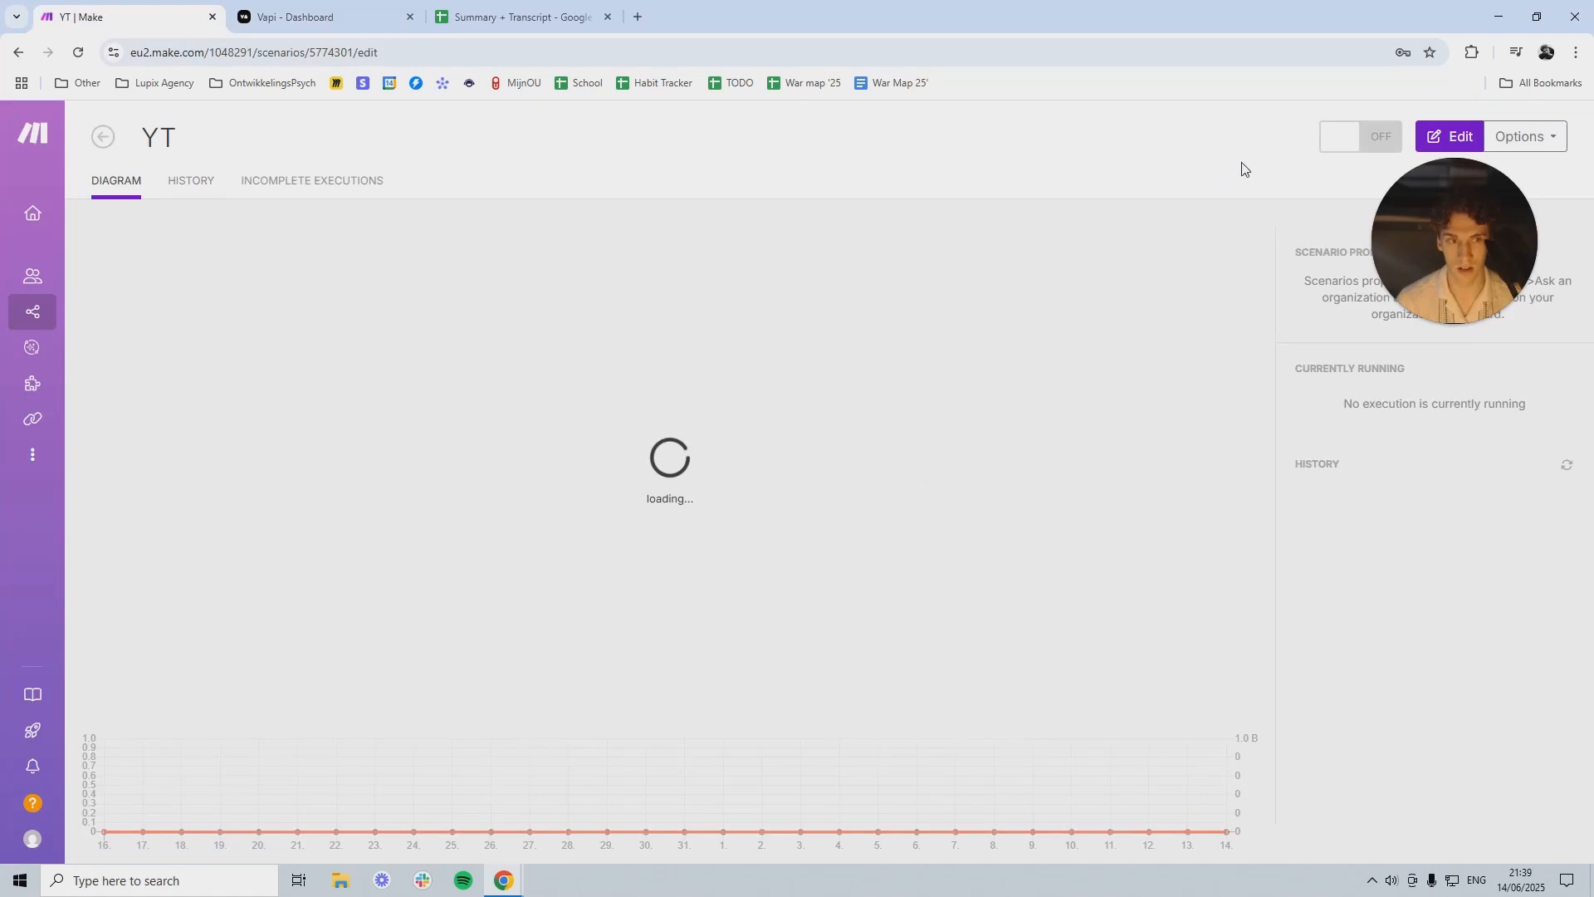
click(1355, 145)
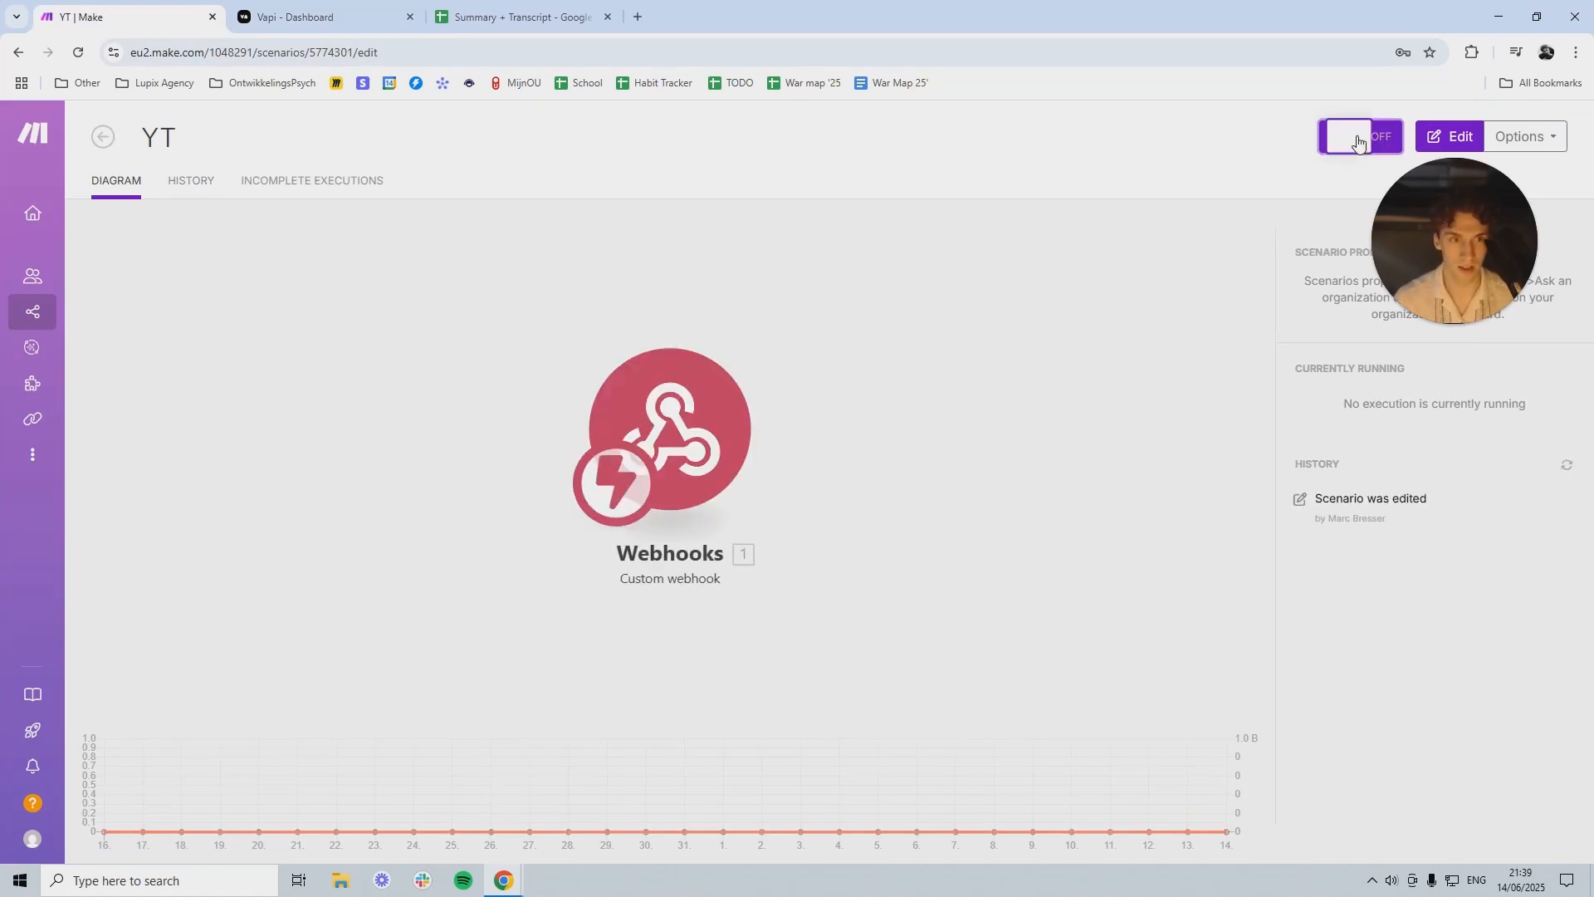
click(937, 374)
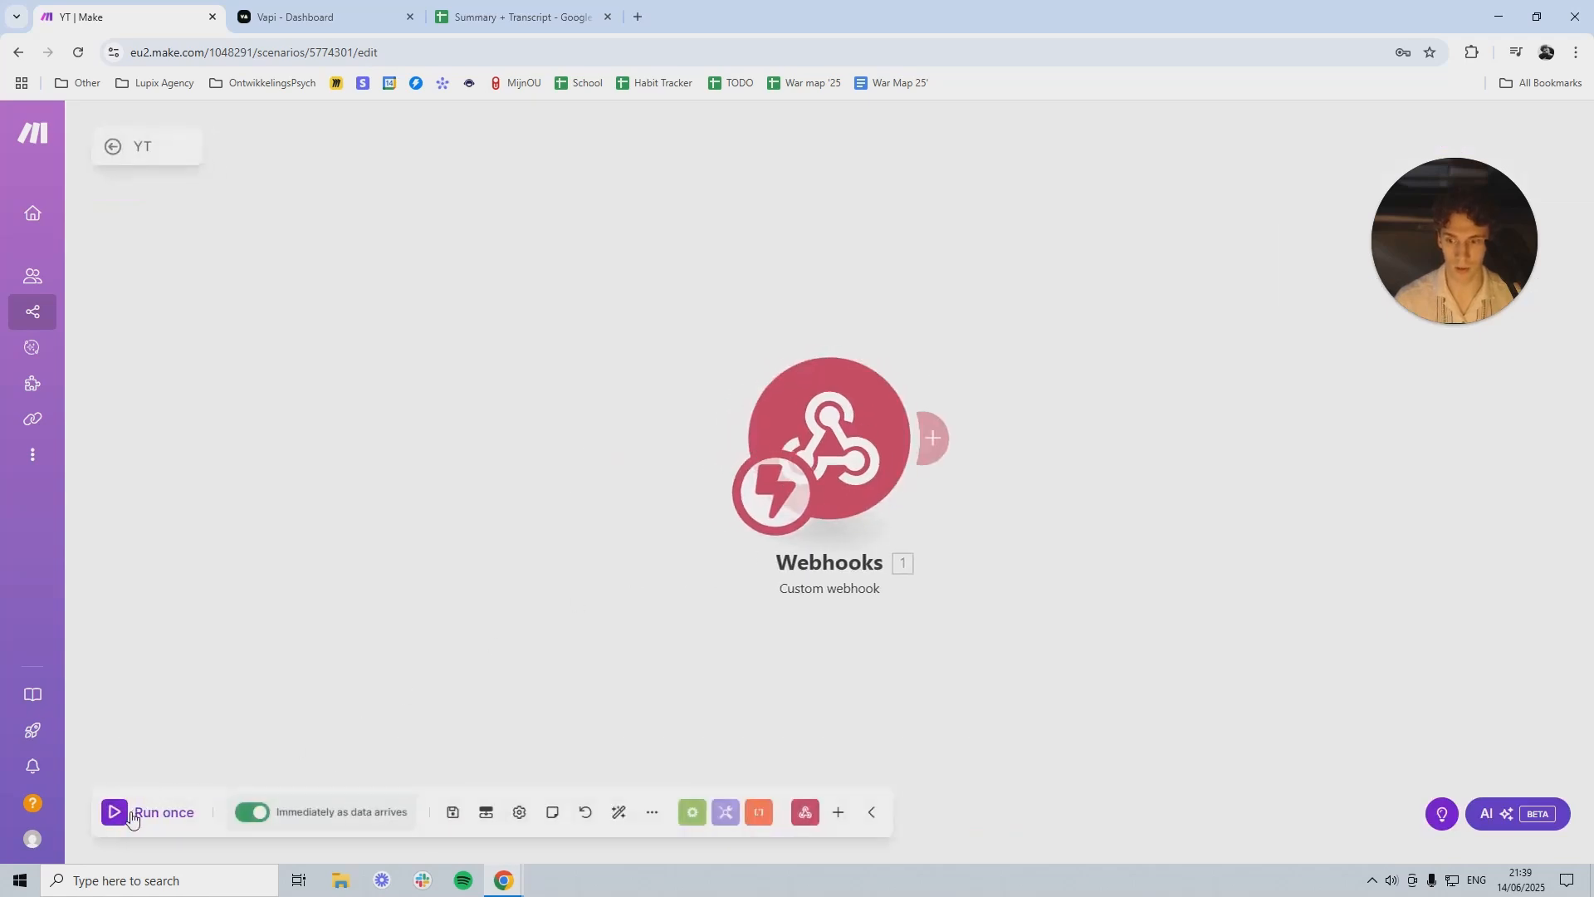
Step: Run the YT scenario once, and hold a short test call with the YT assistant in Vapi before ending it
click(130, 818)
click(290, 17)
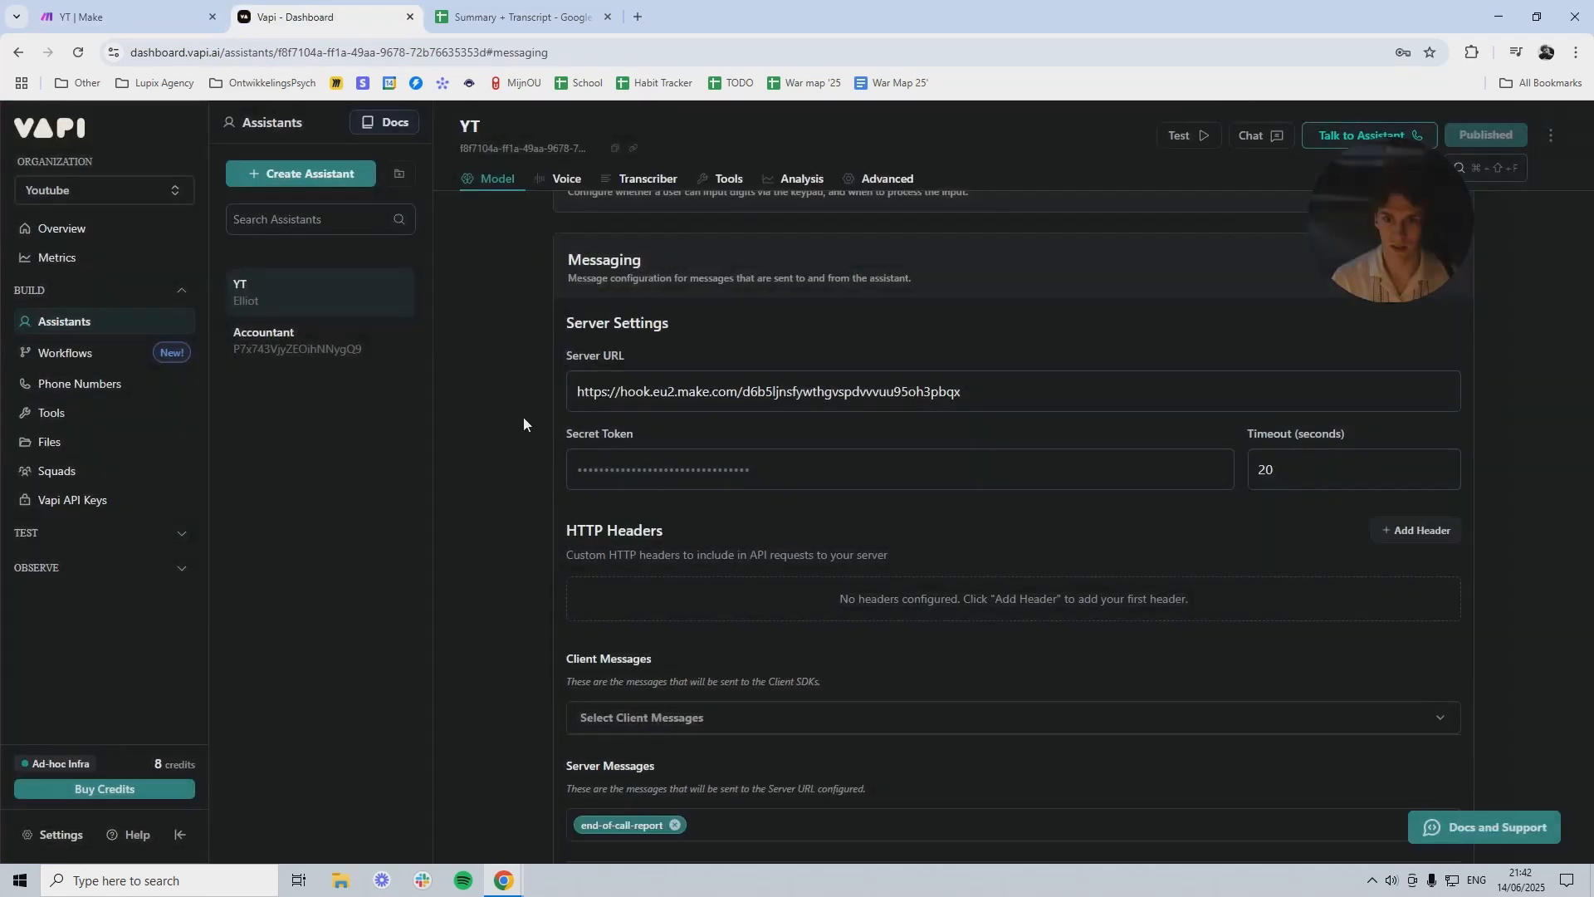
click(1325, 135)
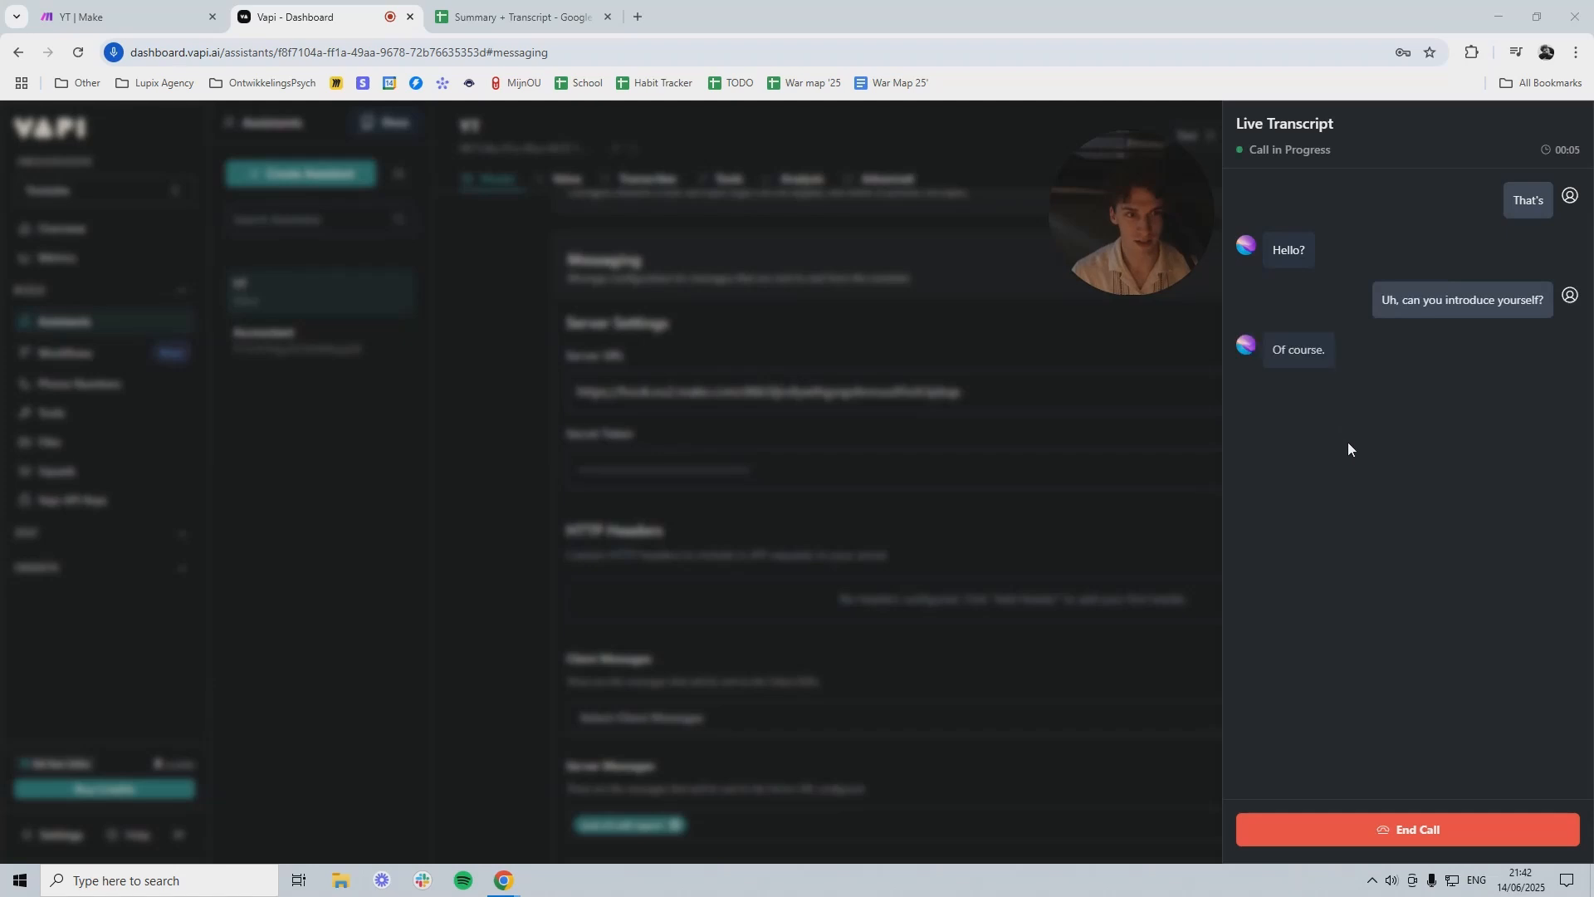
click(1411, 830)
Step: Return to Make and examine the summary and transcript in the webhook's received message data
click(131, 15)
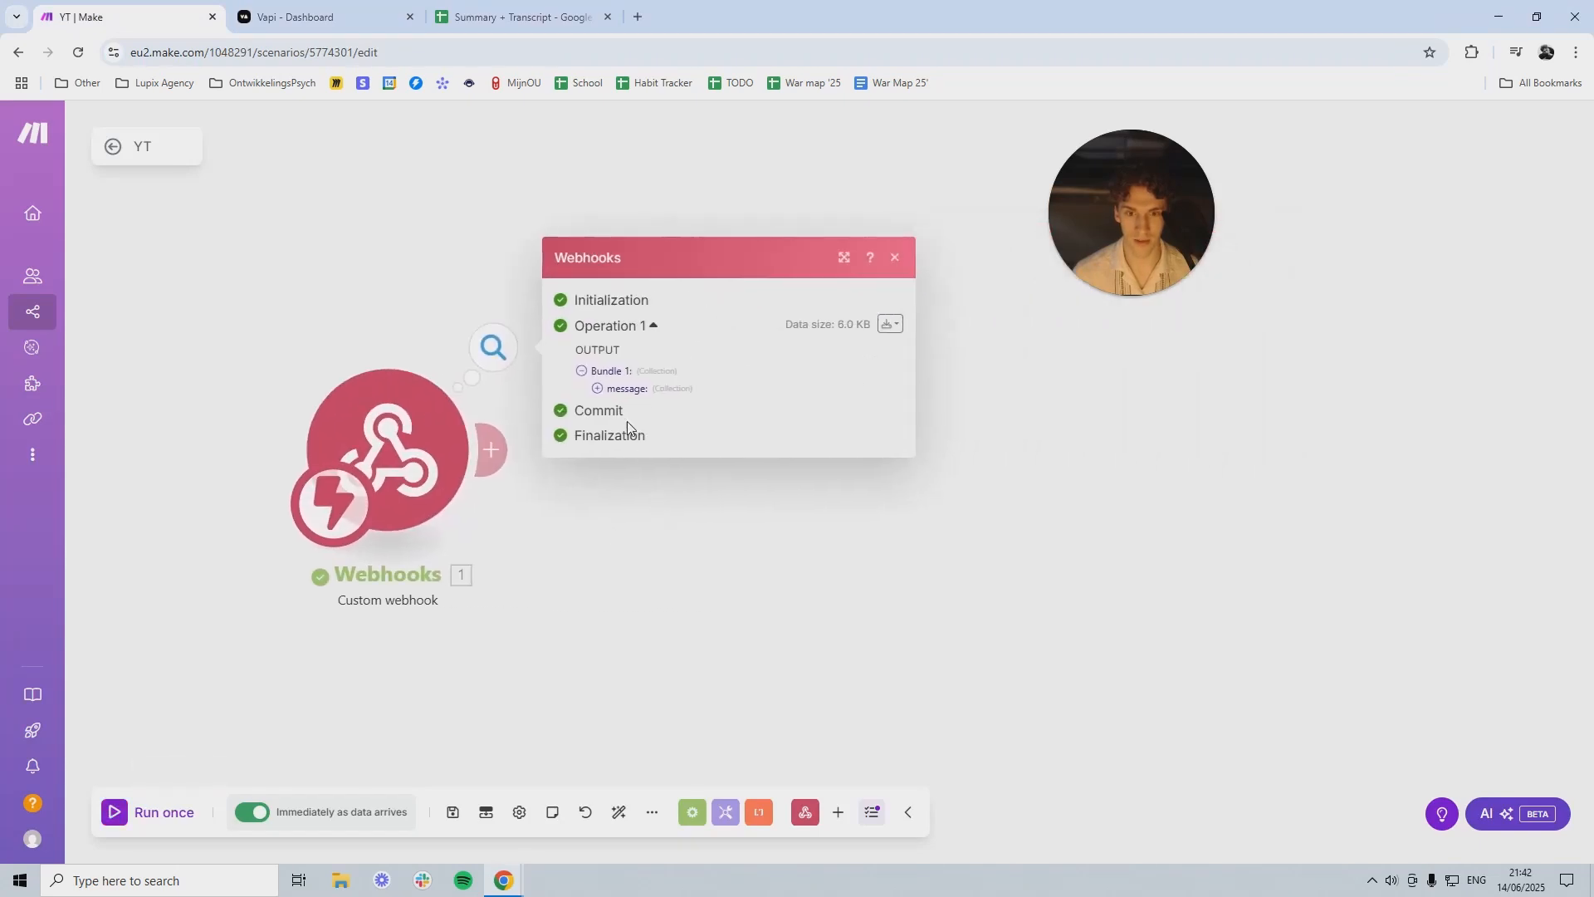
click(598, 388)
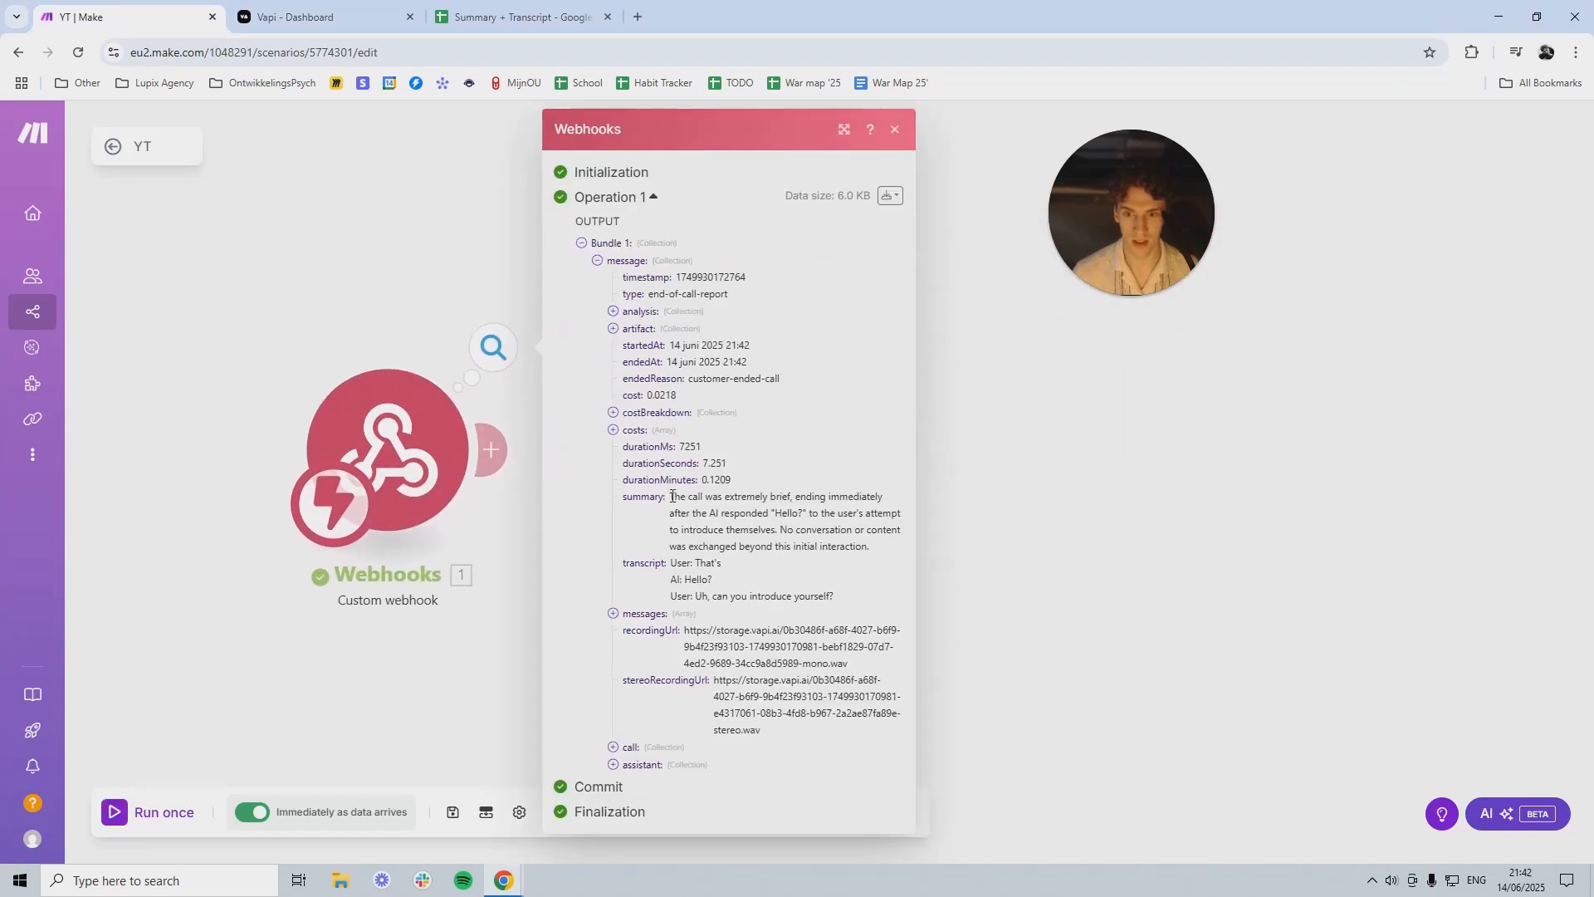
drag(672, 497, 871, 548)
drag(671, 563, 817, 596)
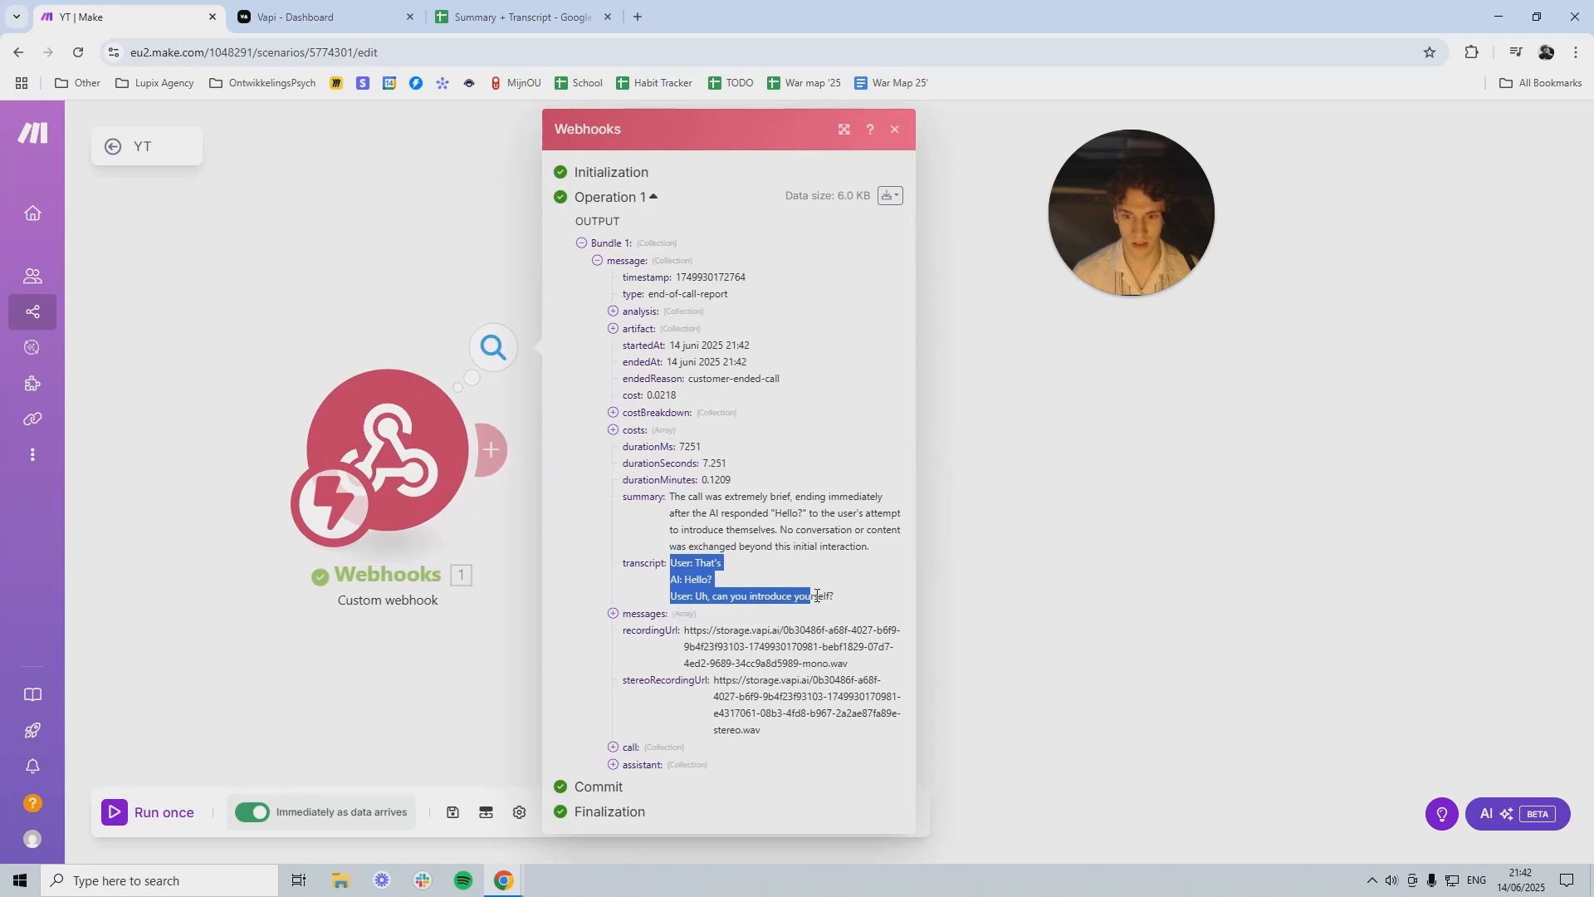
click(445, 292)
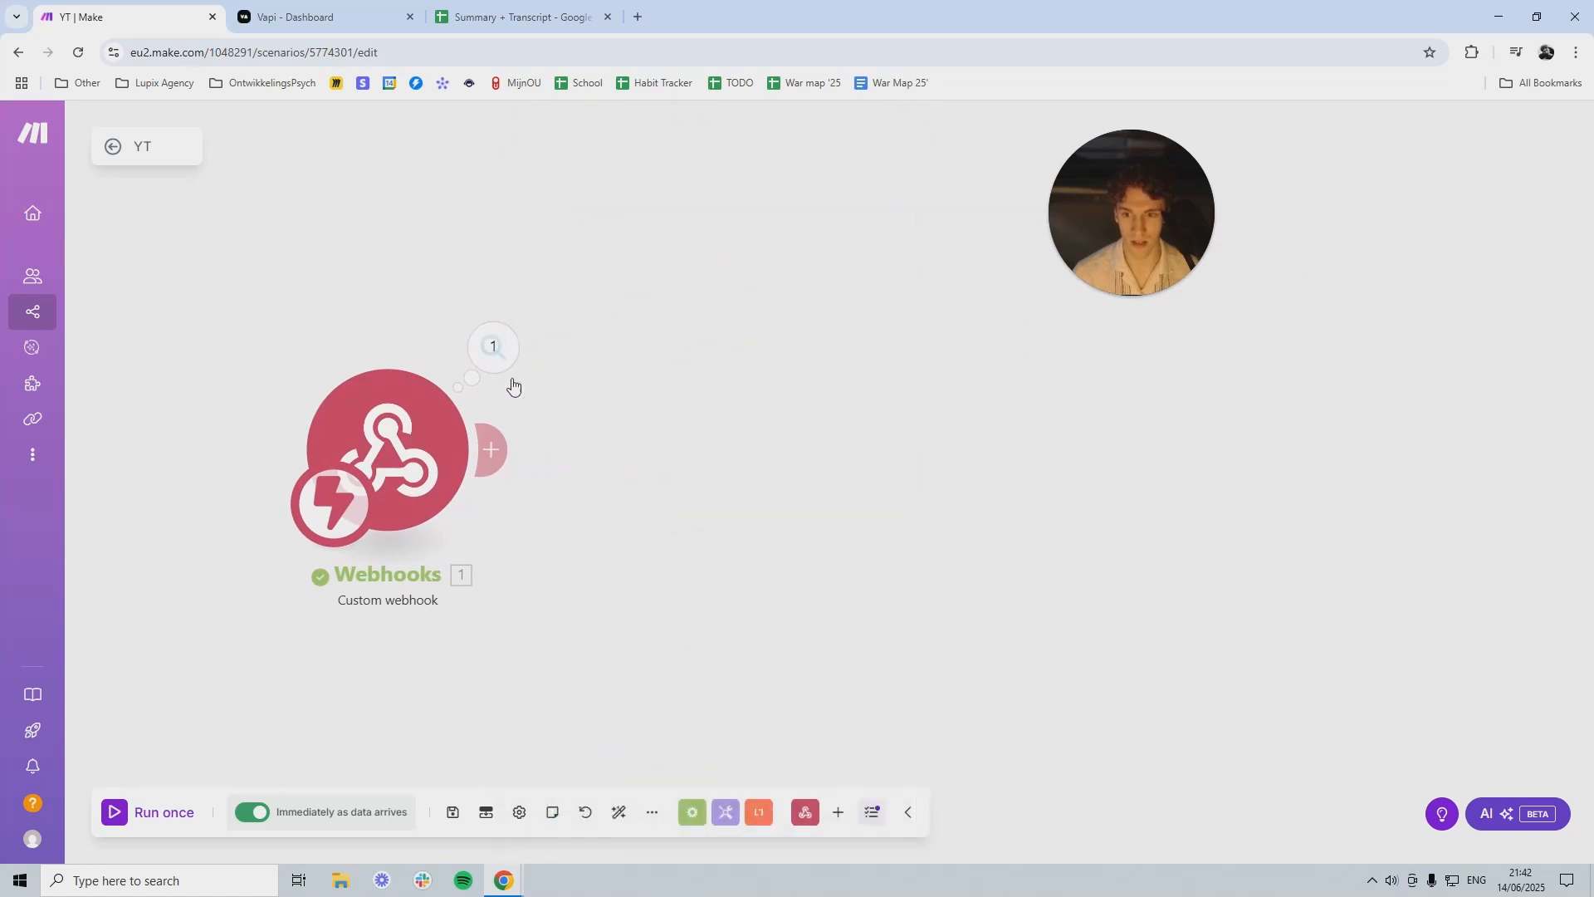
Step: Attach a Google Sheets Add a Row module after the custom webhook
click(490, 464)
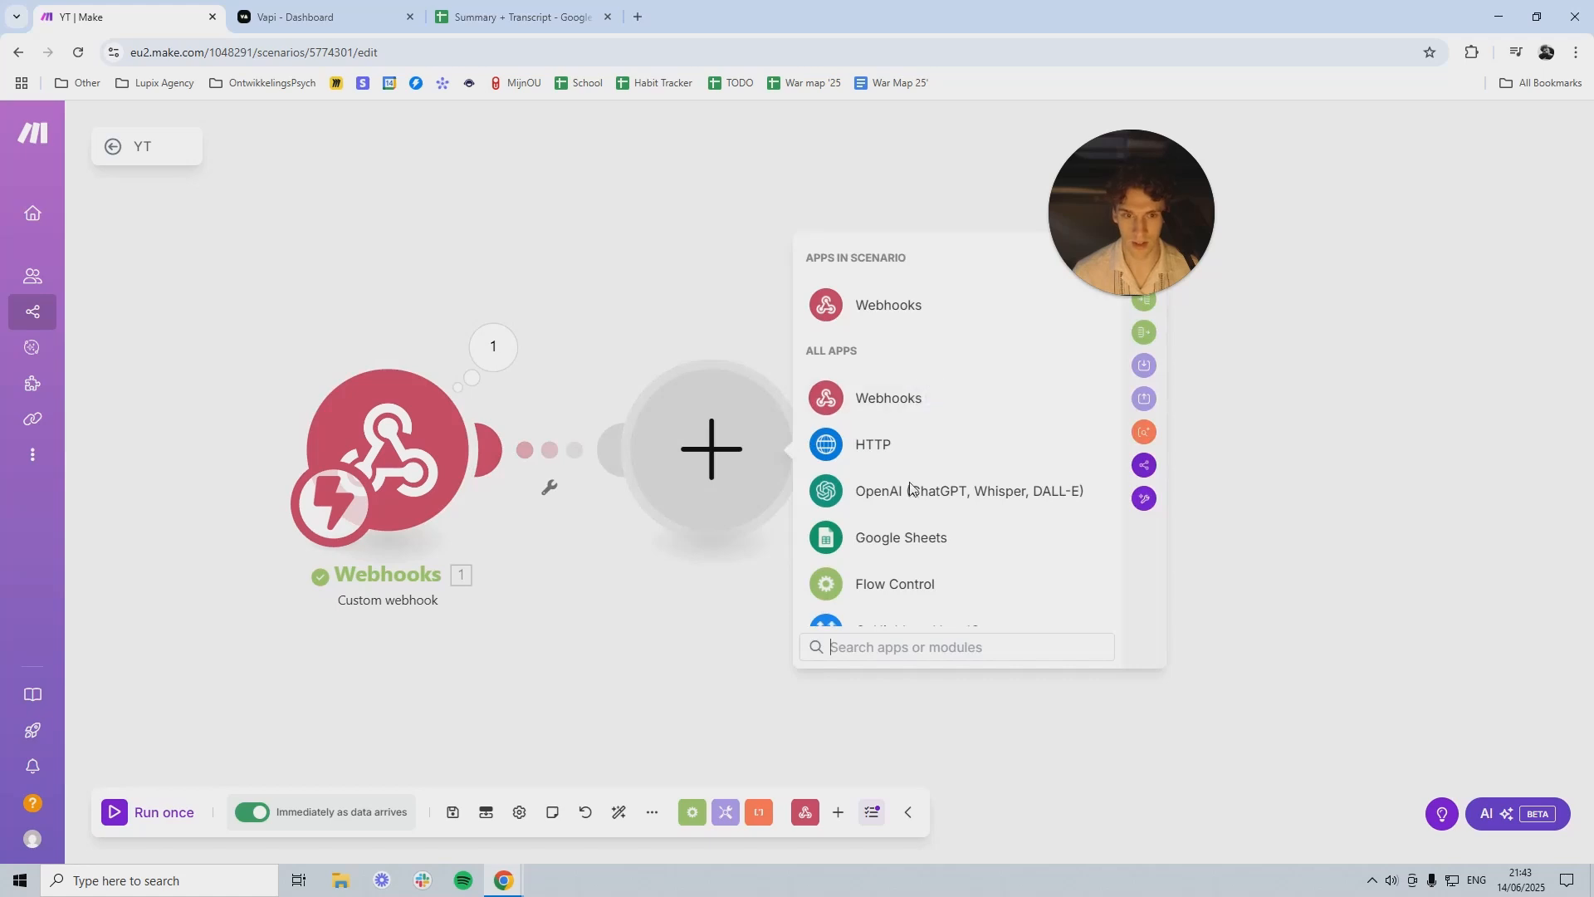
click(930, 554)
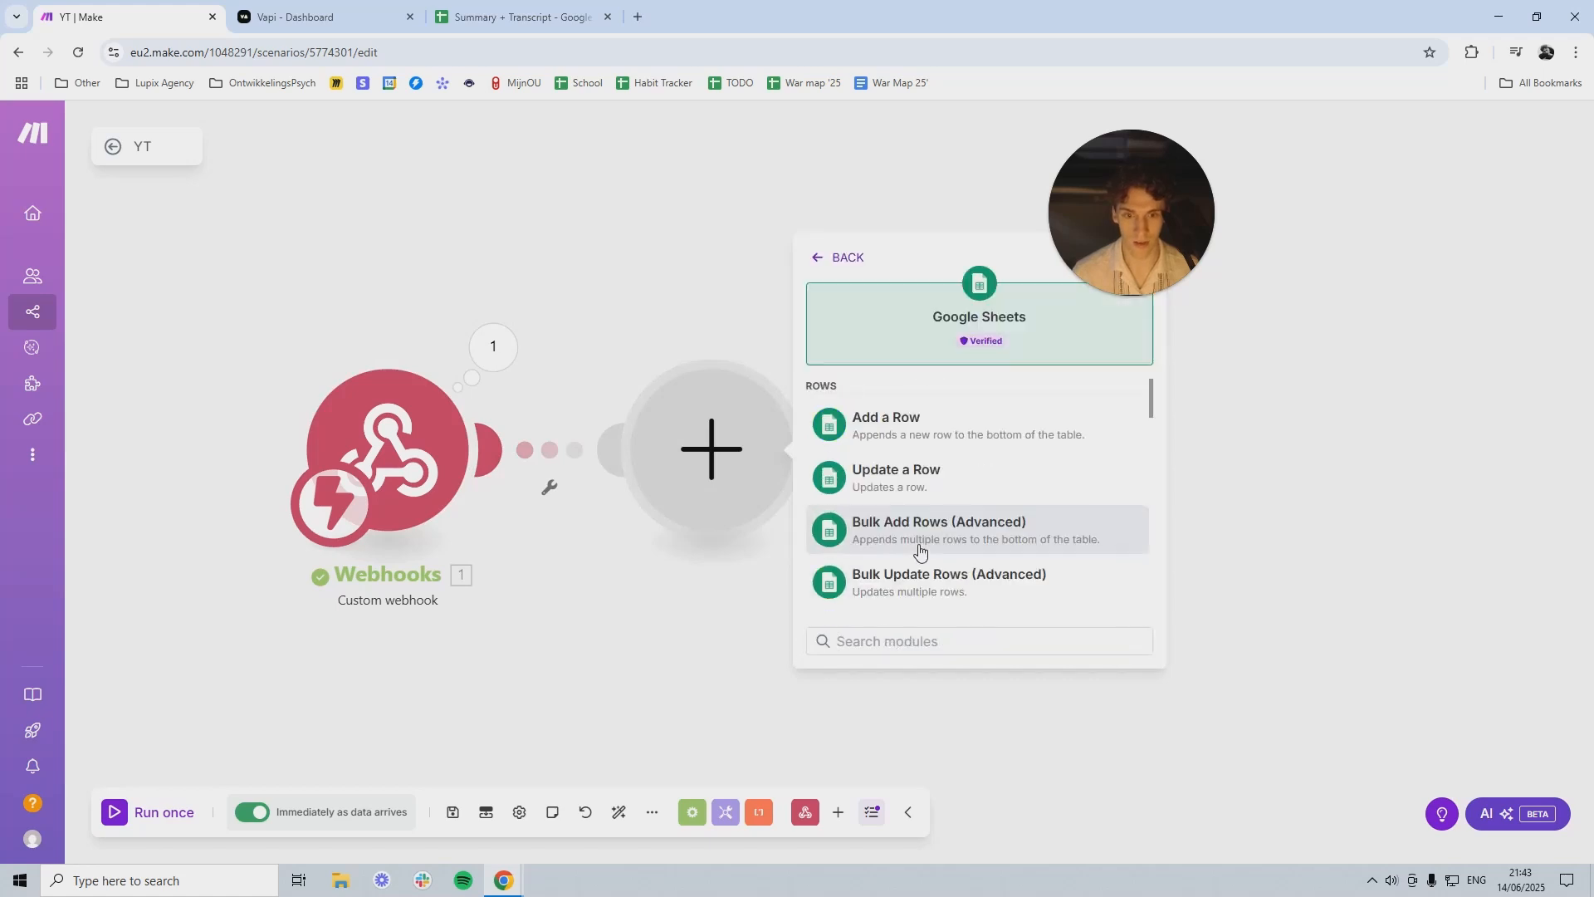
click(902, 429)
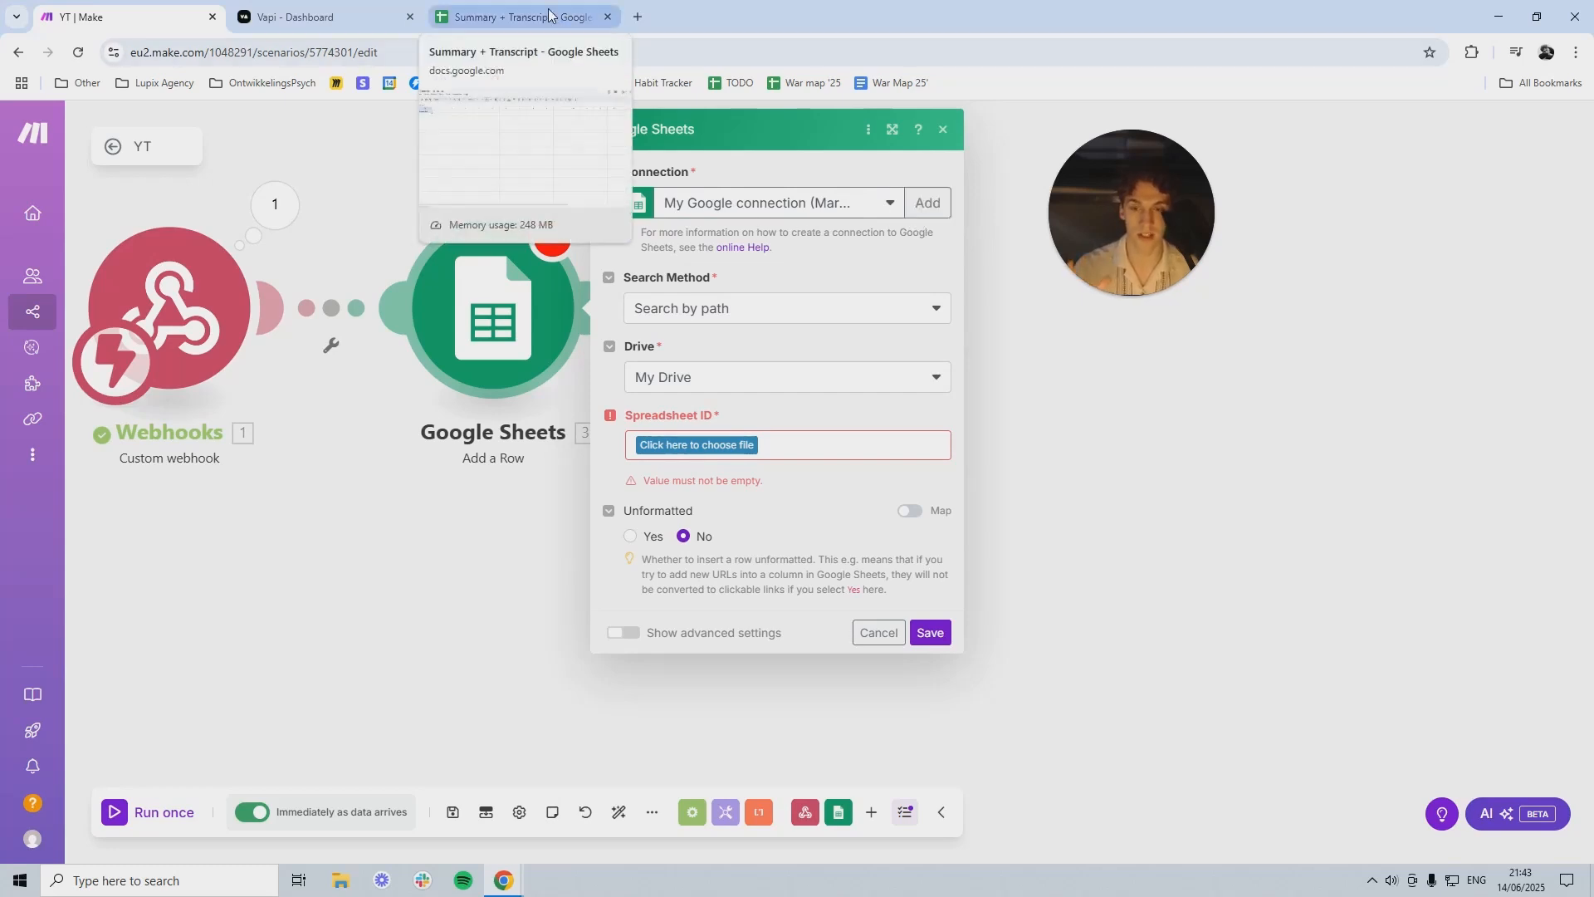
Step: Set the module's spreadsheet to Summary + Transcript with Sheet1 as its sheet, and check the column headers in that spreadsheet
click(740, 453)
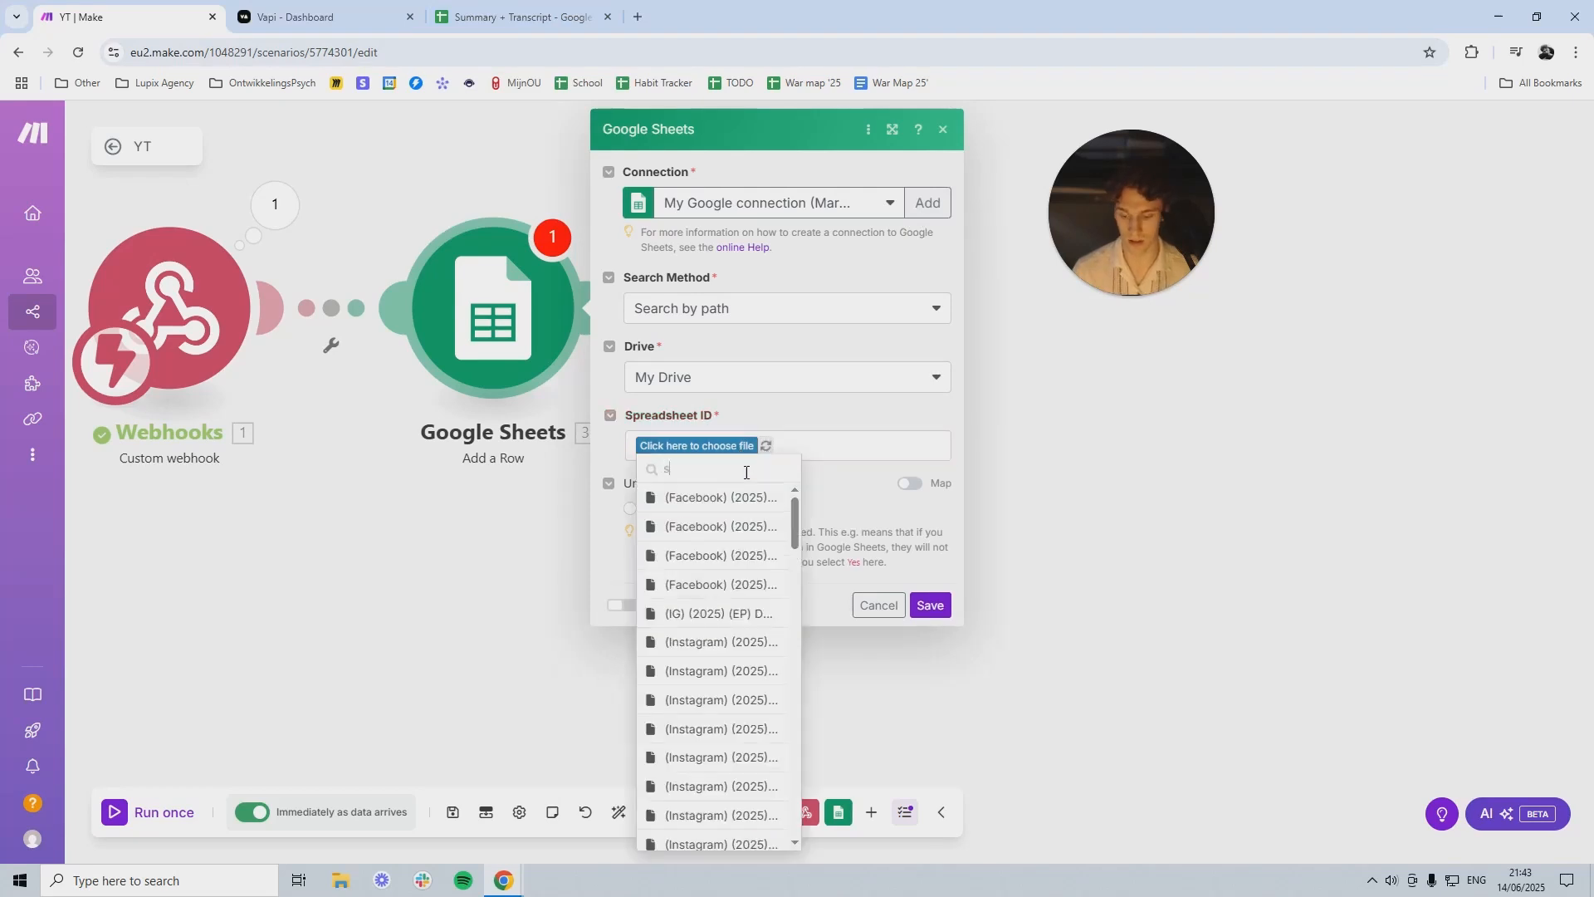
text(summ)
click(718, 498)
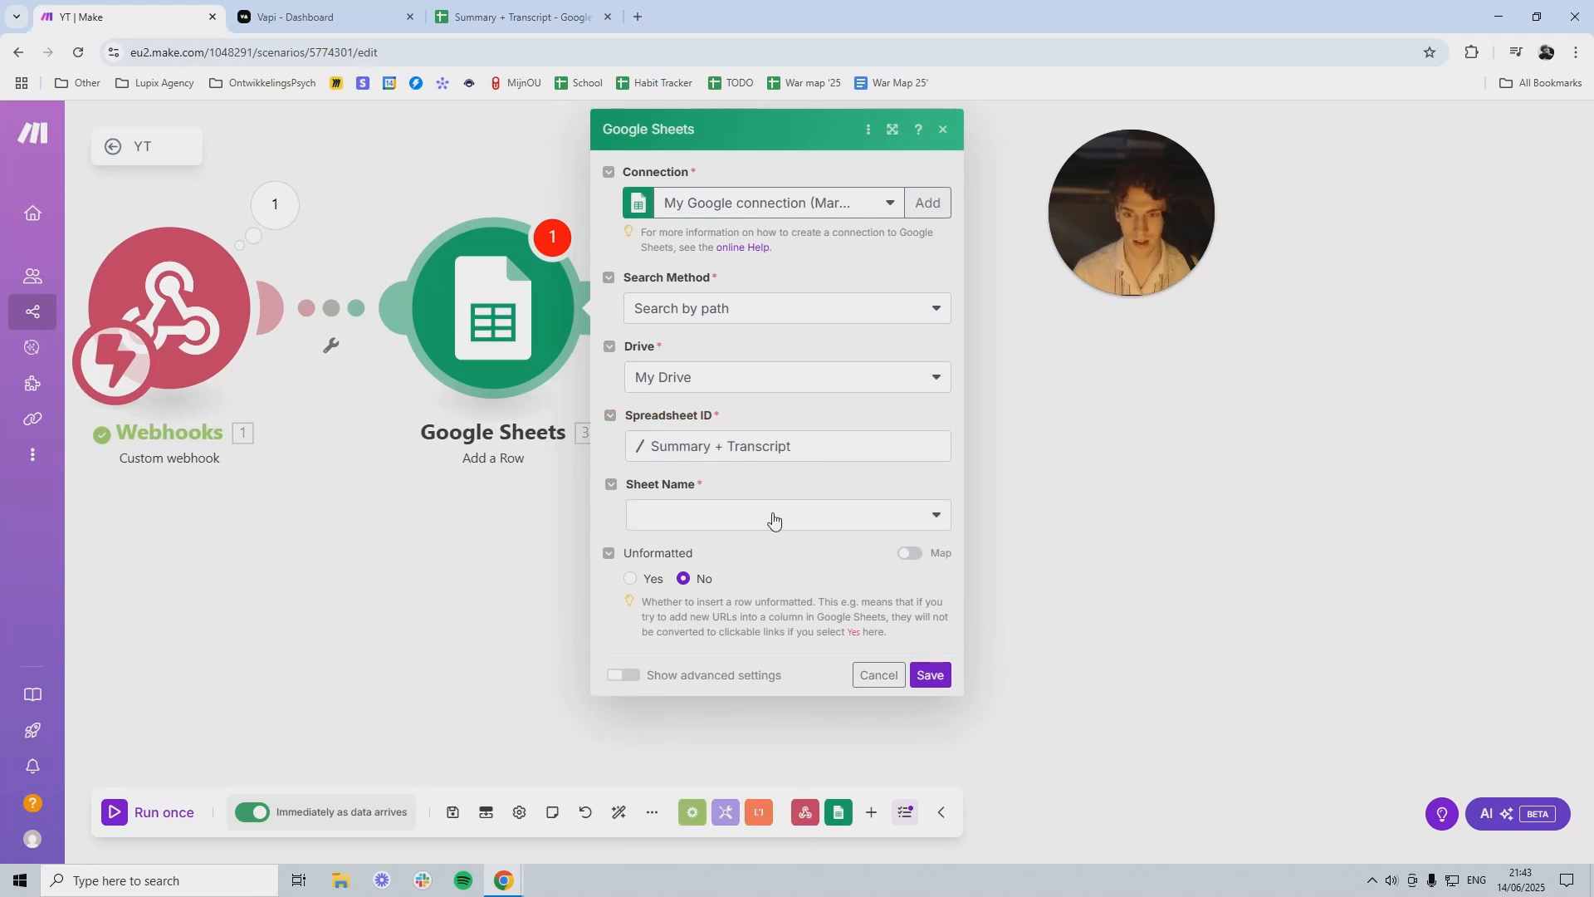
click(768, 522)
click(739, 544)
click(514, 17)
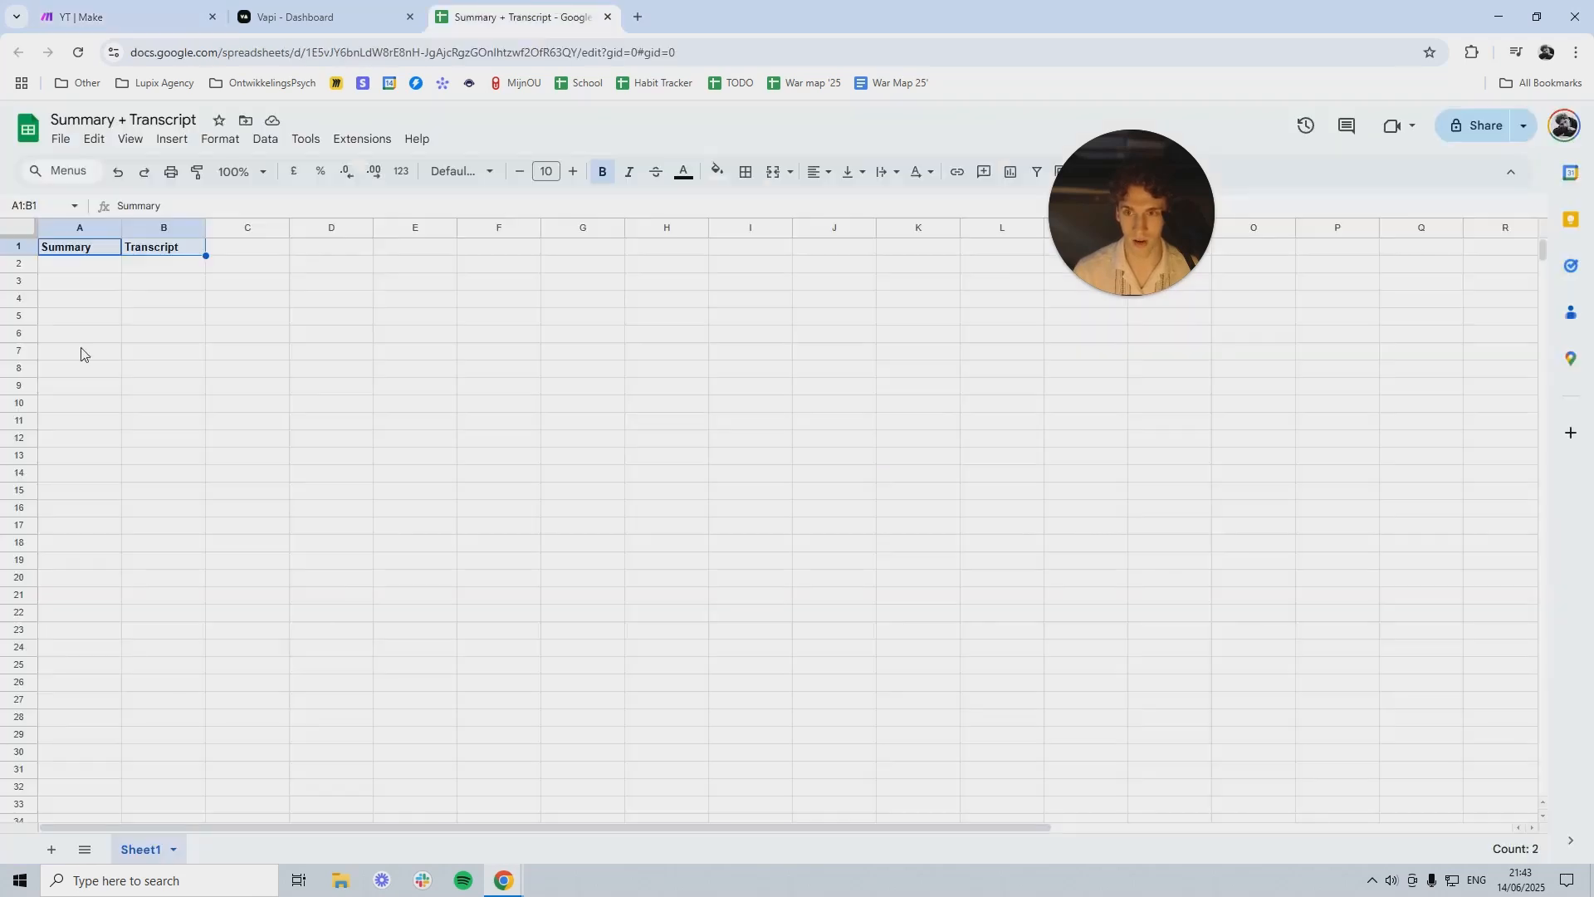
click(59, 7)
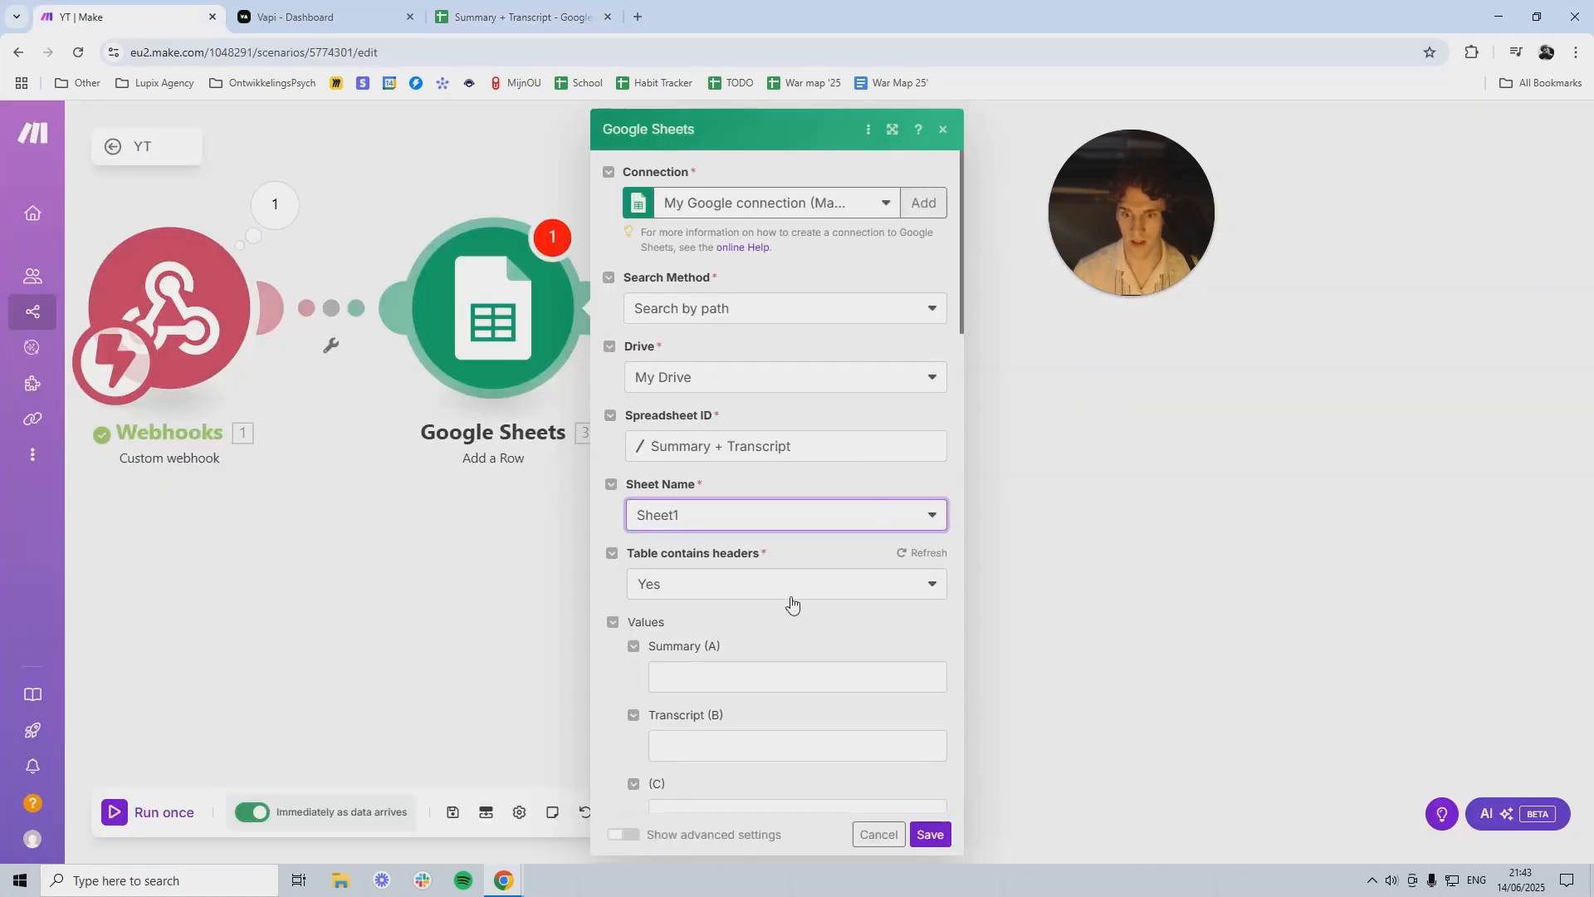
Step: Map the Summary (A) column to the webhook's summary value under message analysis
scroll(781, 597, down, 2)
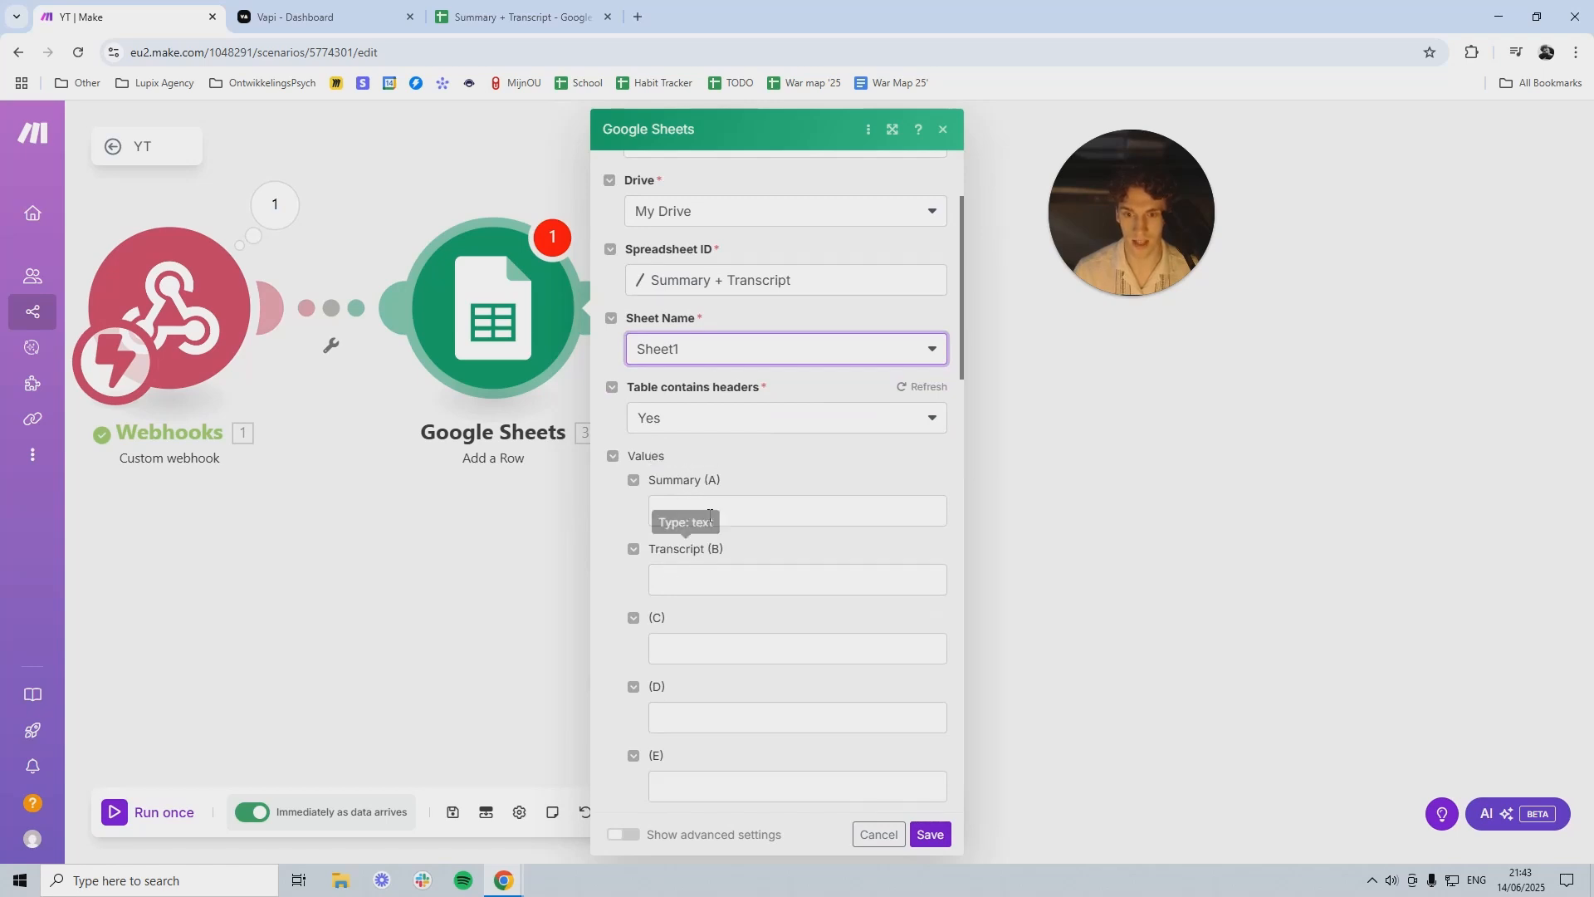
click(709, 514)
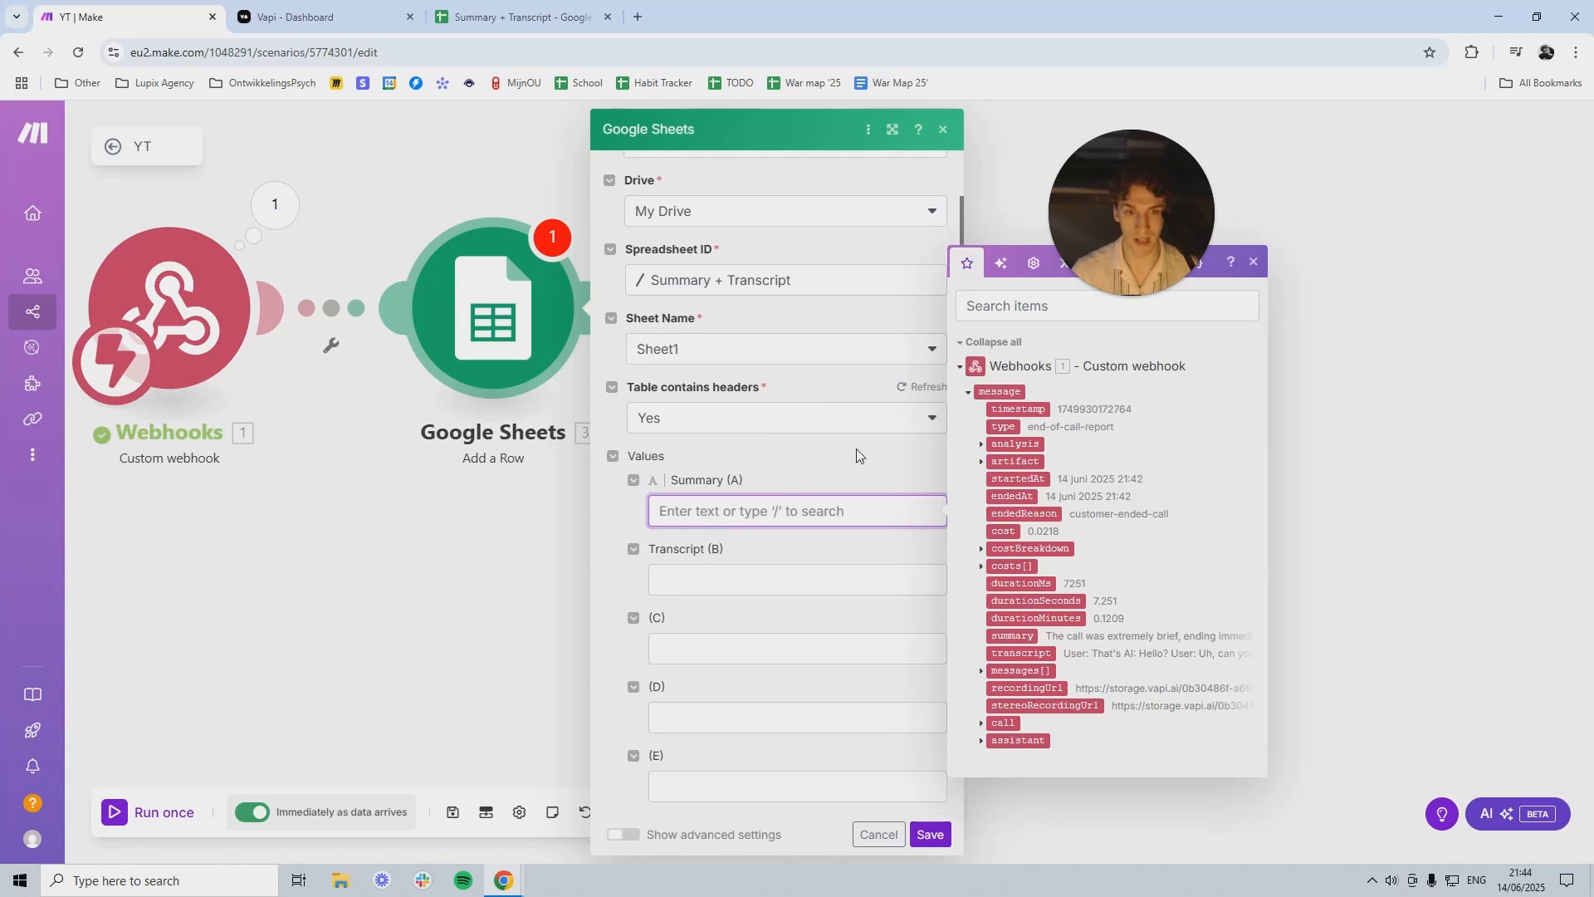
click(1017, 304)
text(summary)
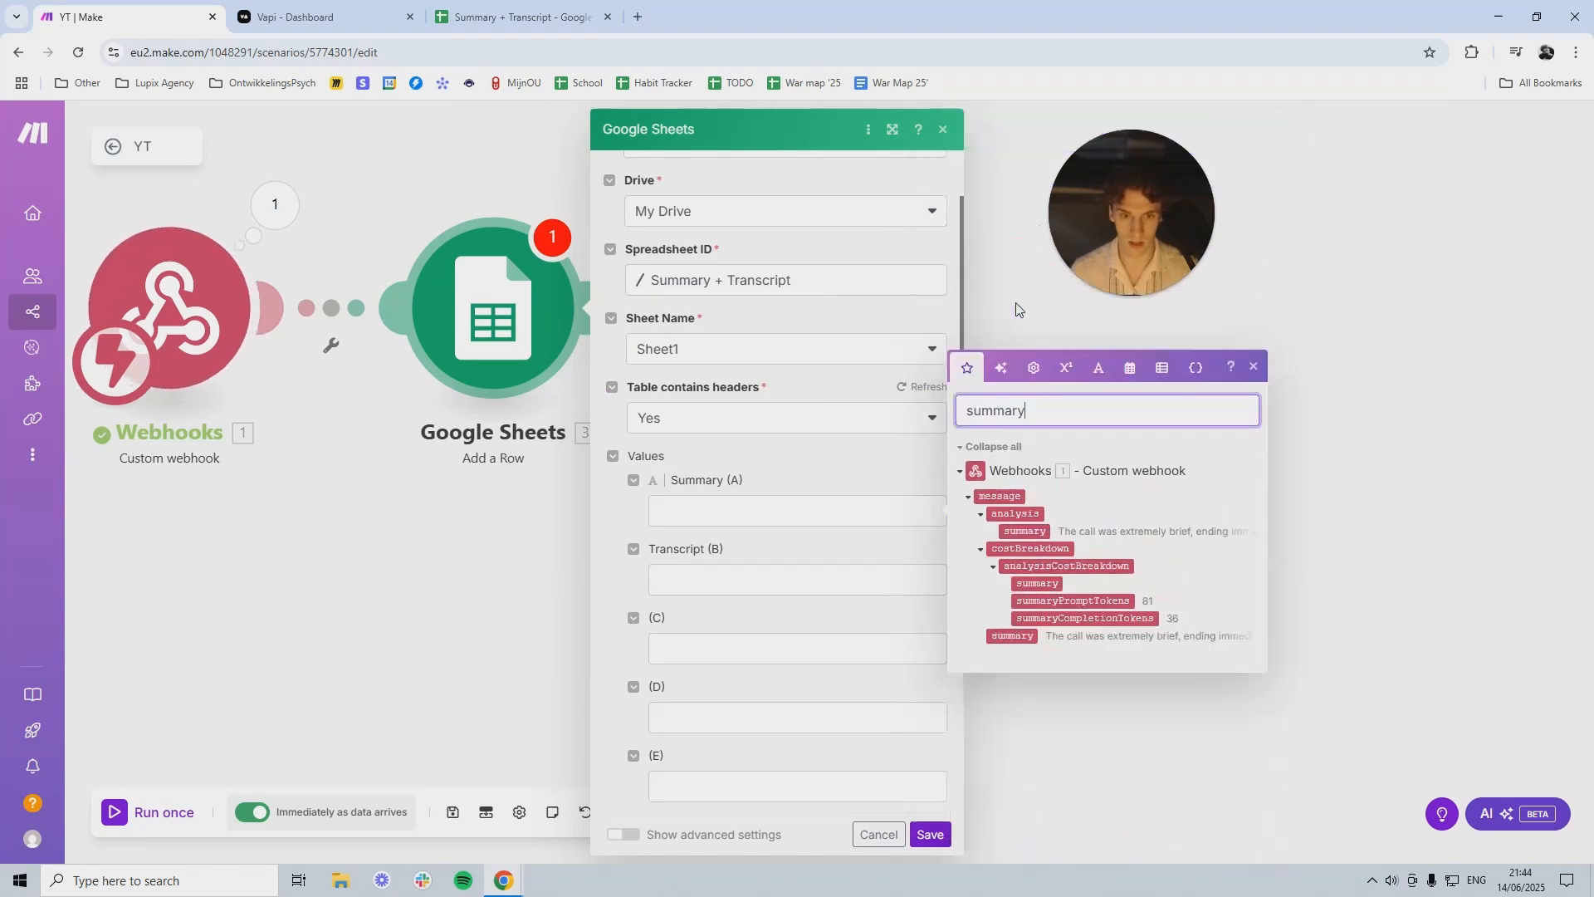
click(1025, 531)
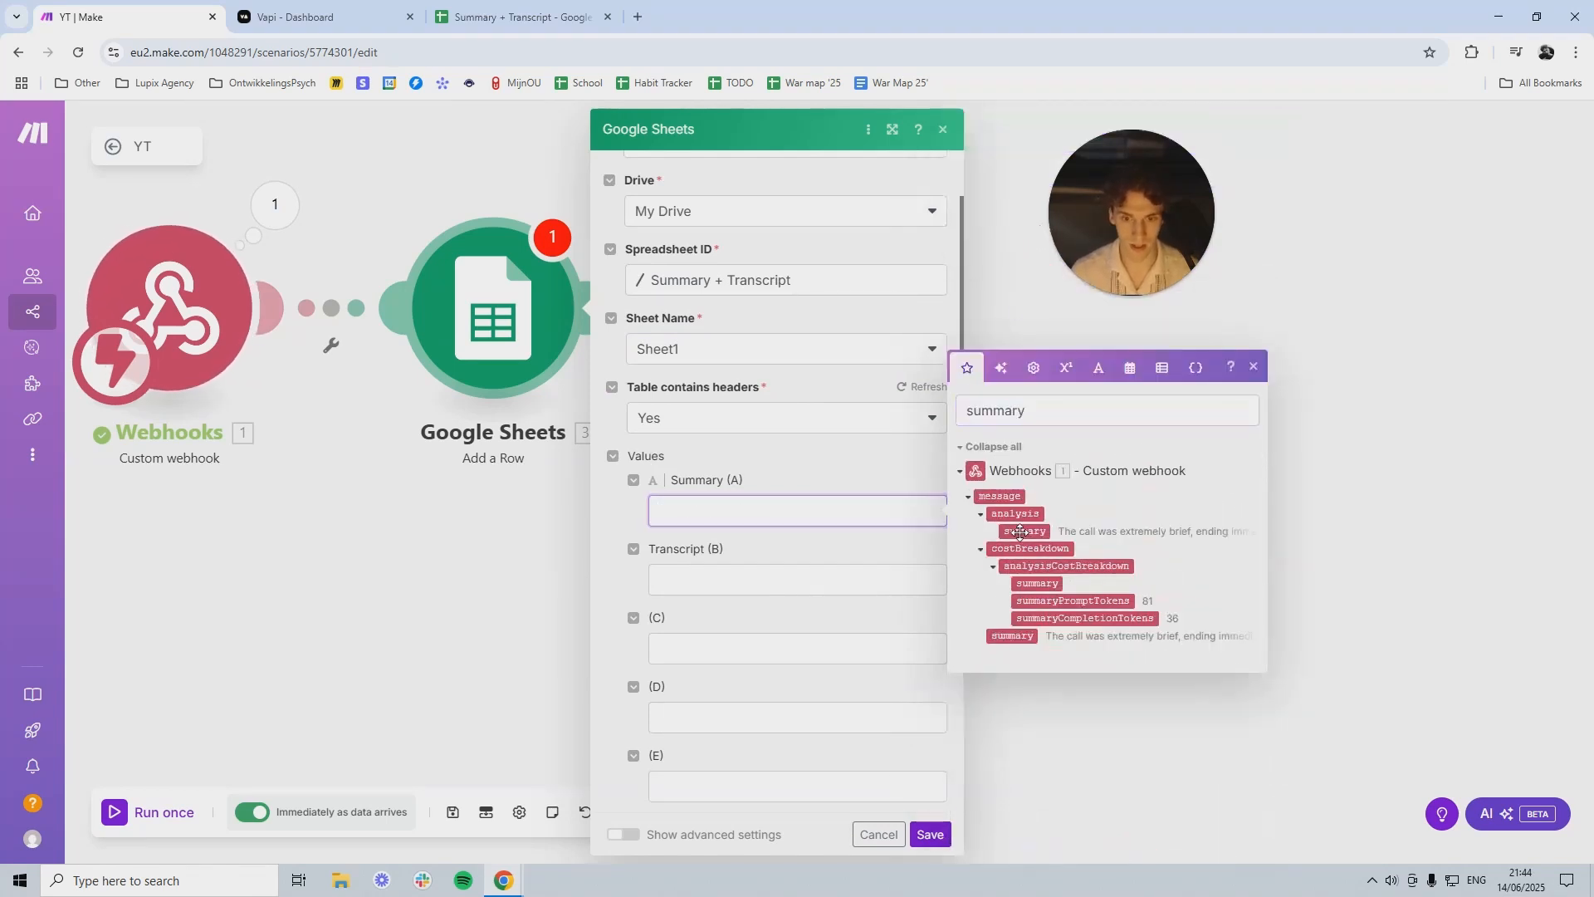
Step: Map the Transcript (B) column to the webhook message's own transcript value, and save the module and the scenario
click(757, 573)
double_click(969, 480)
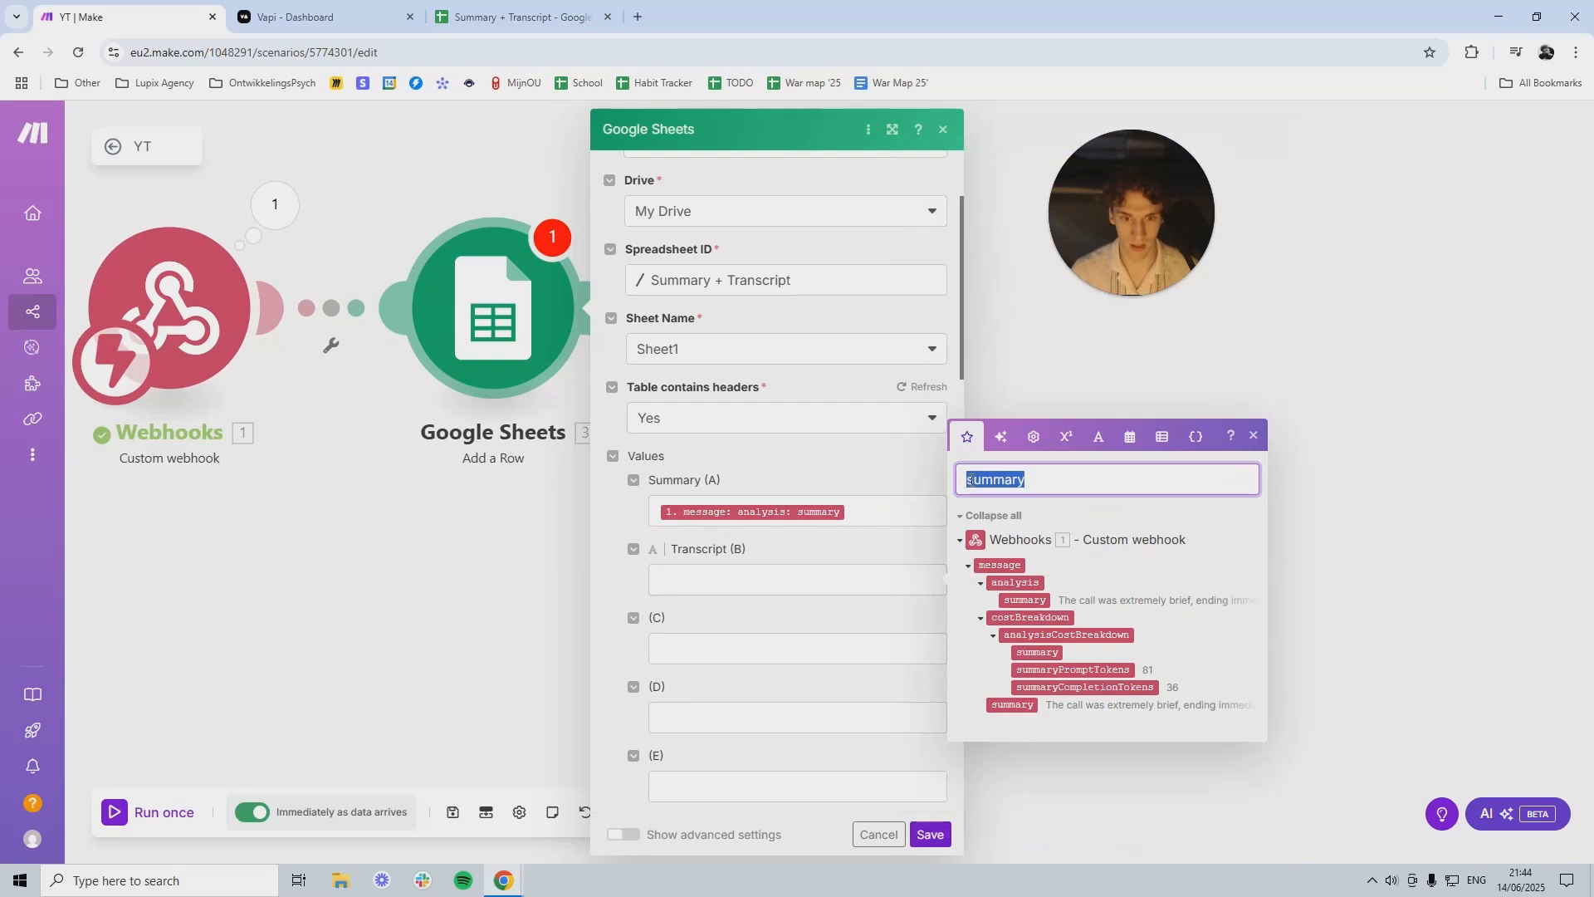
key(BackSpace)
text(transcri)
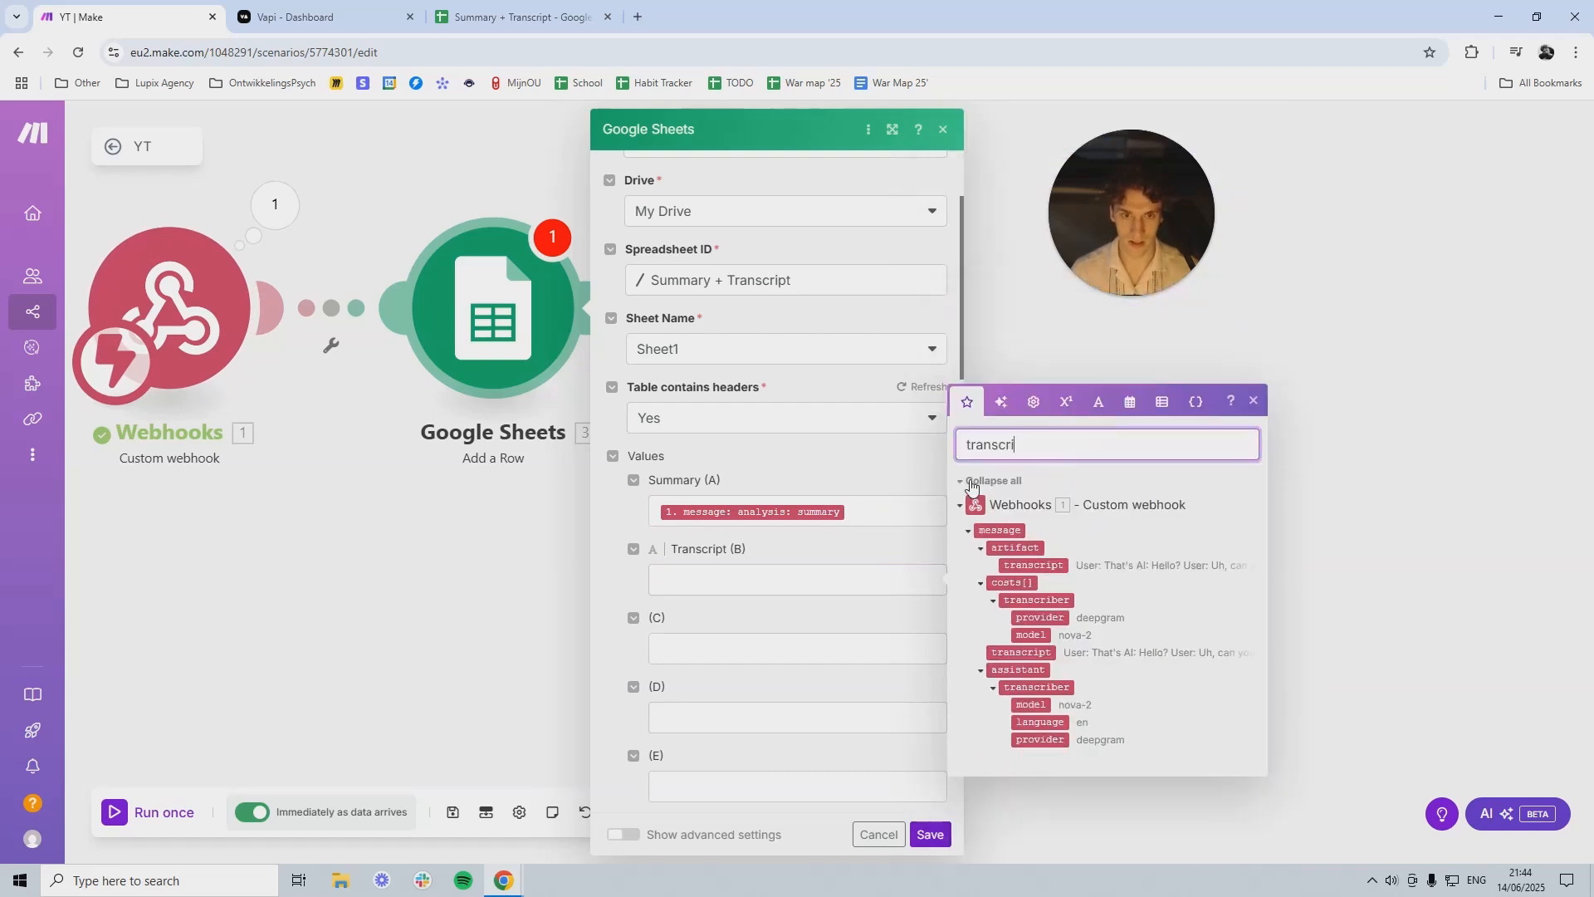
text(pt)
click(1011, 661)
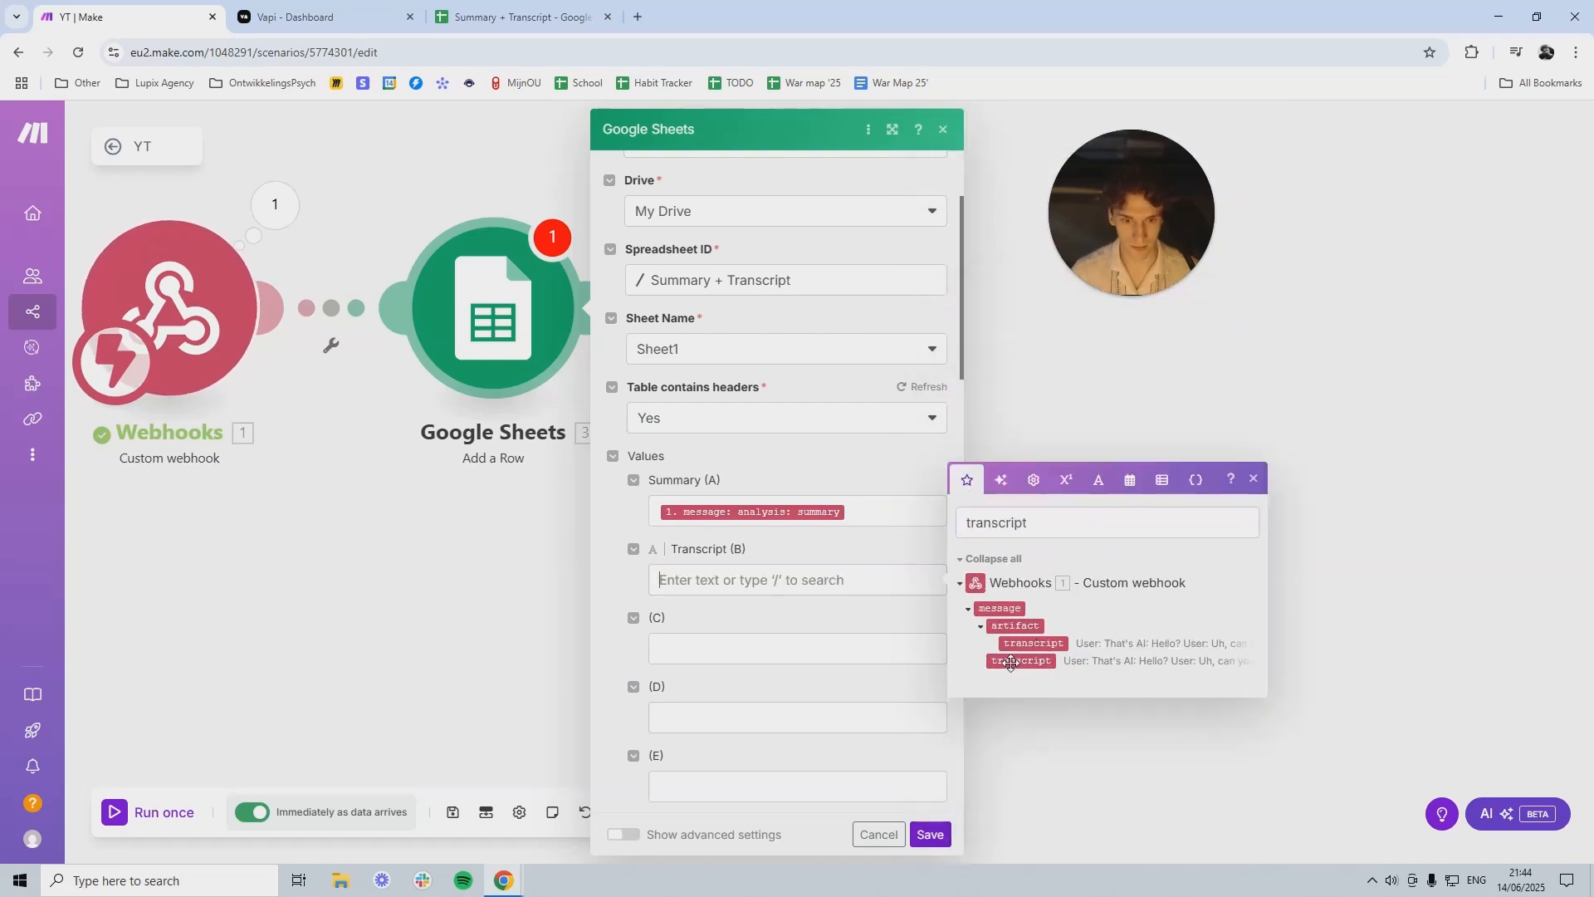
click(931, 835)
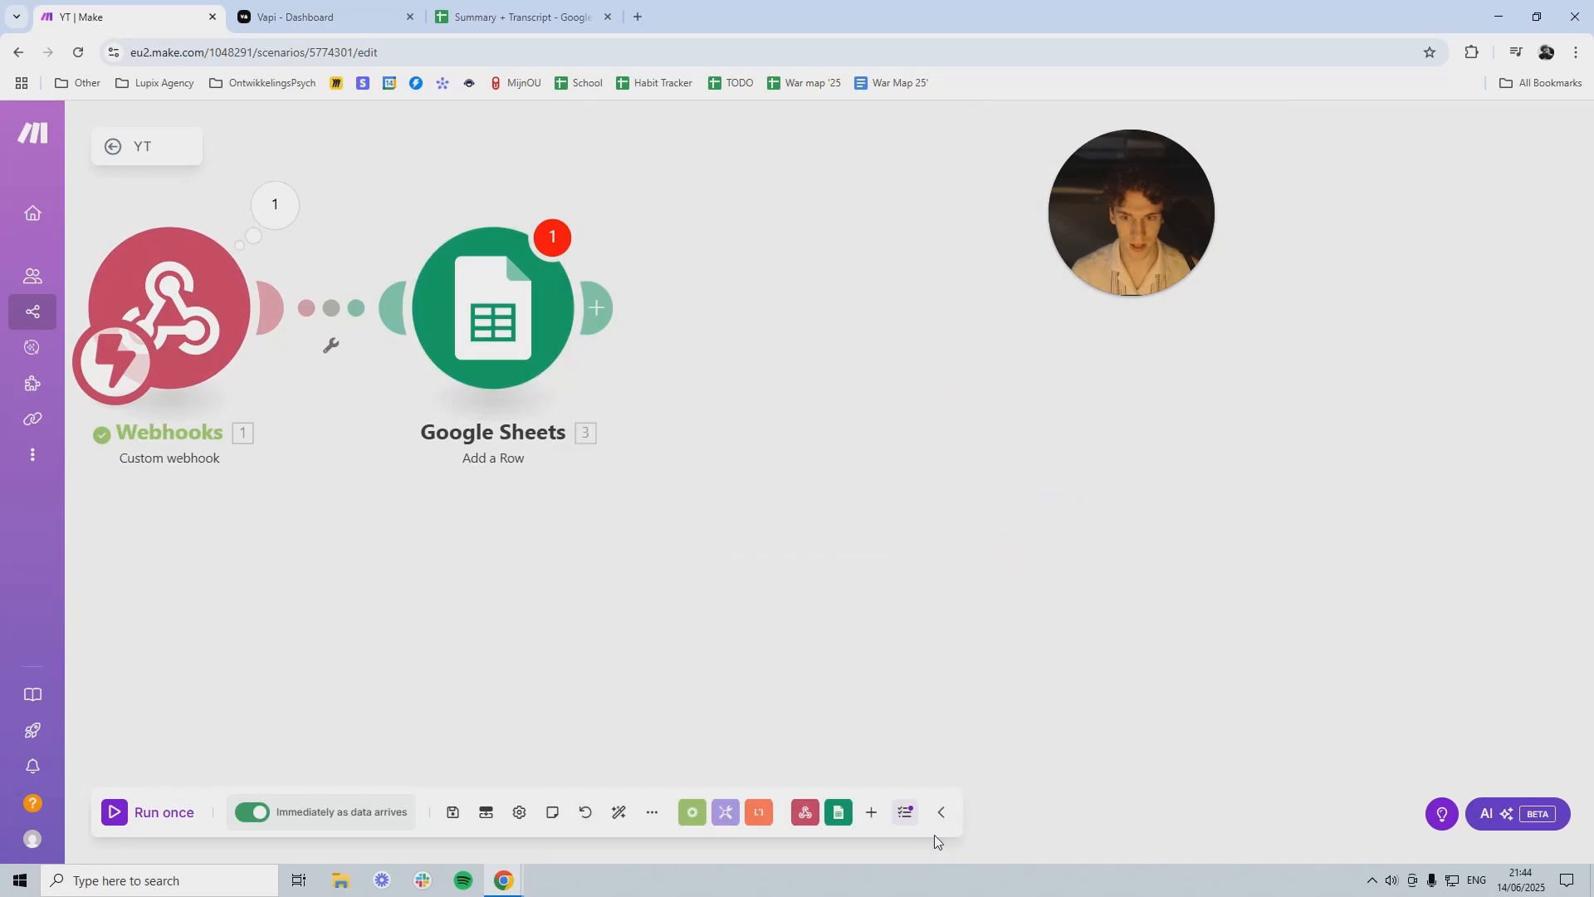
click(452, 812)
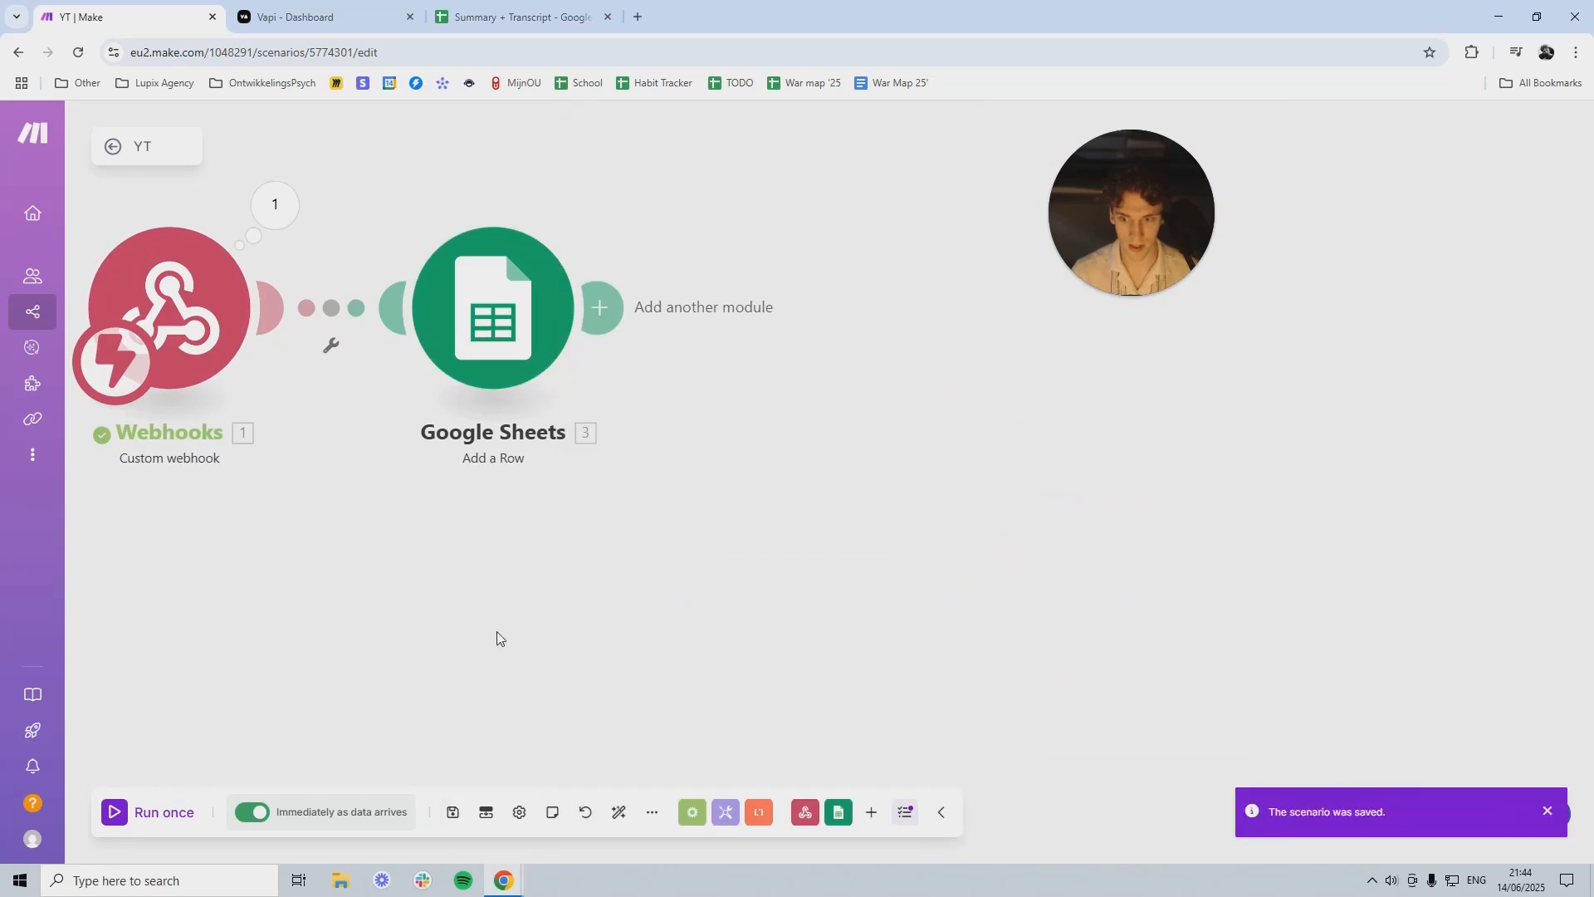
Step: Run only the Google Sheets module with the test value 2 for both summary and transcript
right_click(498, 356)
click(579, 395)
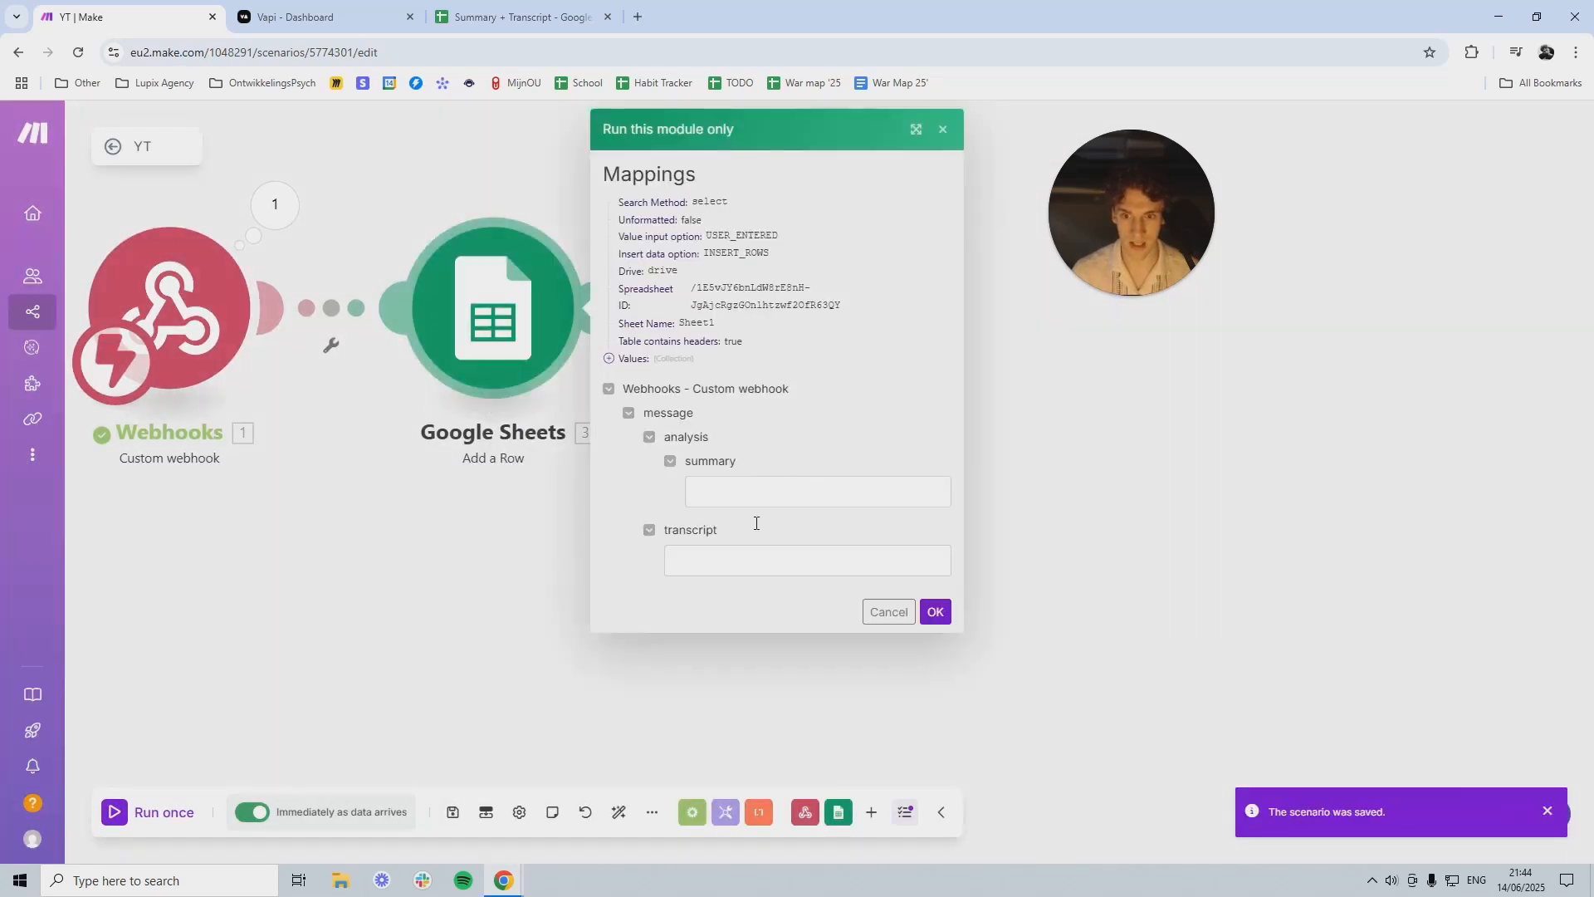
click(730, 492)
text(2)
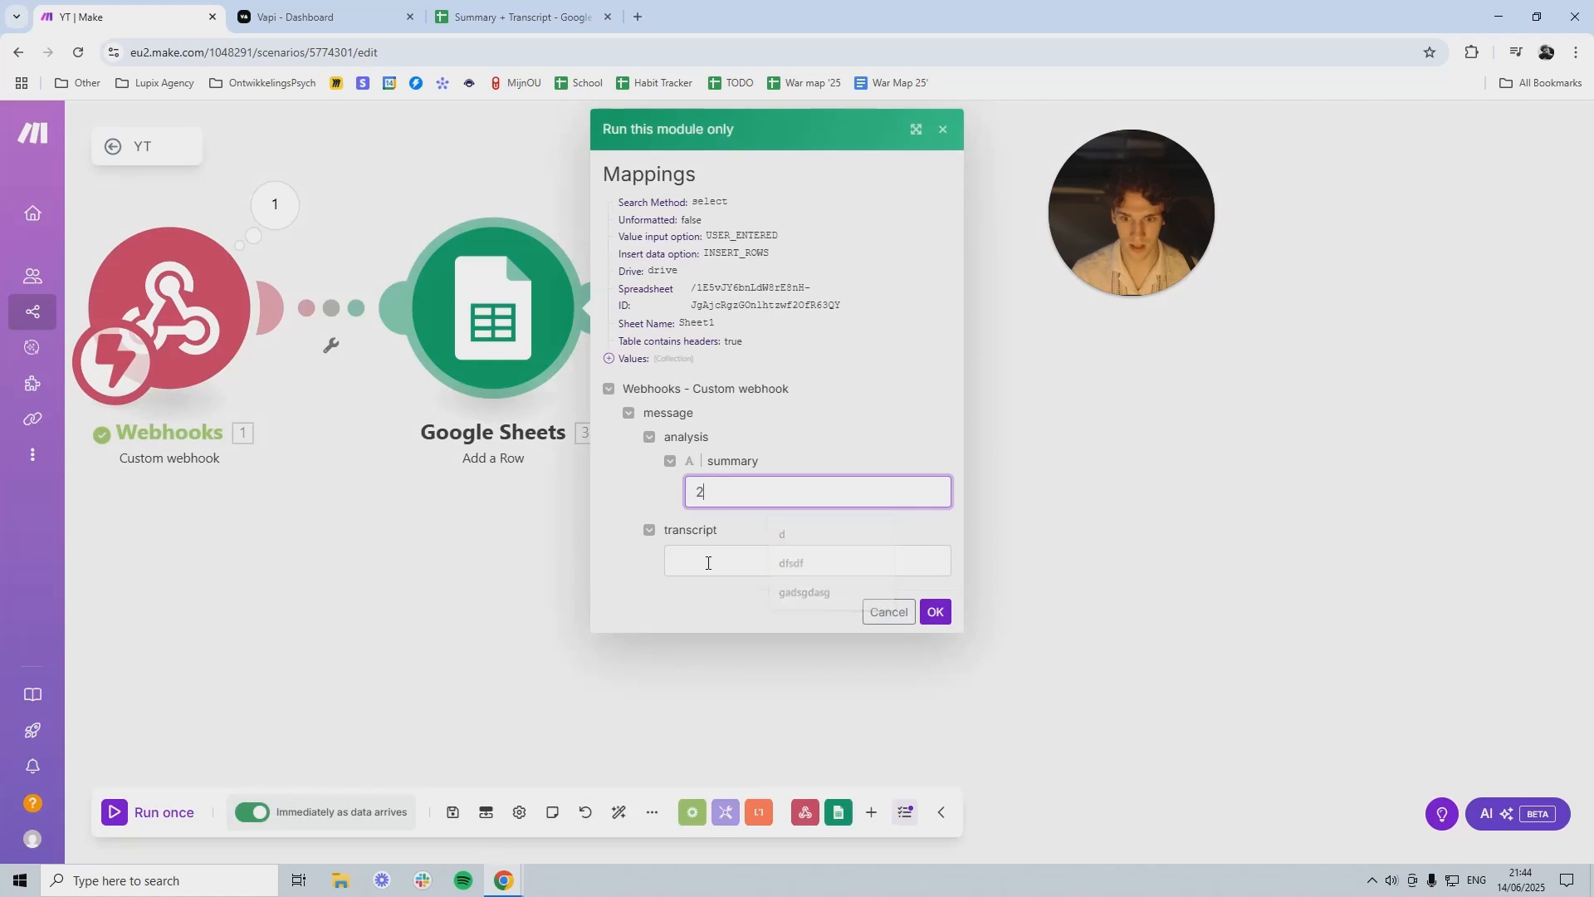
click(712, 562)
text(2)
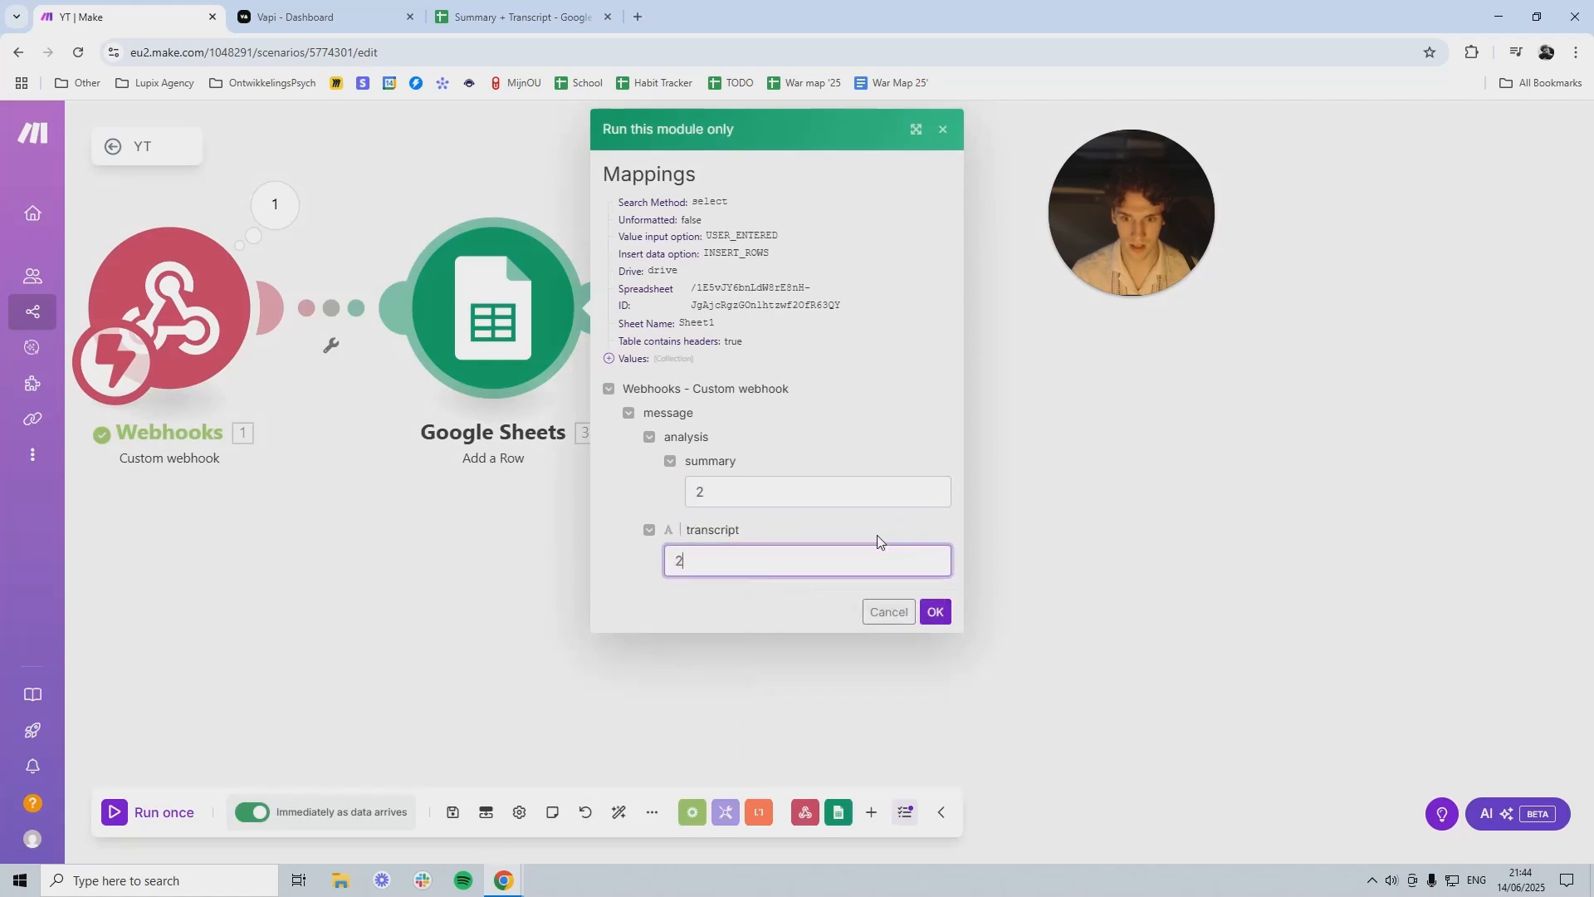
click(934, 612)
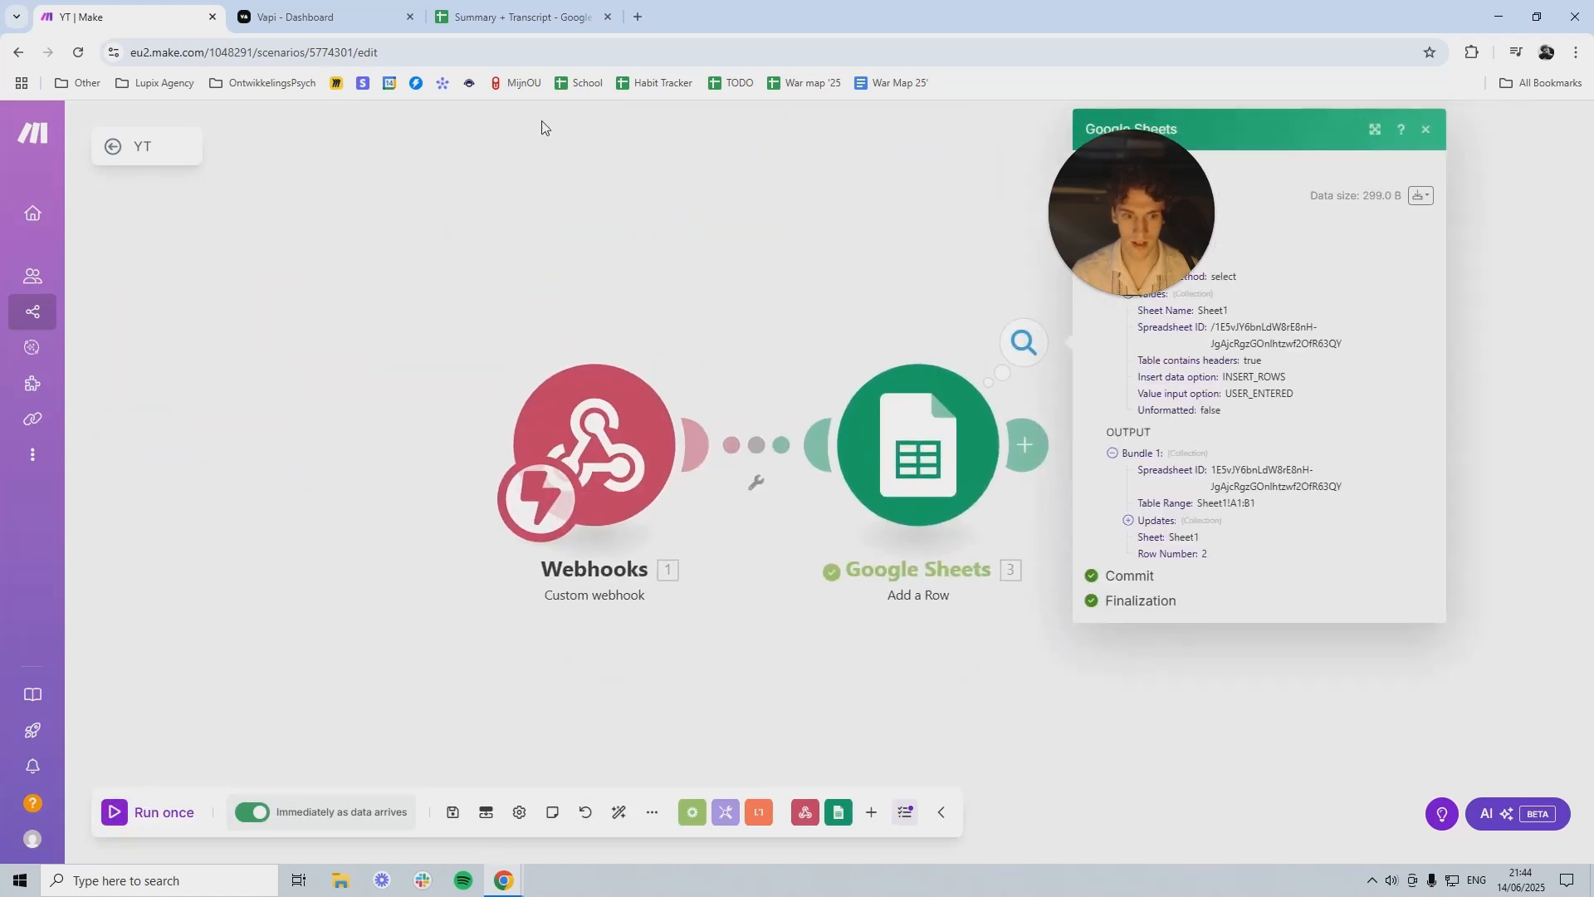
Step: Switch to the Summary + Transcript spreadsheet and delete the test values from cells A2:B2
click(455, 17)
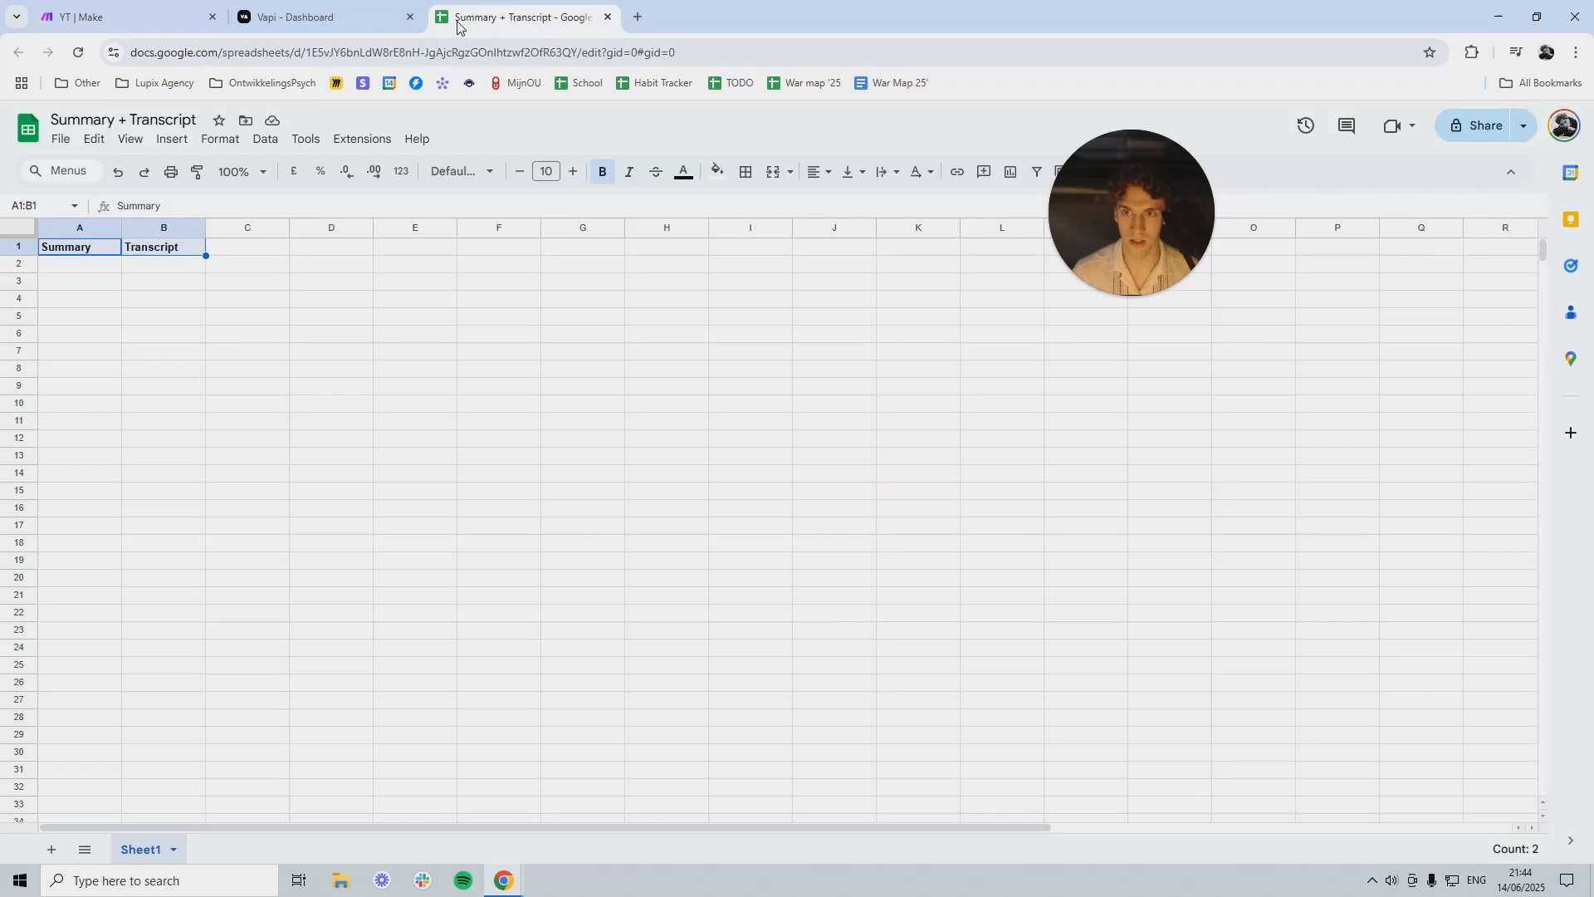
click(311, 300)
drag(112, 264, 167, 271)
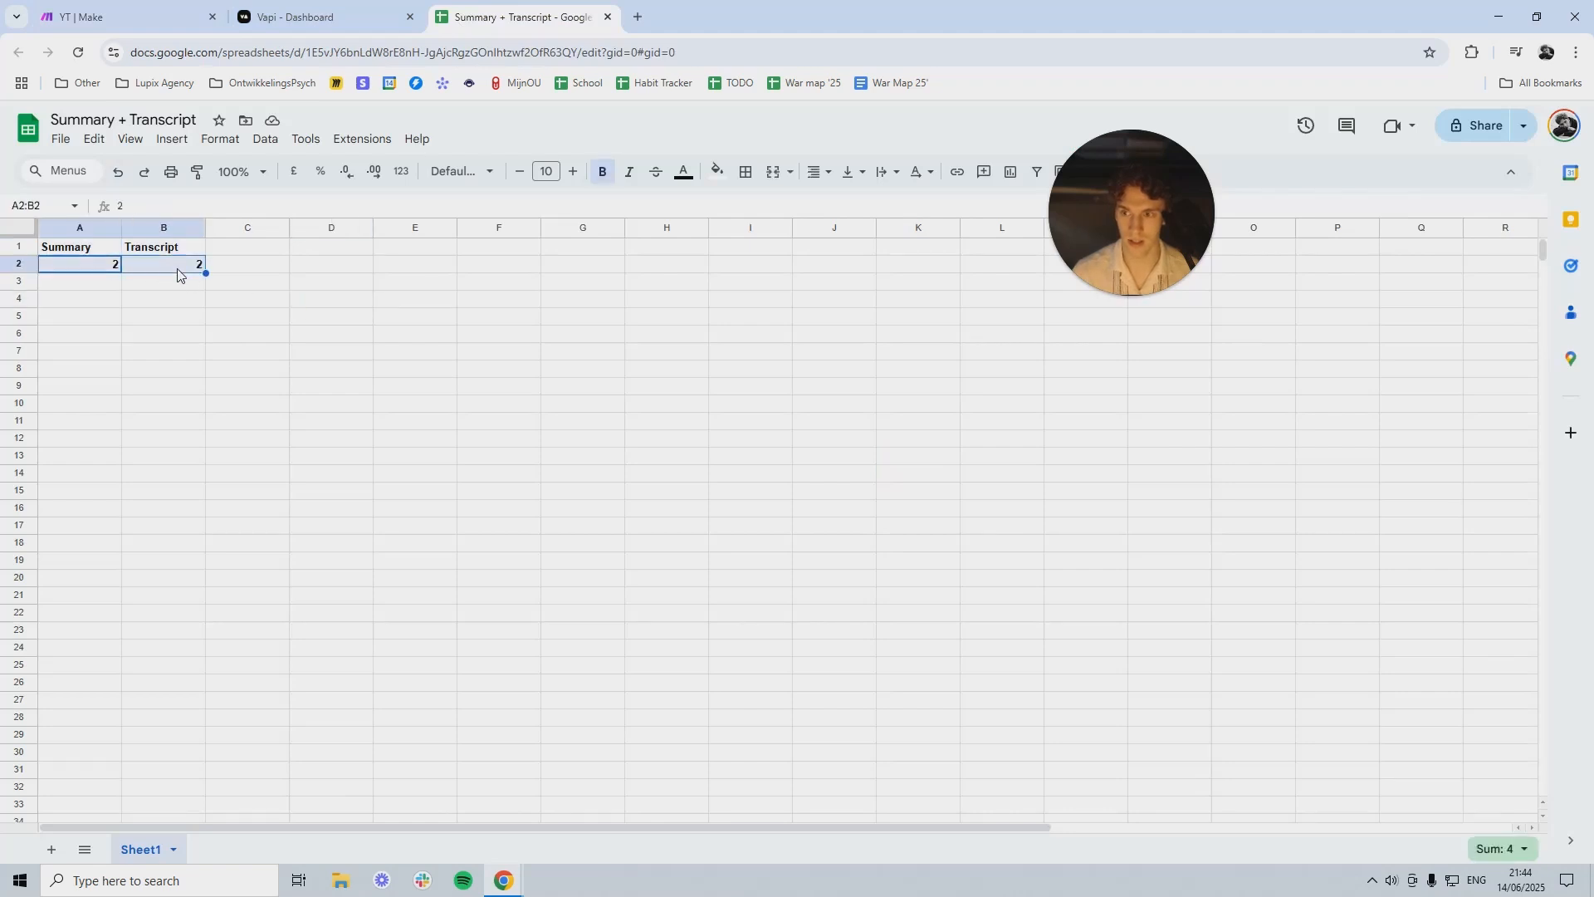
key(Delete)
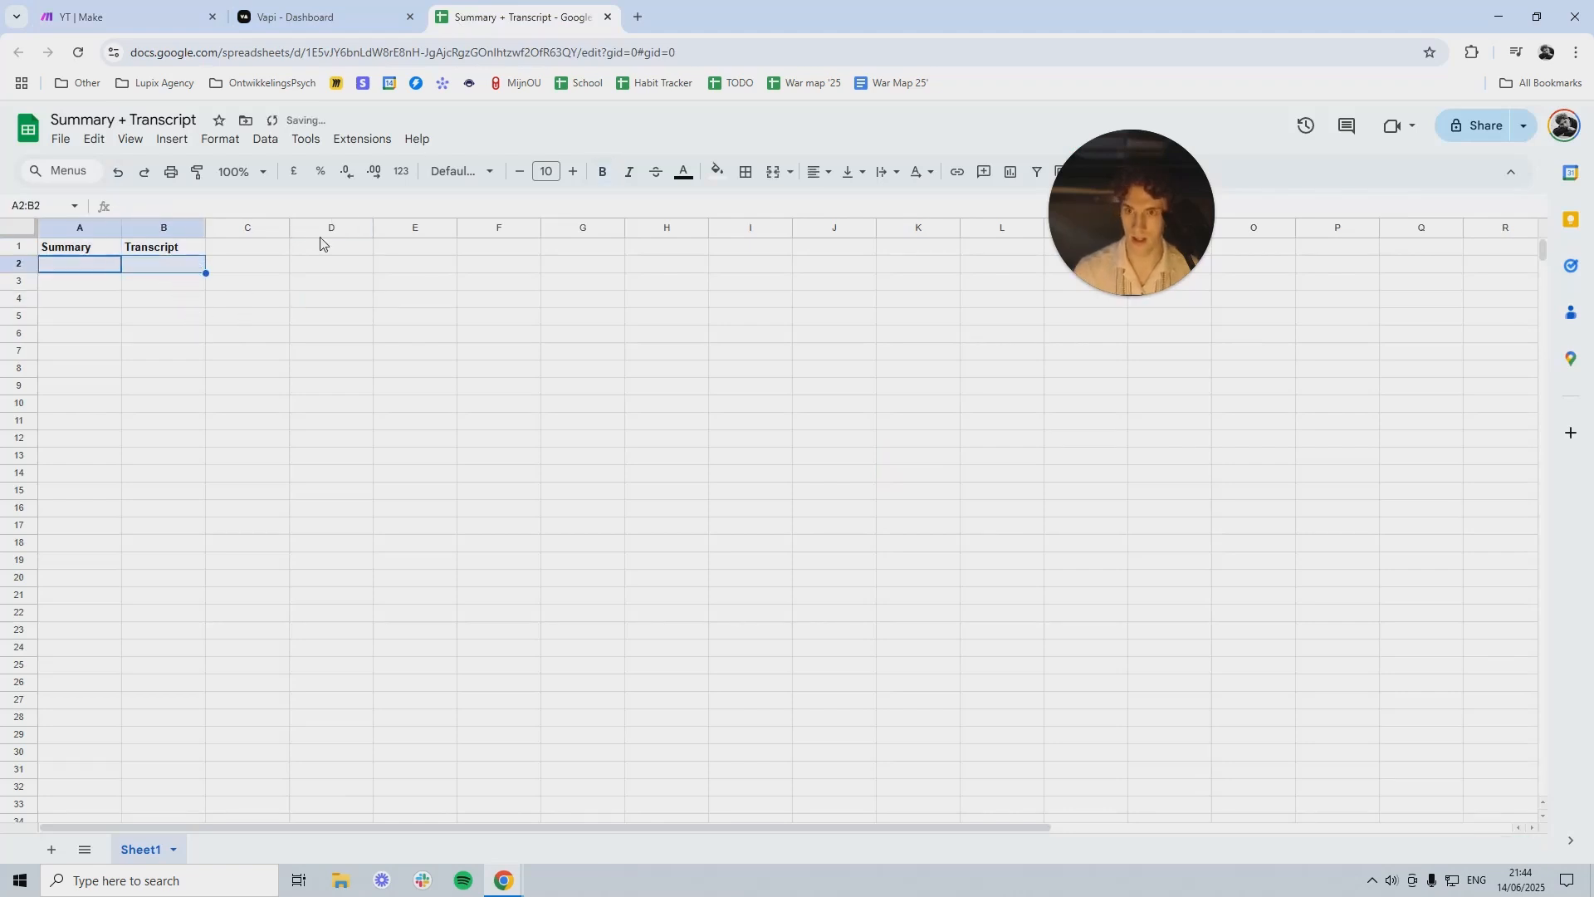
Step: Close the ended call's live transcript in Vapi, and run the YT scenario once in Make
click(304, 16)
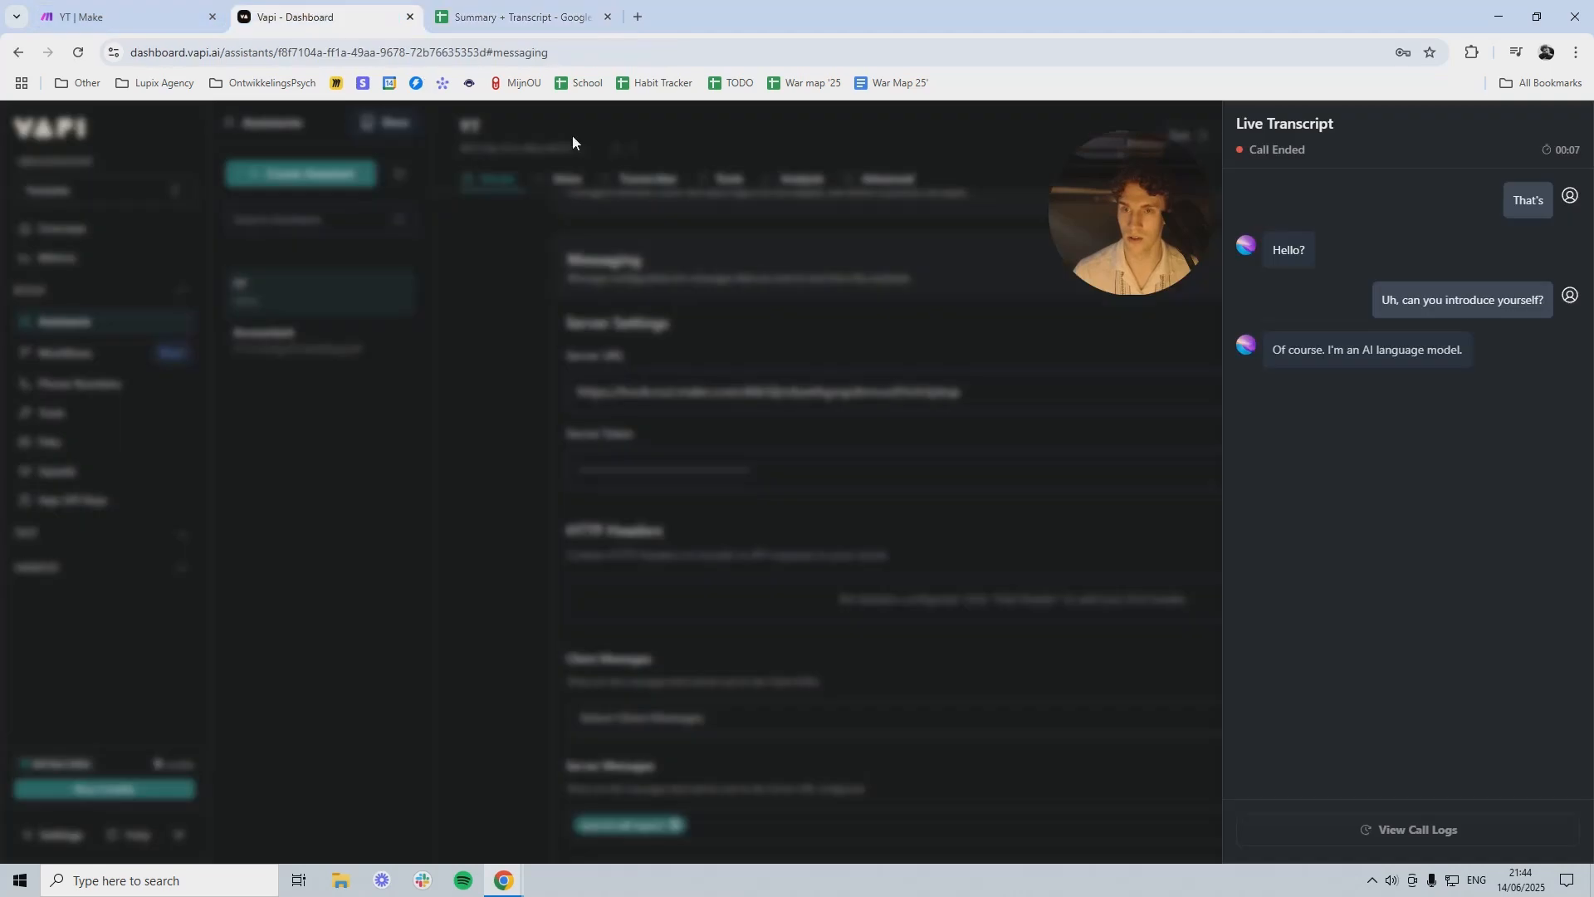
click(571, 135)
click(139, 10)
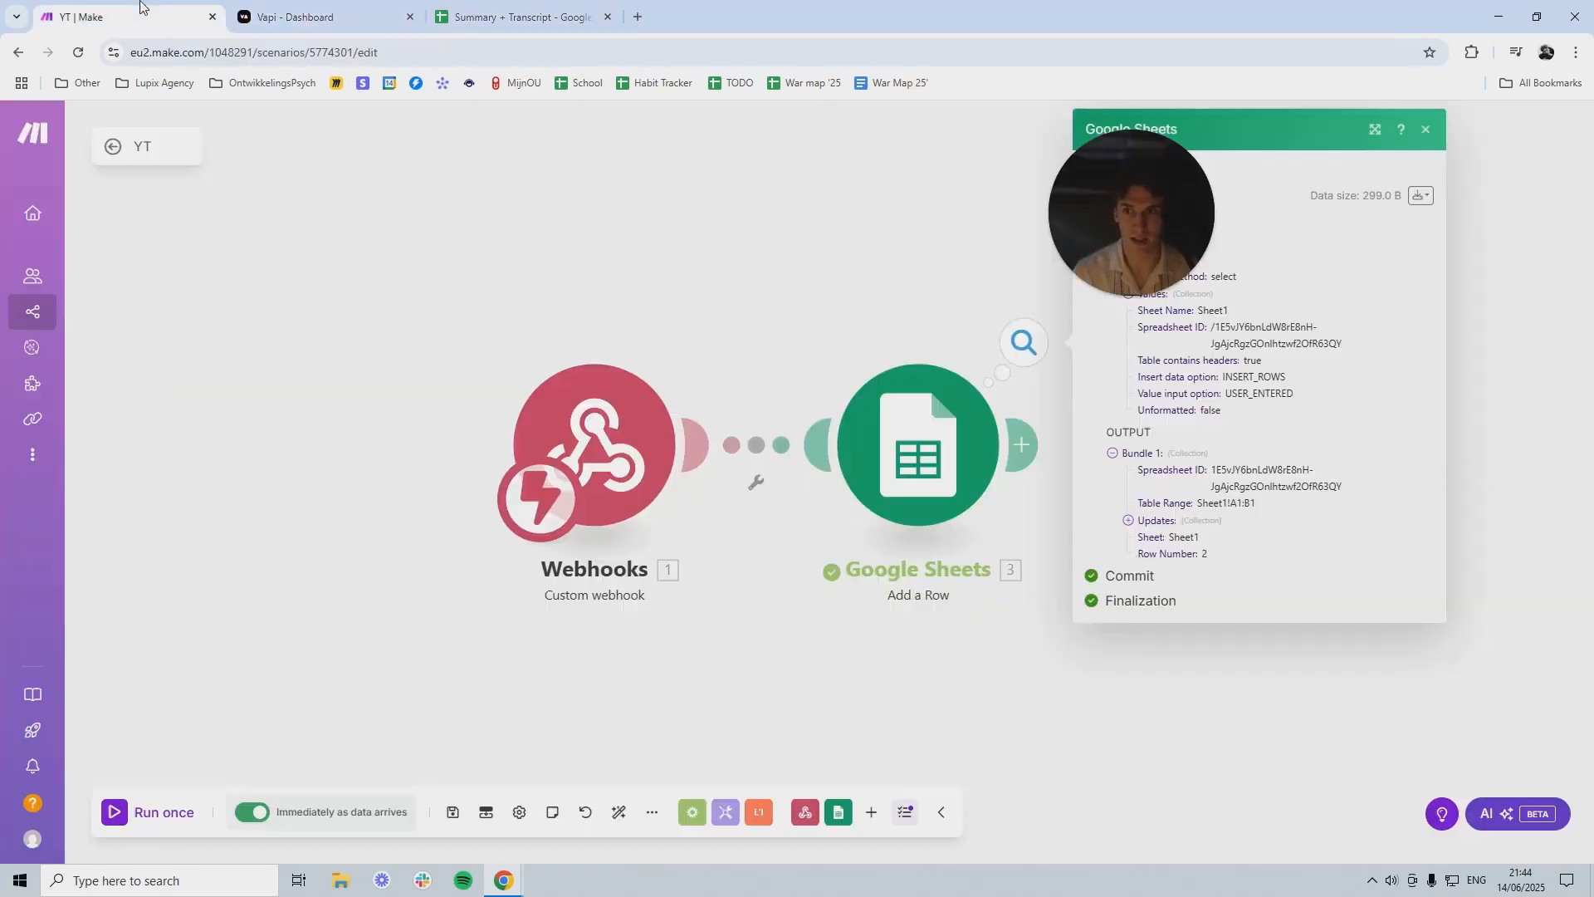
click(277, 308)
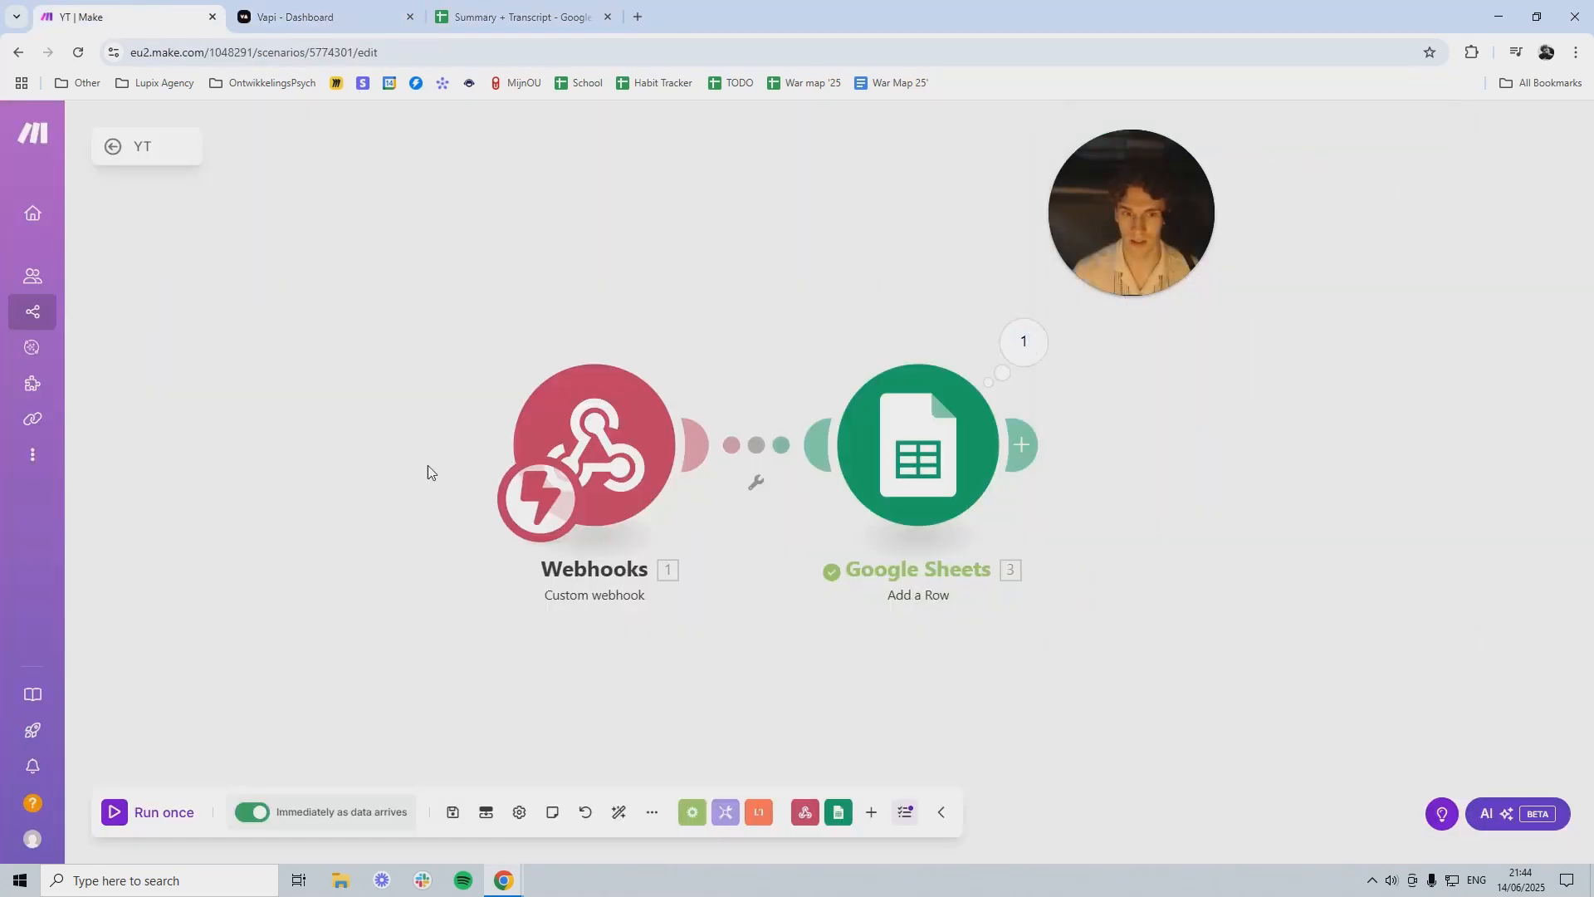
click(142, 821)
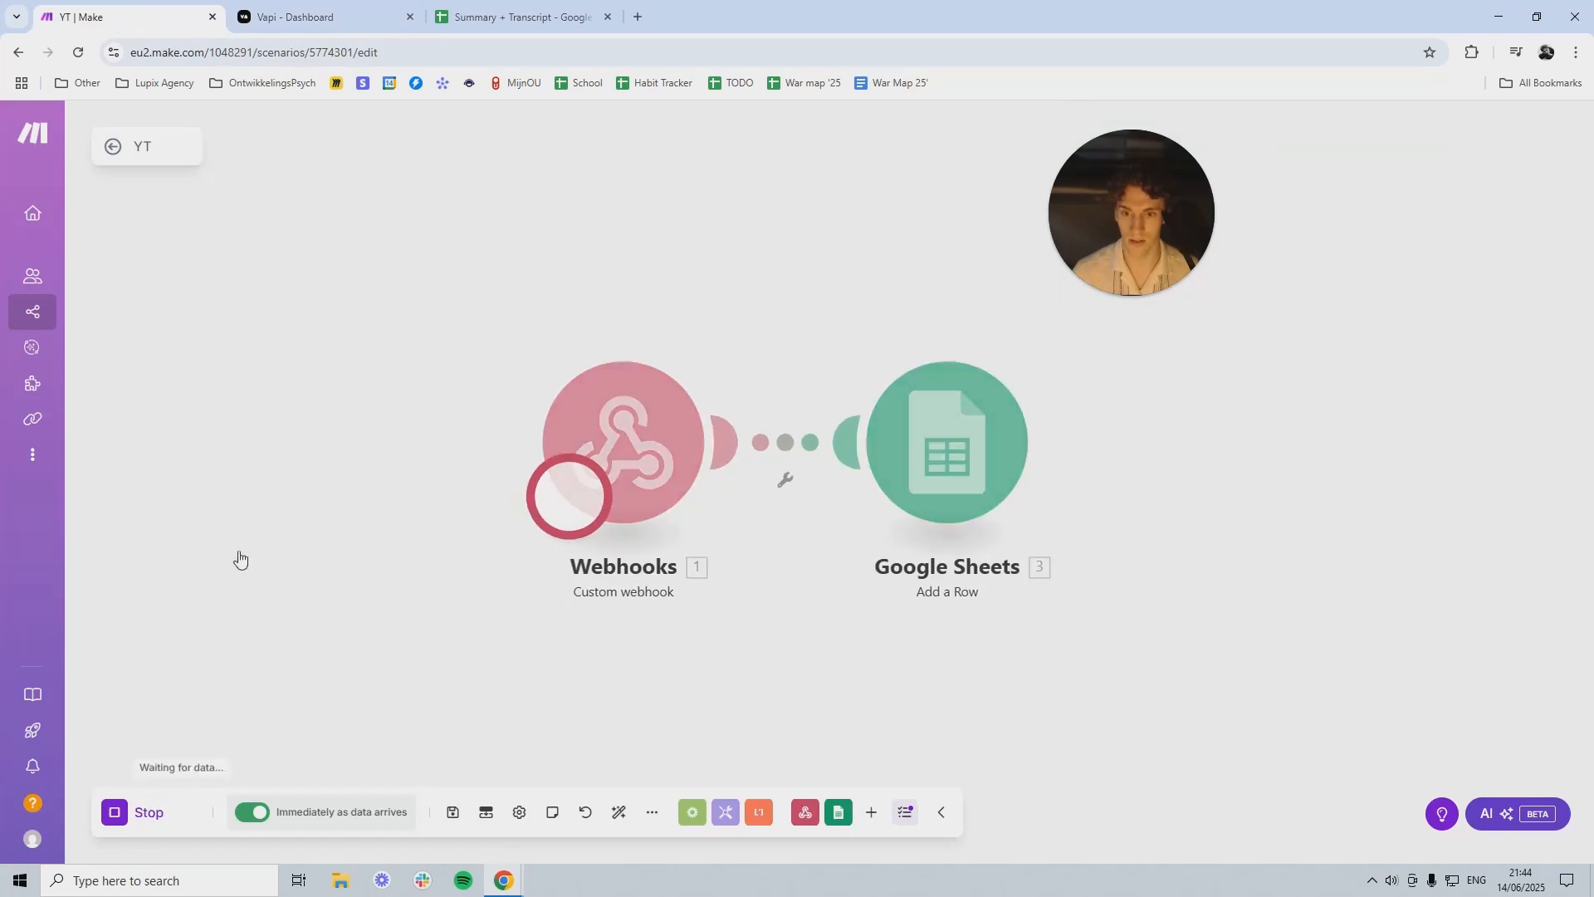
Step: Switch to Vapi, hold a short test call asking the YT assistant to introduce itself, and end the call
click(298, 16)
click(1402, 133)
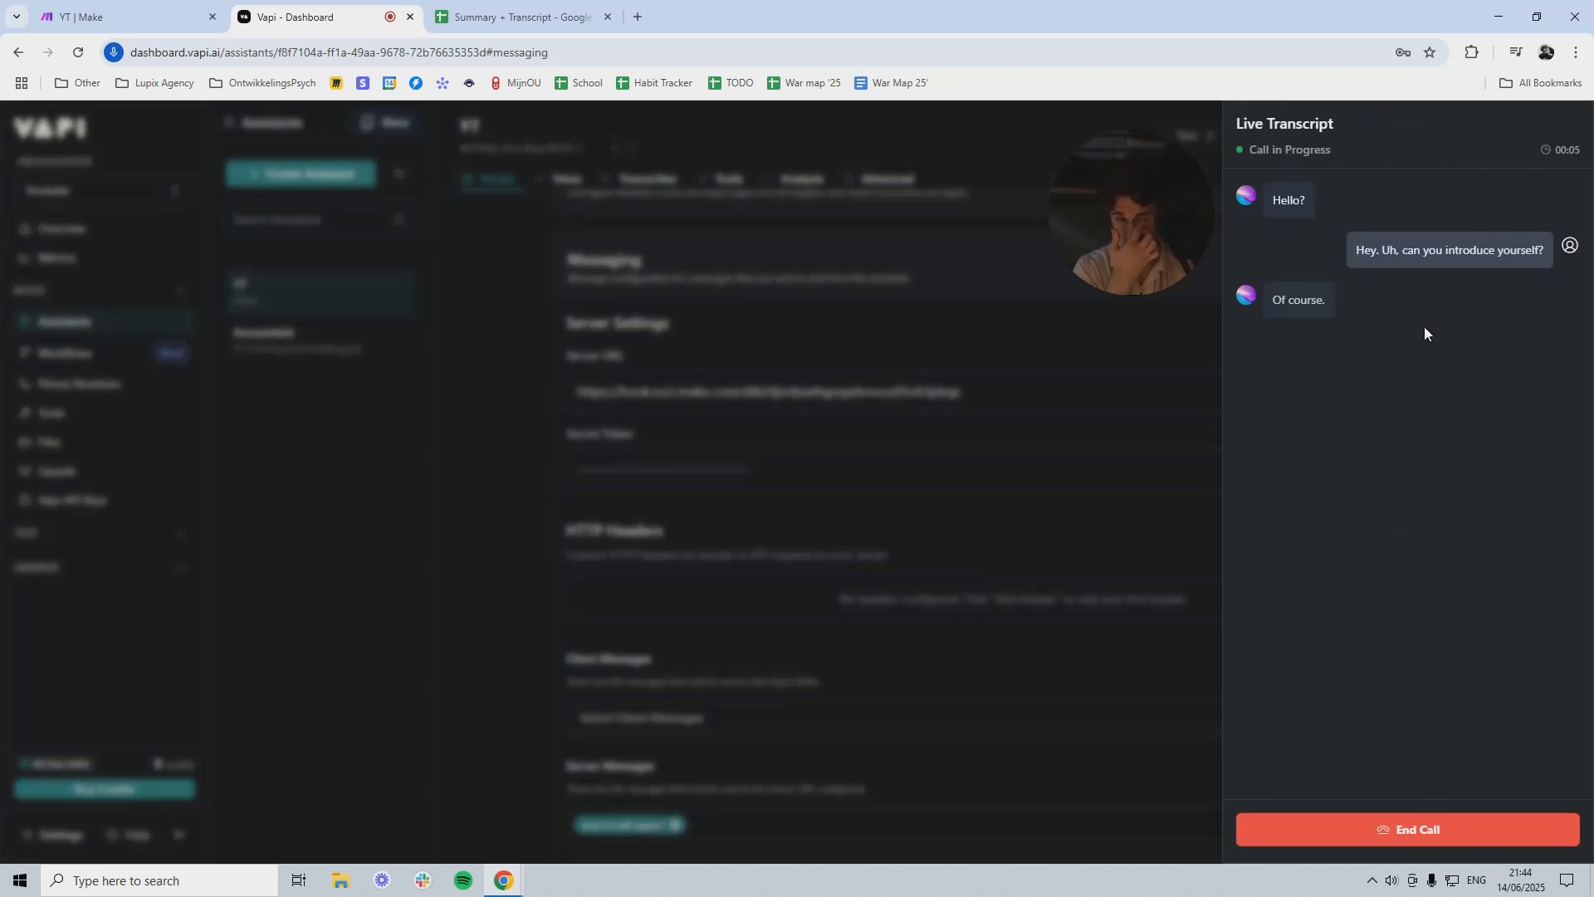
click(1377, 829)
Step: Check the scenario run in Make and the newly added row in the Summary + Transcript spreadsheet
click(176, 12)
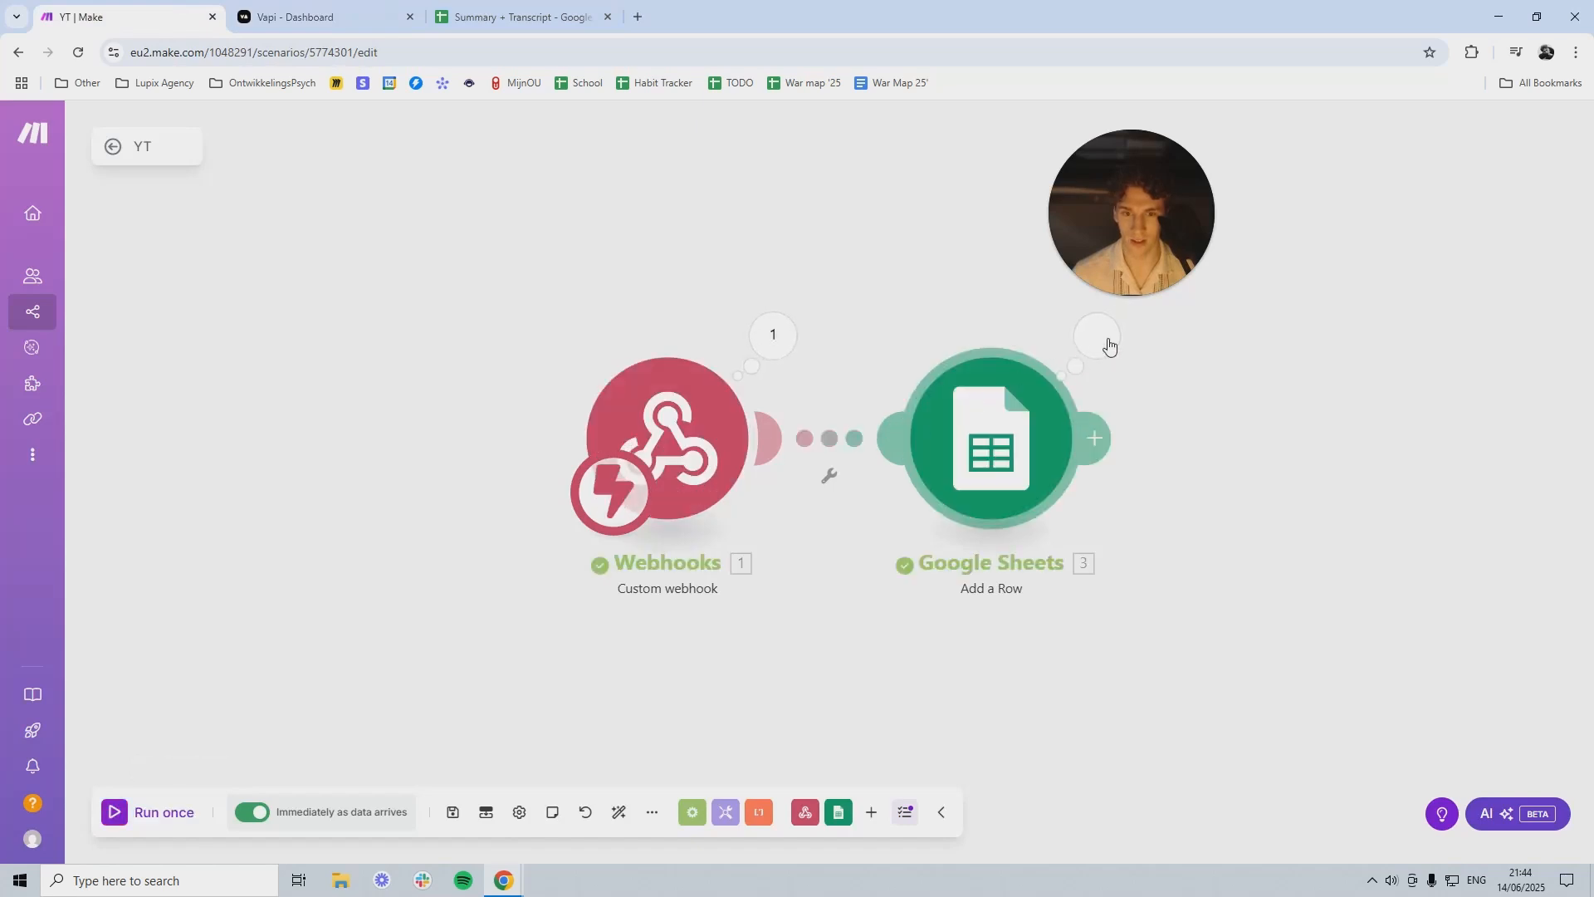
click(532, 11)
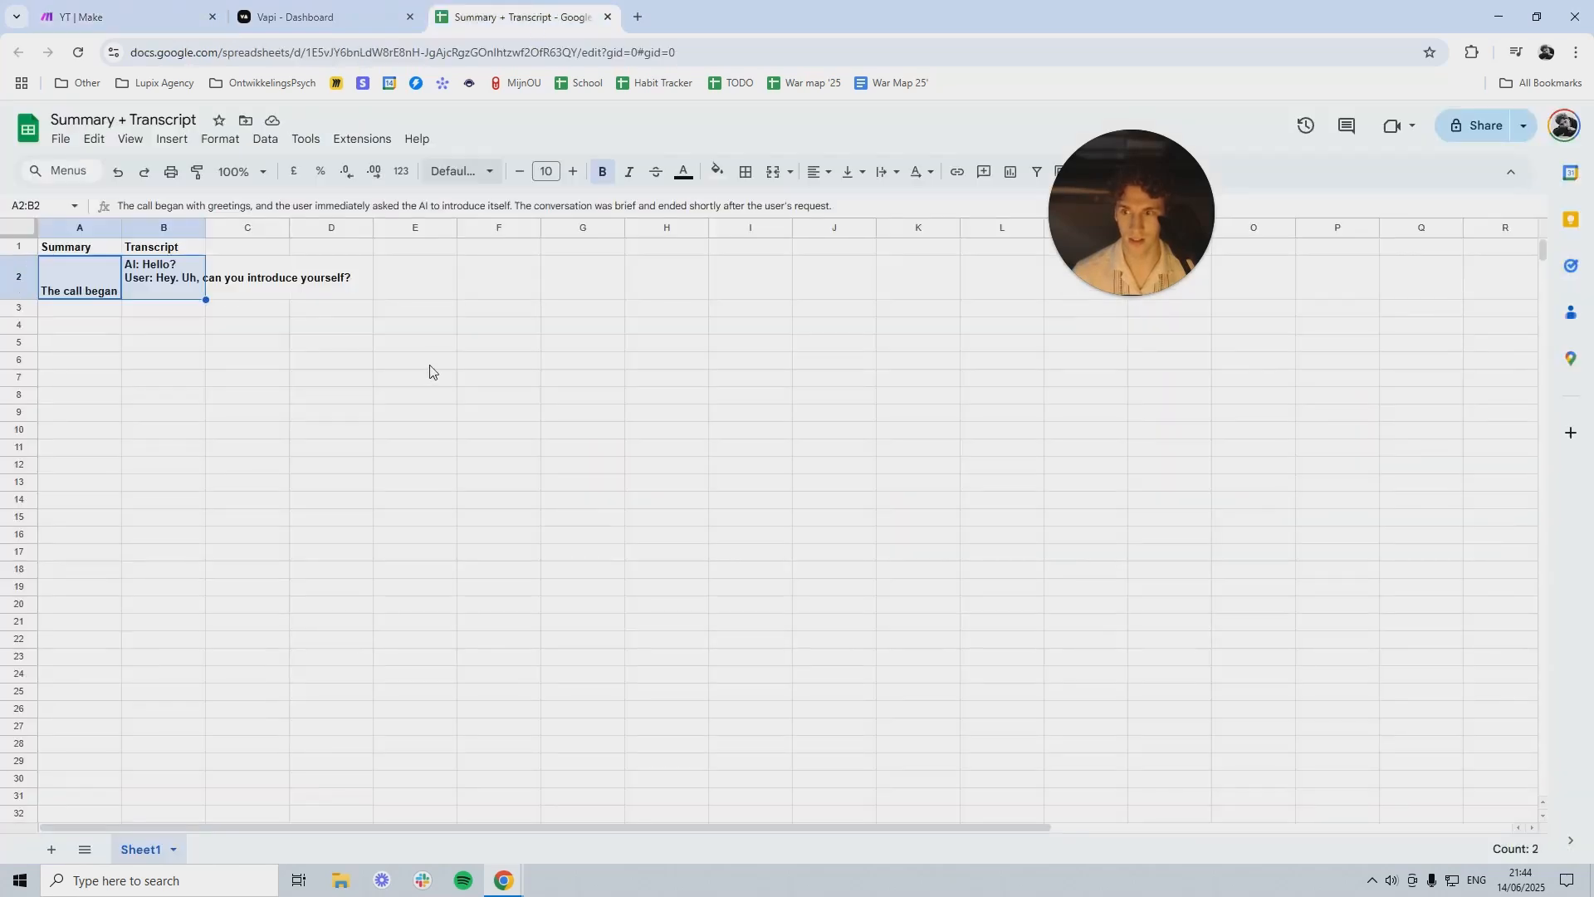
click(399, 359)
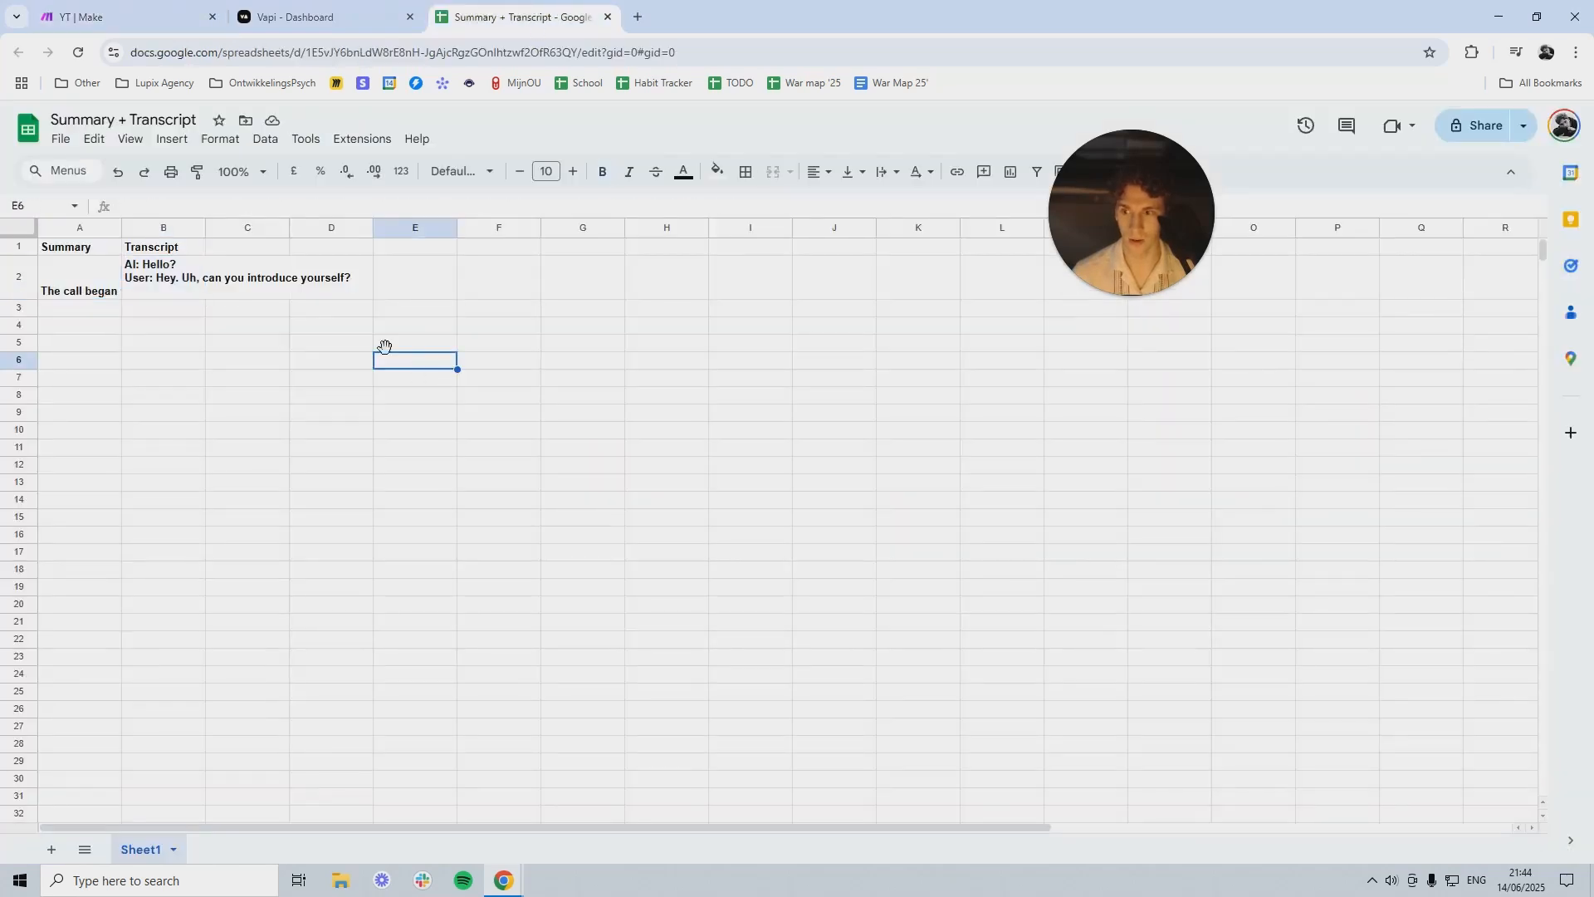
Step: Widen the Summary column A to about three and a half times its width
click(104, 292)
double_click(112, 293)
click(159, 326)
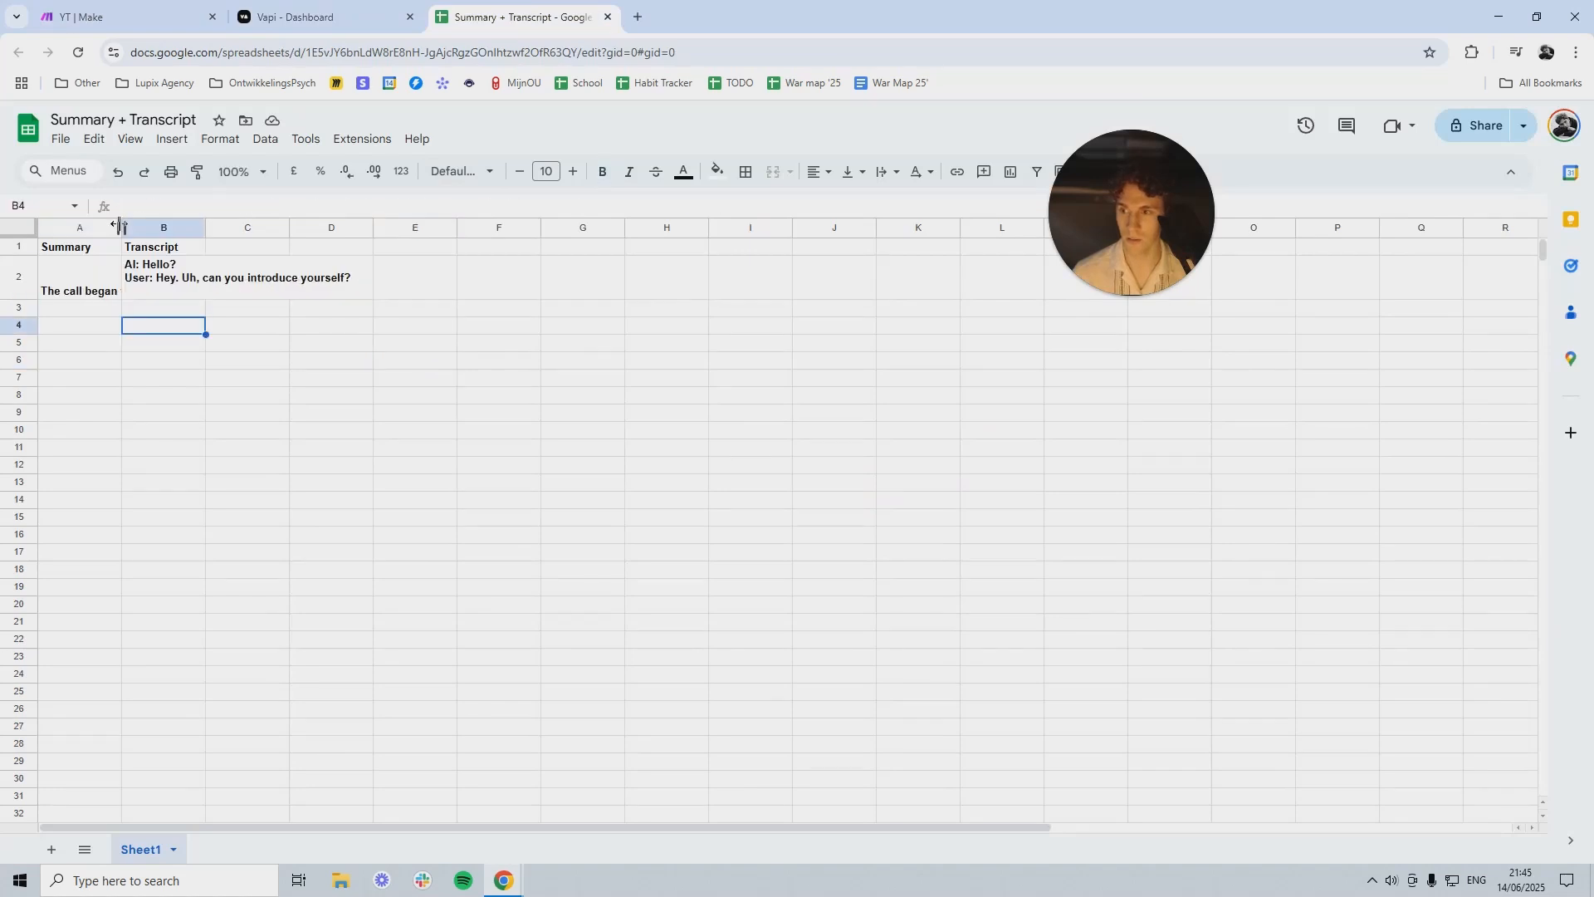
drag(119, 225, 337, 226)
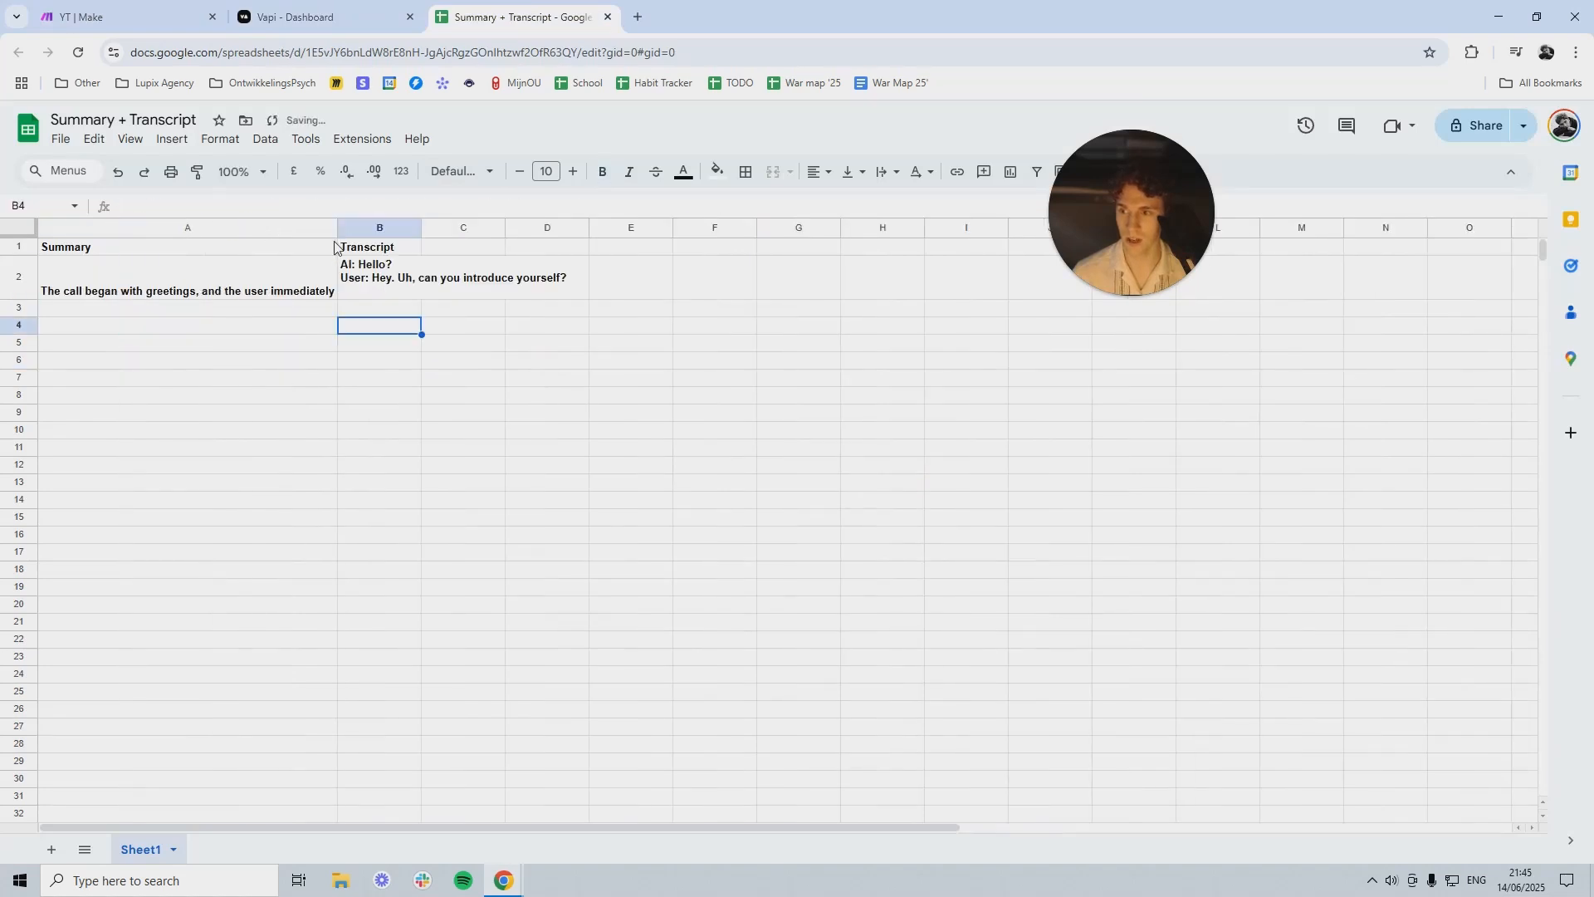
Step: Set text wrapping to Wrap for summary cell A2, and review the summary and transcript in row 2
click(274, 294)
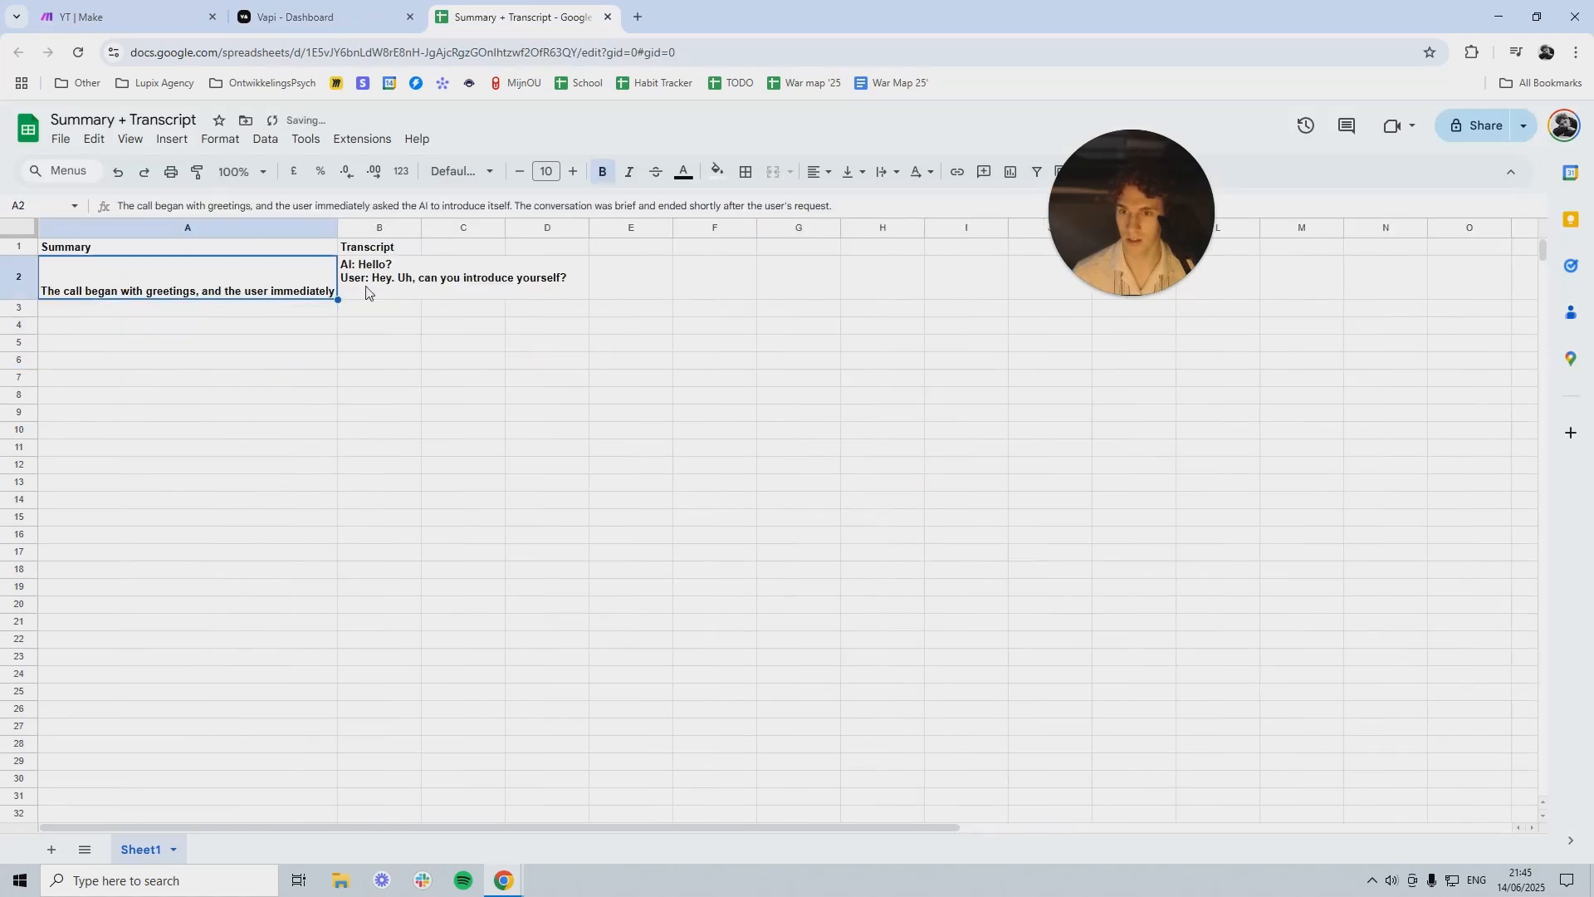
click(892, 175)
click(914, 204)
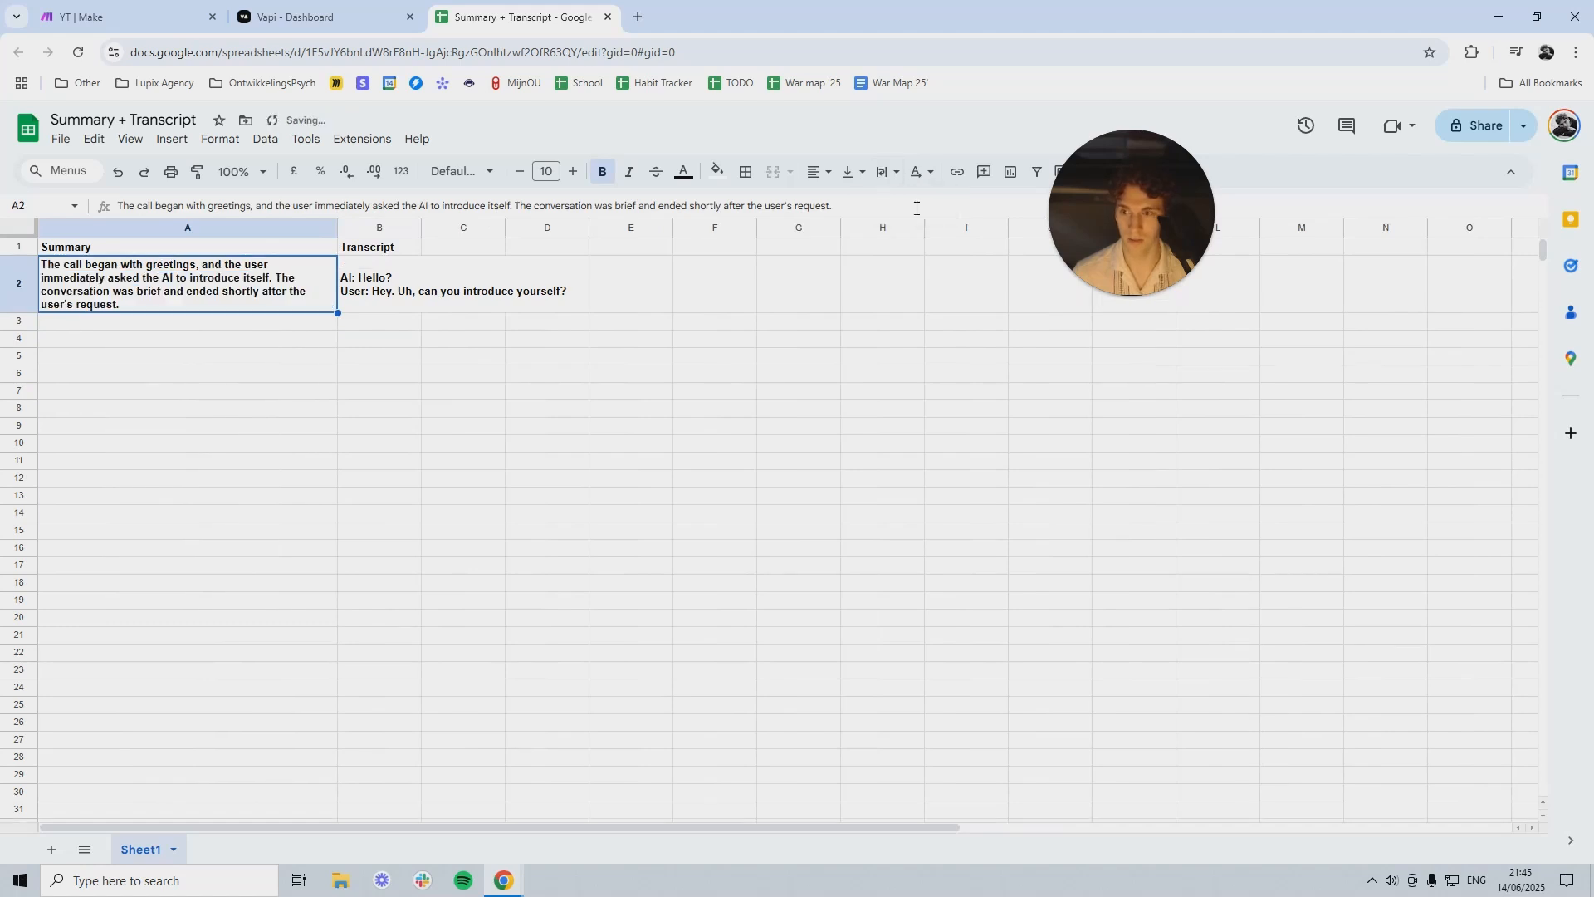
click(884, 172)
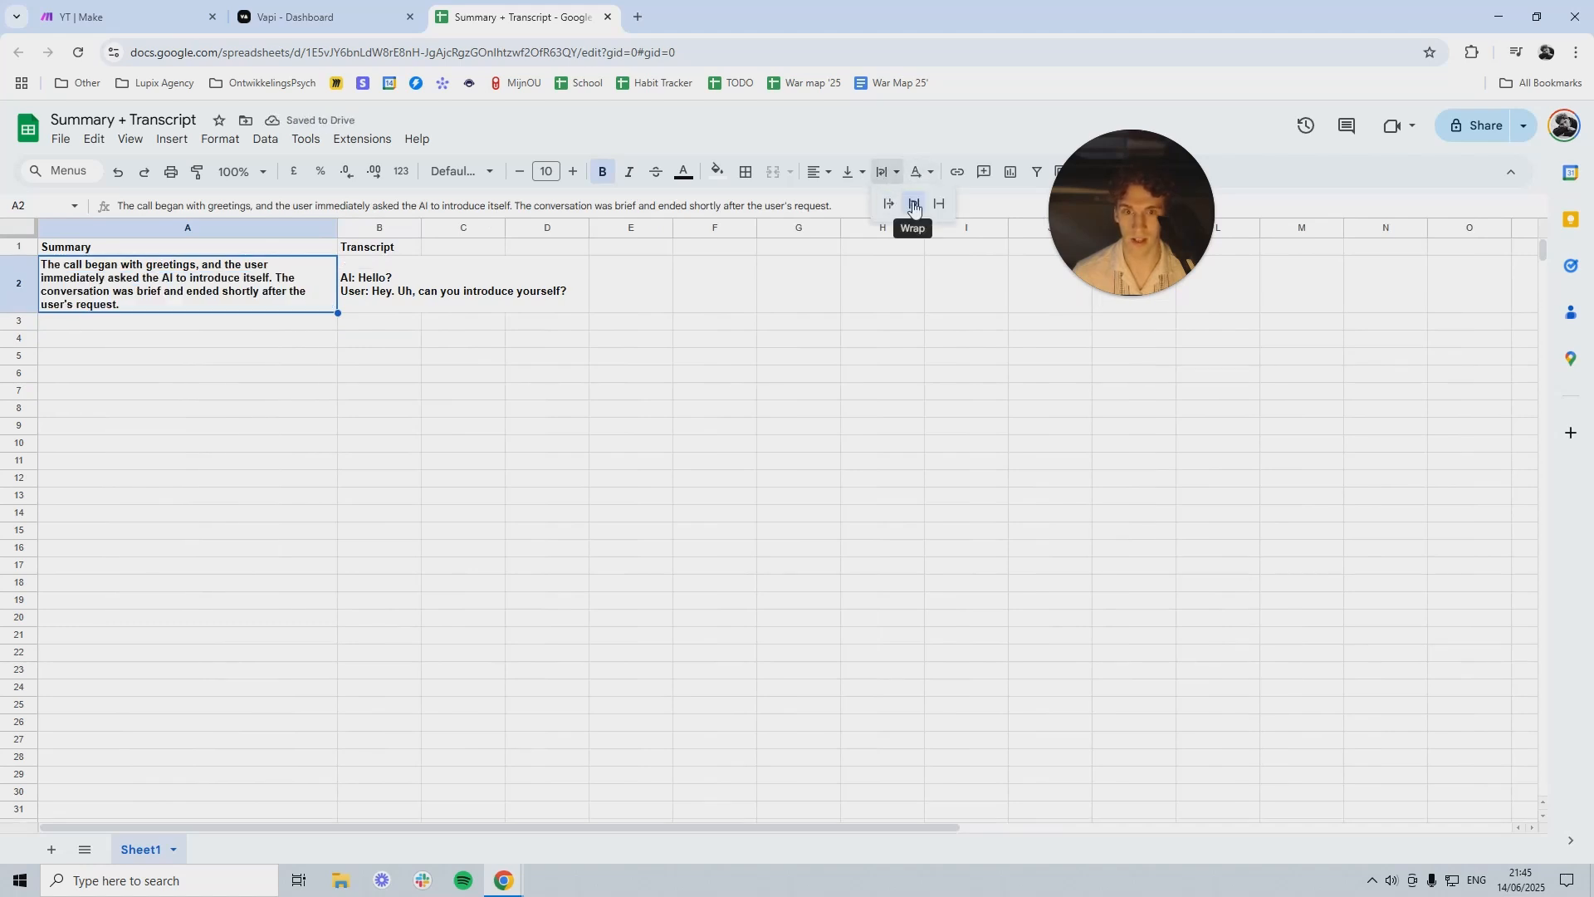
click(412, 378)
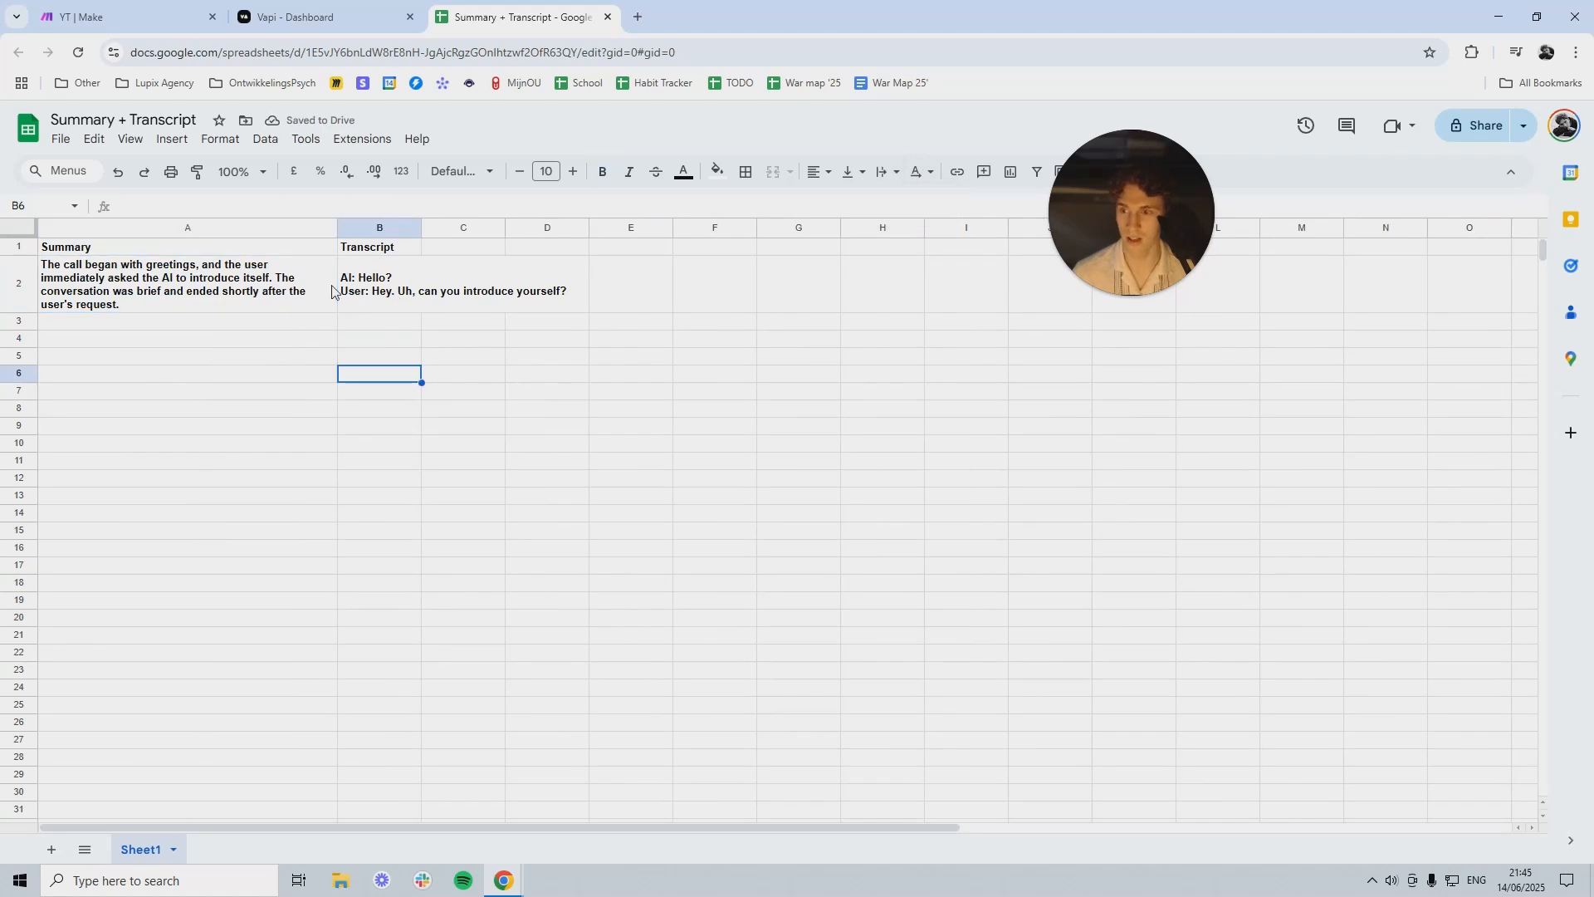
click(168, 280)
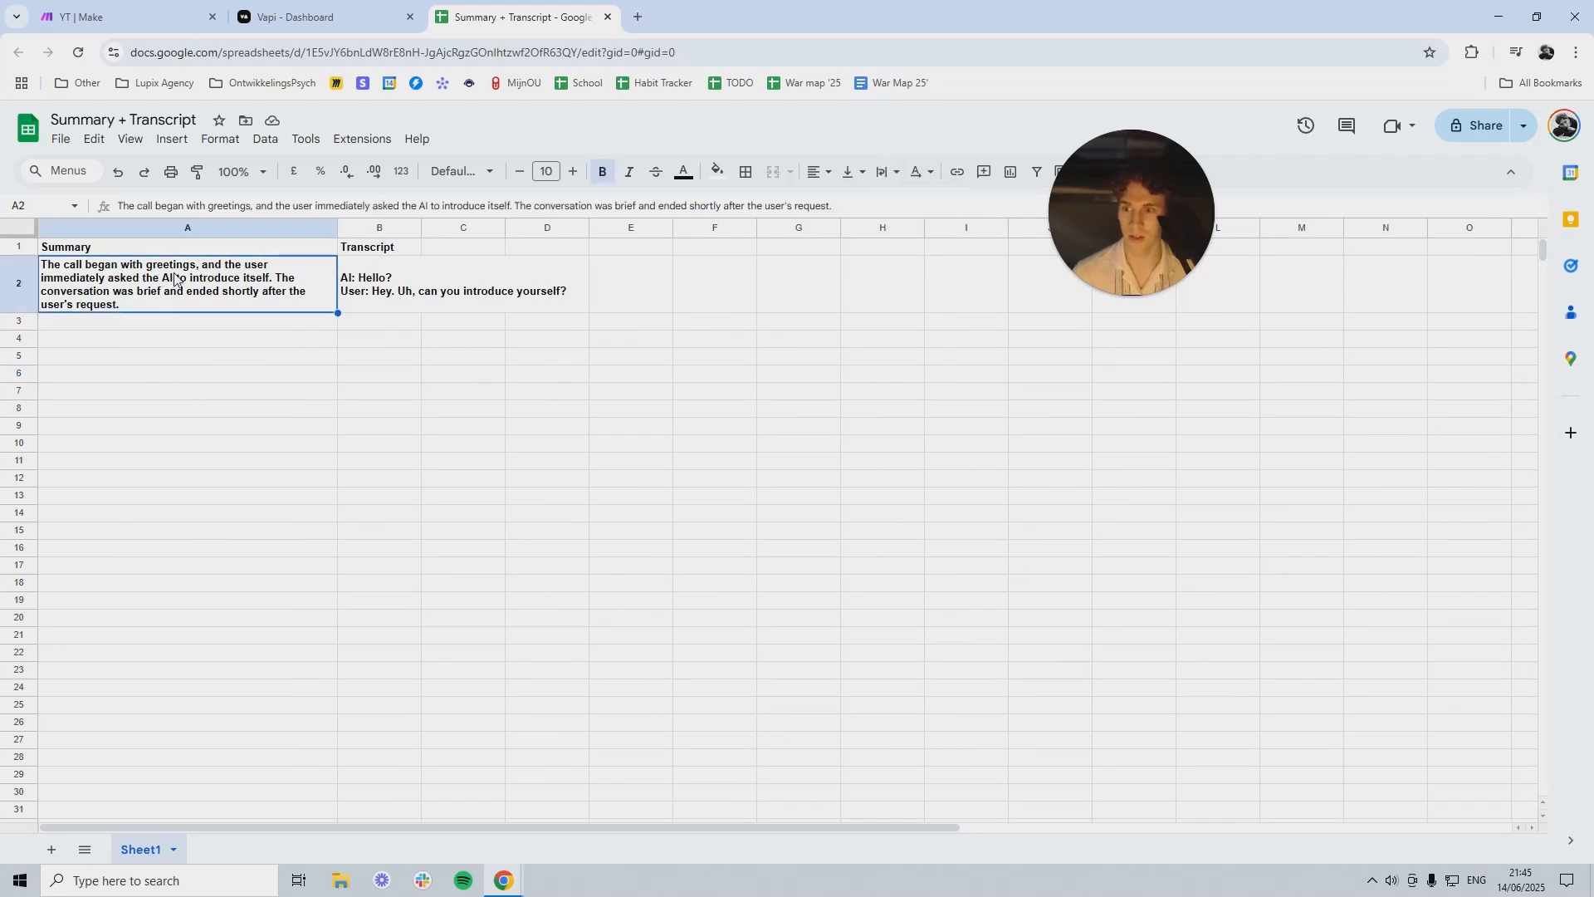
click(388, 283)
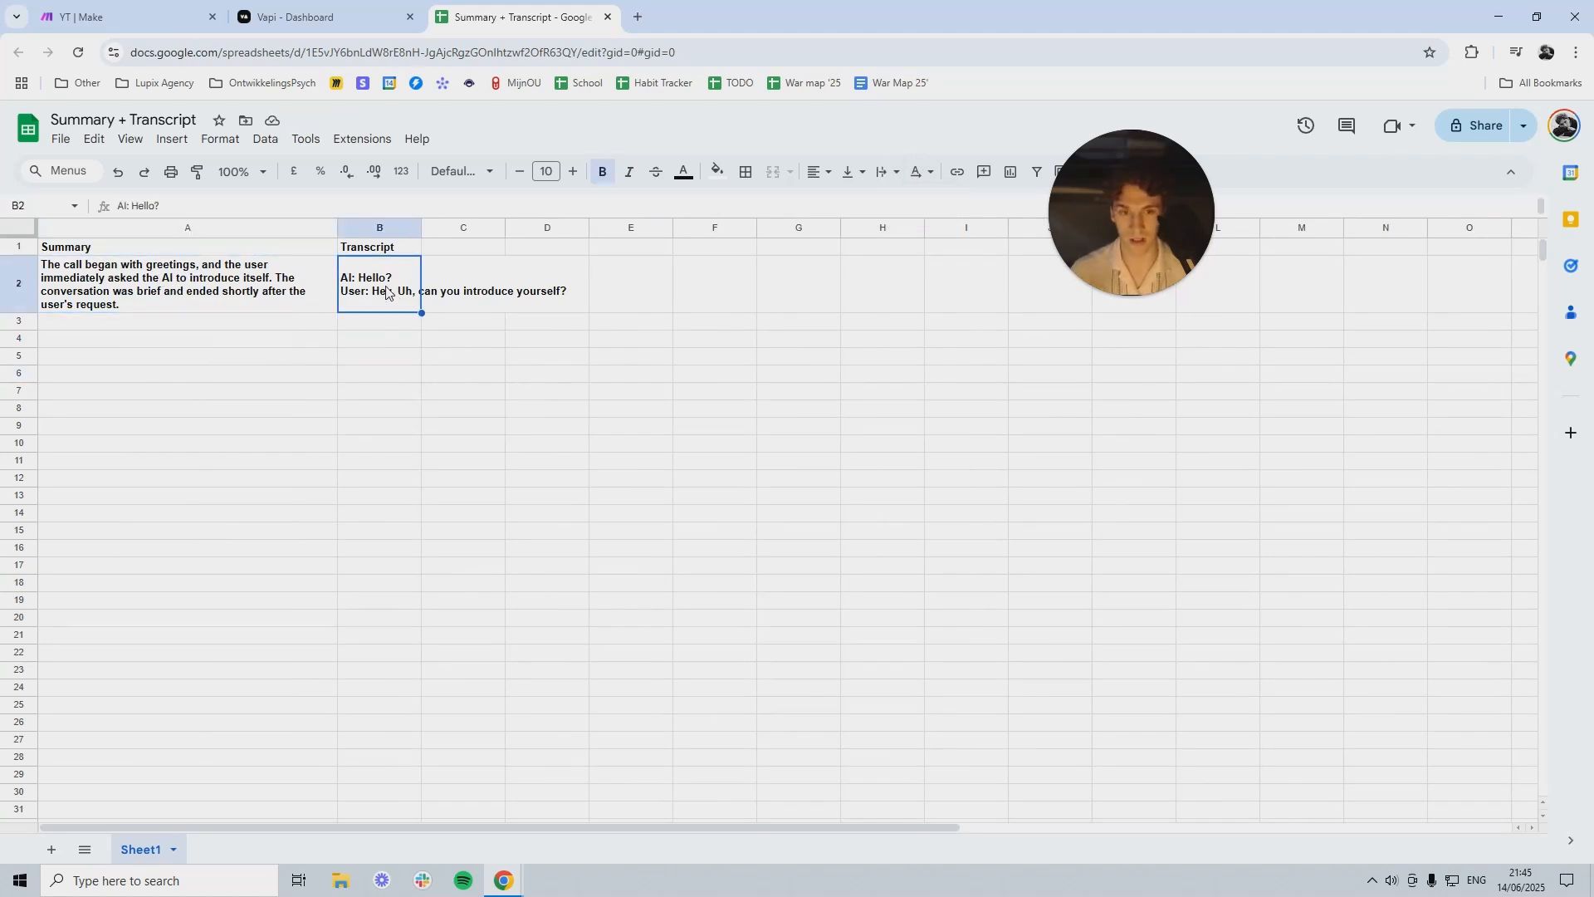